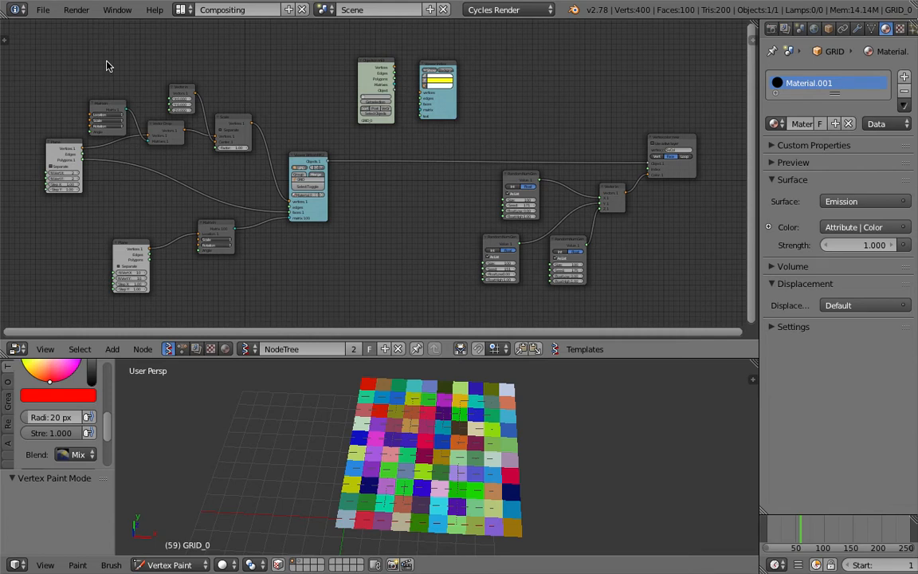
Widen the node editor area by narrowing the properties panel beside it.
{"action": "middle_click_drag", "start_coordinate": [447, 462], "coordinate": [409, 418]}
{"action": "middle_click_drag", "start_coordinate": [394, 258], "coordinate": [424, 228]}
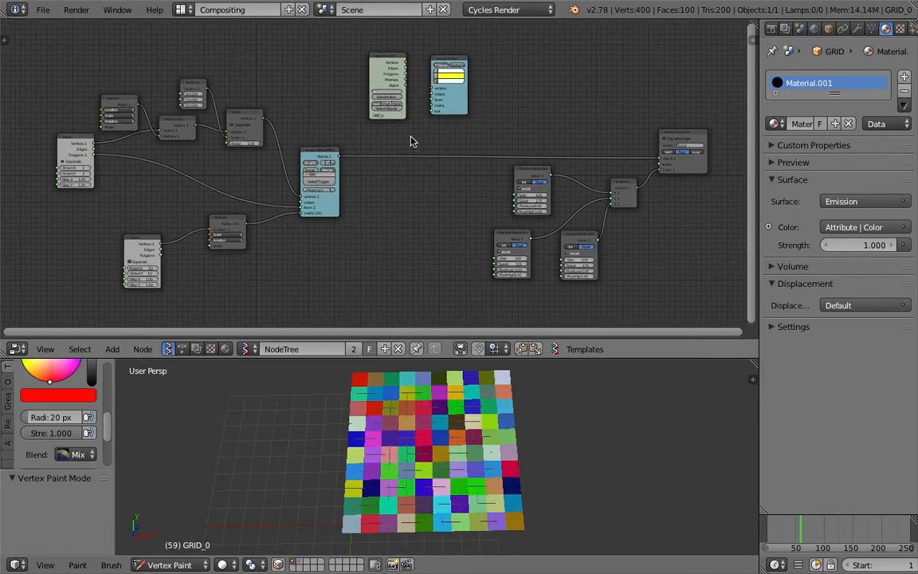
{"action": "middle_click_drag", "start_coordinate": [559, 103], "coordinate": [552, 103]}
{"action": "left_click_drag", "start_coordinate": [758, 112], "coordinate": [784, 111]}
{"action": "scroll", "coordinate": [463, 261], "scroll_direction": "up", "scroll_amount": 4}
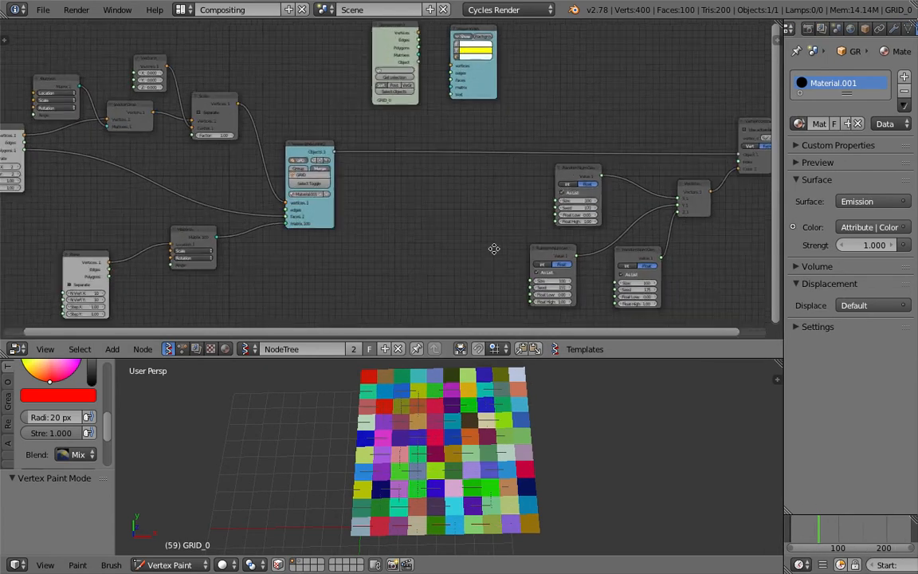
Try different seeds on the random number nodes that drive the grid's vertex colors.
{"action": "left_click_drag", "start_coordinate": [479, 200], "coordinate": [501, 200]}
{"action": "scroll", "coordinate": [455, 283], "scroll_direction": "up", "scroll_amount": 1}
{"action": "middle_click_drag", "start_coordinate": [453, 279], "coordinate": [433, 257]}
{"action": "left_click_drag", "start_coordinate": [444, 306], "coordinate": [421, 306]}
{"action": "scroll", "coordinate": [456, 267], "scroll_direction": "down", "scroll_amount": 3}
{"action": "middle_click_drag", "start_coordinate": [455, 266], "coordinate": [444, 214]}
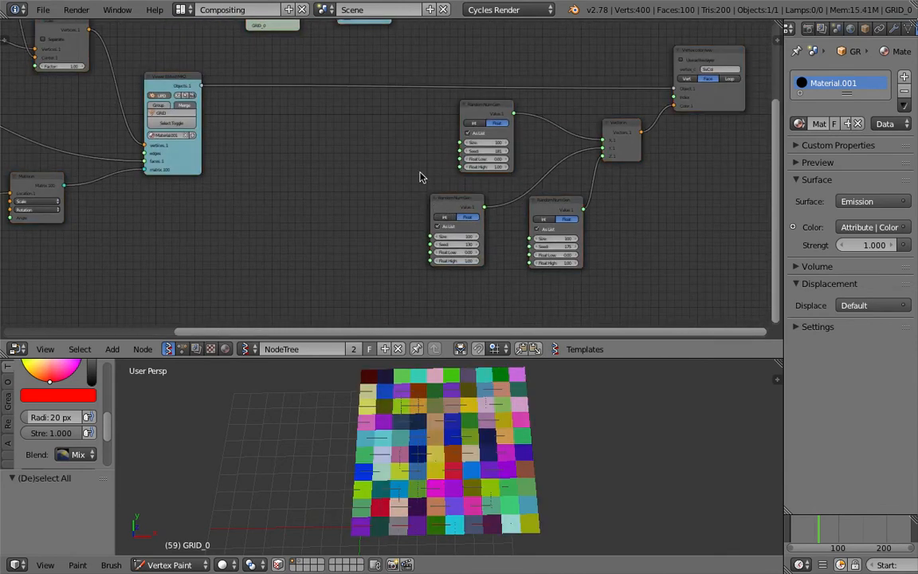
Delete the three random number nodes and move the Vector in node closer to the Vertex color node.
{"action": "left_click_drag", "start_coordinate": [397, 127], "coordinate": [540, 296]}
{"action": "key", "text": "x"}
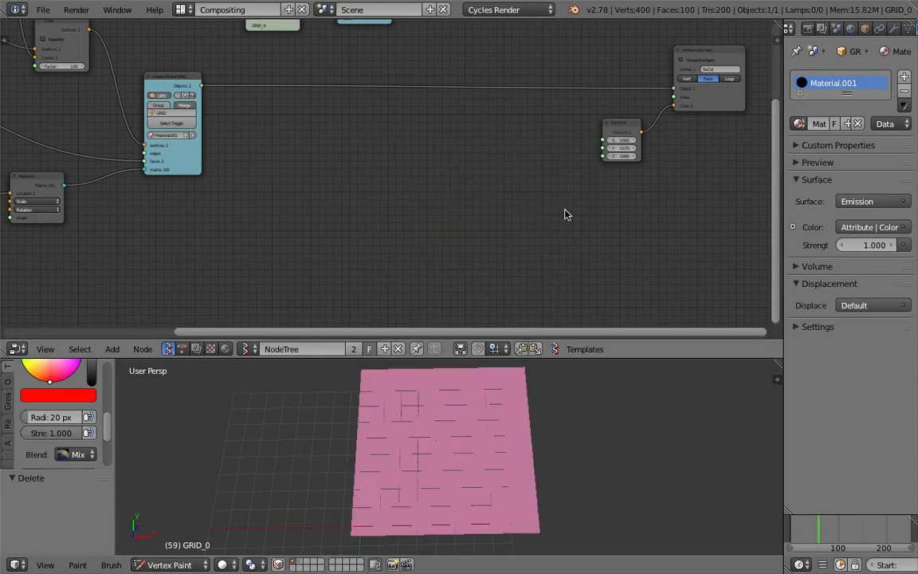
{"action": "scroll", "coordinate": [587, 208], "scroll_direction": "up", "scroll_amount": 1}
{"action": "scroll", "coordinate": [637, 190], "scroll_direction": "up", "scroll_amount": 3}
{"action": "middle_click_drag", "start_coordinate": [731, 165], "coordinate": [617, 153]}
{"action": "scroll", "coordinate": [601, 157], "scroll_direction": "down", "scroll_amount": 2}
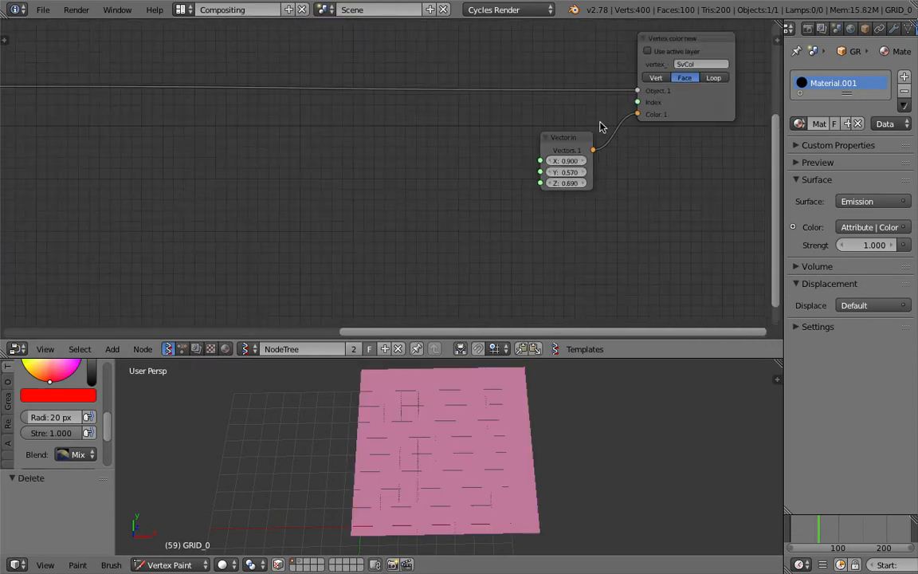
{"action": "left_click_drag", "start_coordinate": [578, 145], "coordinate": [603, 132]}
Save the file on the Desktop under the new name sv_colorgrid_distance_001.
{"action": "left_click", "coordinate": [41, 10]}
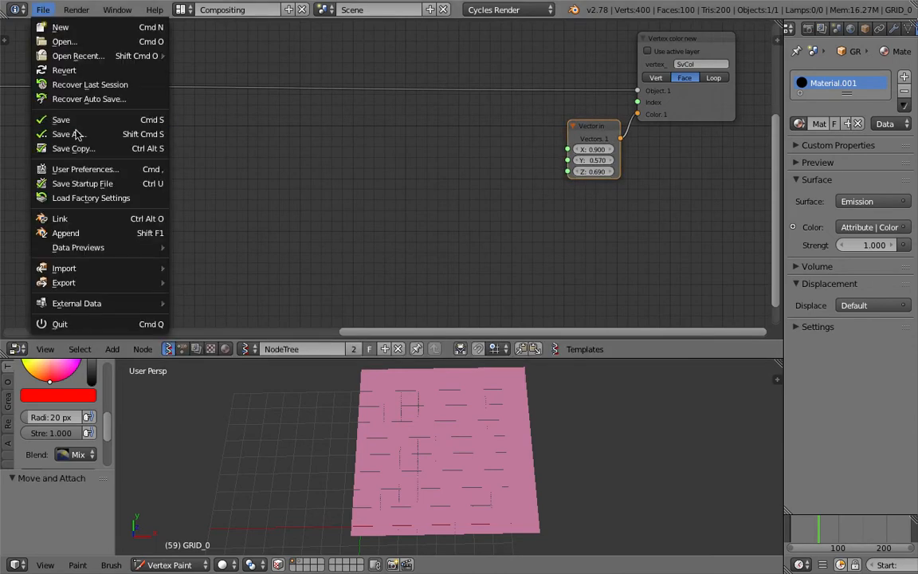
{"action": "left_click", "coordinate": [56, 131]}
{"action": "left_click", "coordinate": [244, 67]}
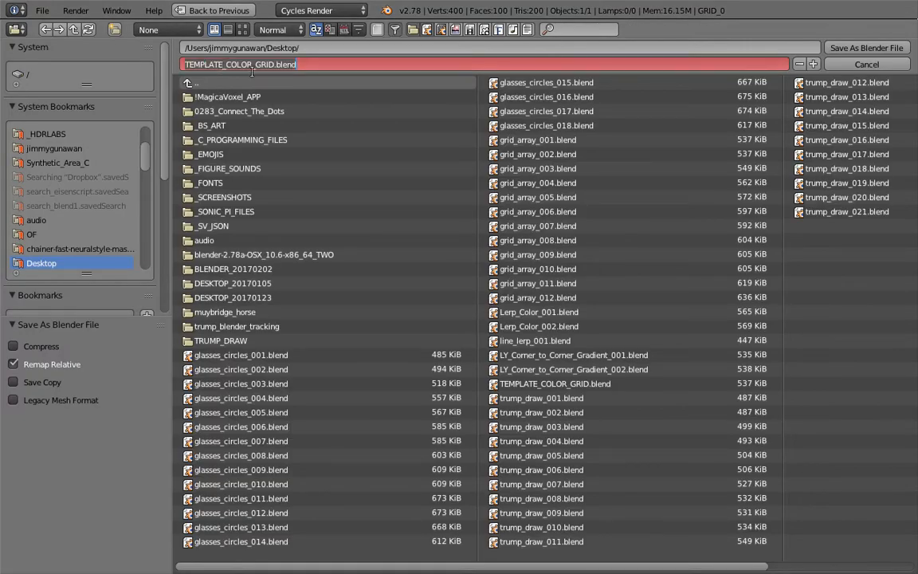
{"action": "type", "text": "sv_colorgri"}
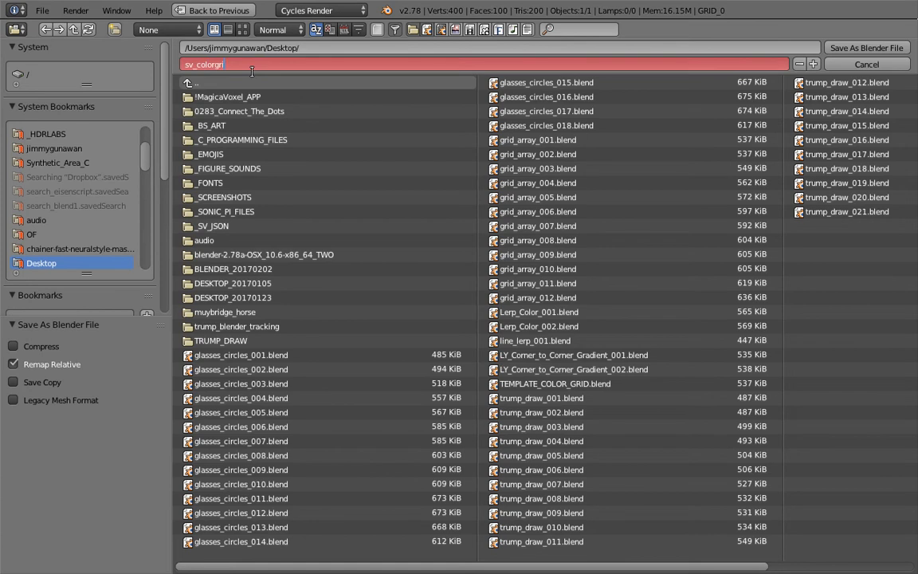
{"action": "type", "text": "d_distance_001"}
{"action": "key", "text": "Return"}
{"action": "left_click", "coordinate": [867, 48]}
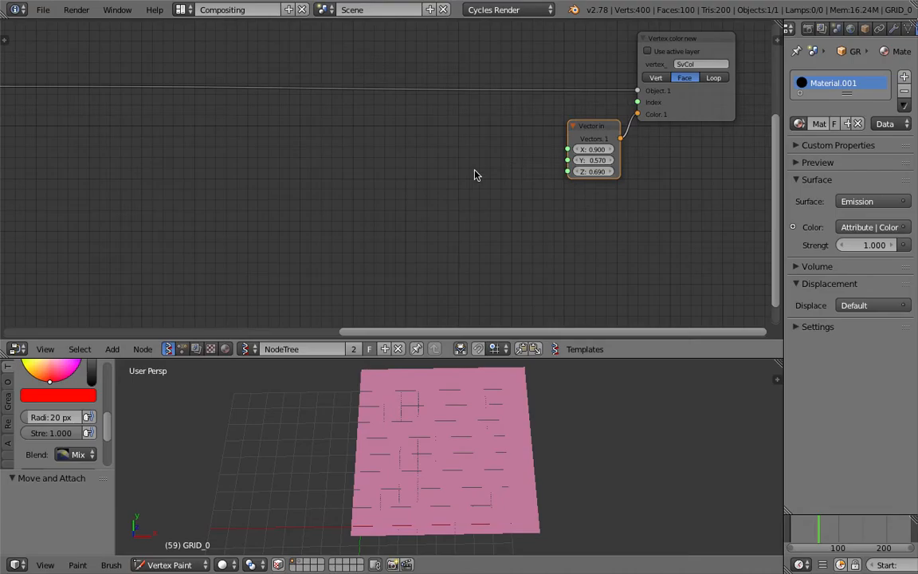
Enlarge the node editor further and shift the BMesh viewer node slightly toward the Vertex color node.
{"action": "middle_click_drag", "start_coordinate": [492, 174], "coordinate": [549, 168]}
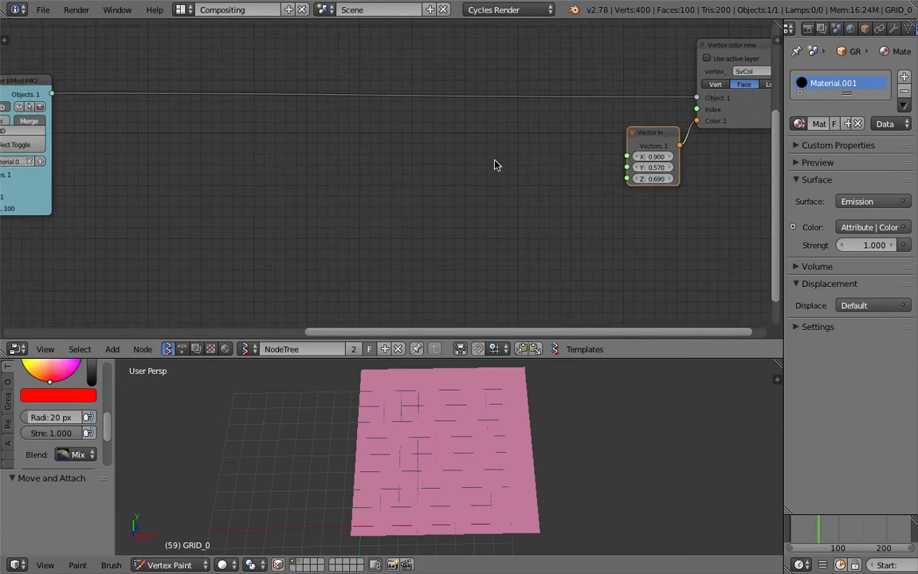
{"action": "middle_click_drag", "start_coordinate": [679, 156], "coordinate": [713, 160]}
{"action": "left_click_drag", "start_coordinate": [784, 160], "coordinate": [822, 161]}
{"action": "scroll", "coordinate": [585, 144], "scroll_direction": "down", "scroll_amount": 1}
{"action": "middle_click_drag", "start_coordinate": [345, 144], "coordinate": [397, 134]}
{"action": "left_click_drag", "start_coordinate": [223, 79], "coordinate": [239, 78]}
{"action": "scroll", "coordinate": [504, 100], "scroll_direction": "down", "scroll_amount": 2}
{"action": "middle_click_drag", "start_coordinate": [528, 106], "coordinate": [456, 119]}
{"action": "middle_click_drag", "start_coordinate": [384, 125], "coordinate": [401, 125]}
Look over the grid's faces and move the BMesh viewer node farther from the Matrix in node.
{"action": "middle_click_drag", "start_coordinate": [496, 433], "coordinate": [494, 432]}
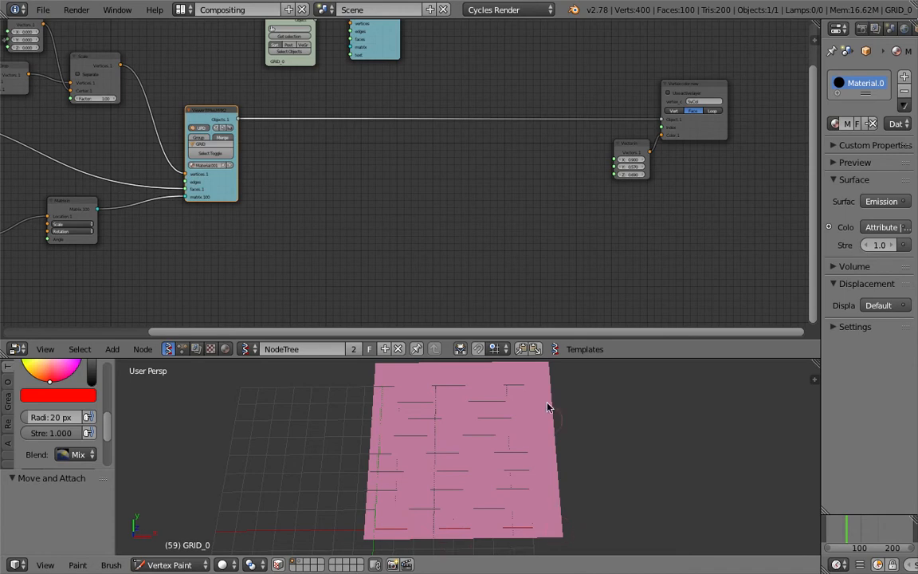
{"action": "middle_click_drag", "start_coordinate": [387, 485], "coordinate": [390, 502]}
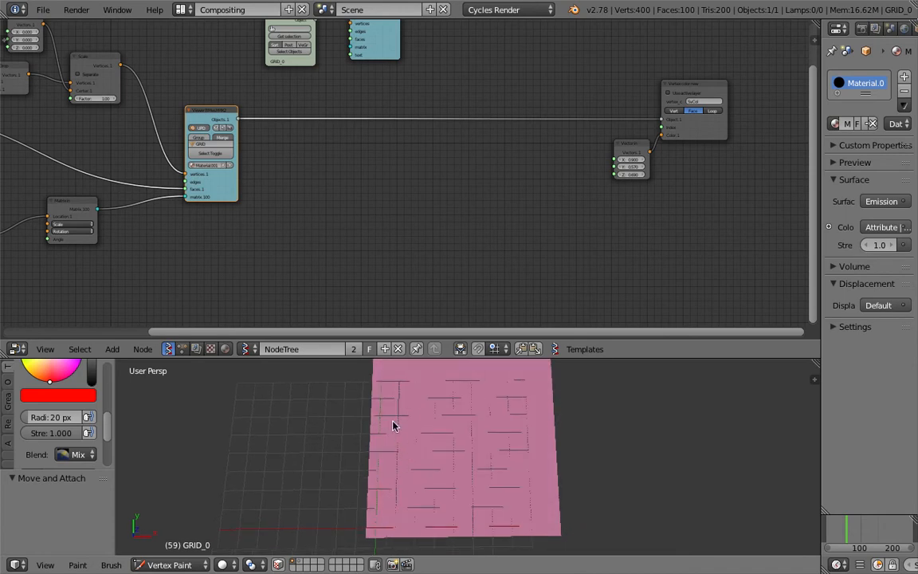
{"action": "middle_click_drag", "start_coordinate": [398, 444], "coordinate": [422, 413]}
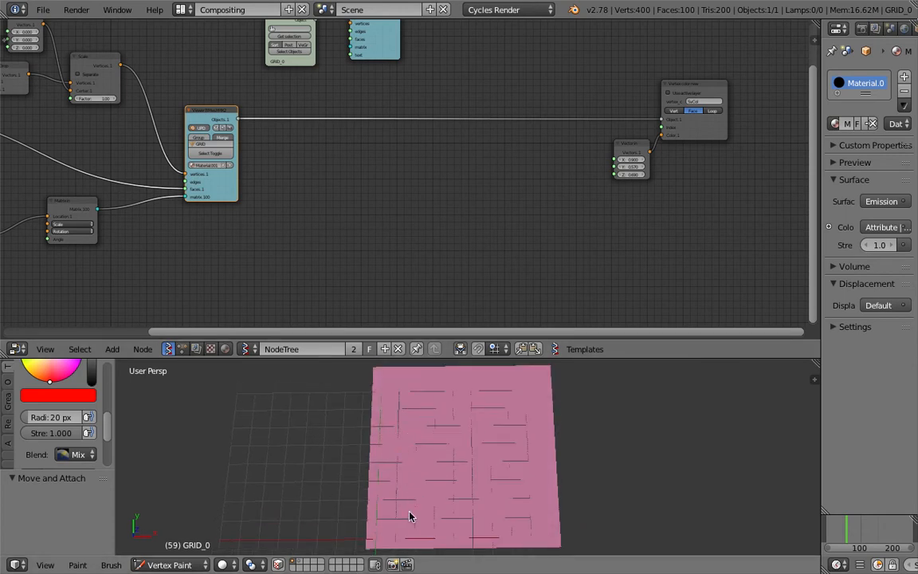
{"action": "middle_click_drag", "start_coordinate": [445, 448], "coordinate": [384, 503]}
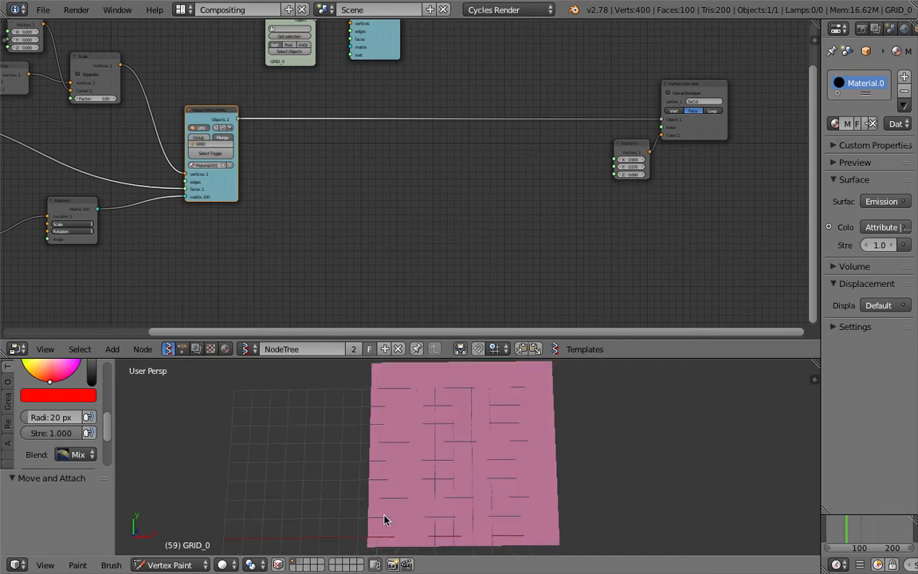
{"action": "middle_click_drag", "start_coordinate": [423, 265], "coordinate": [438, 263]}
{"action": "scroll", "coordinate": [498, 262], "scroll_direction": "up", "scroll_amount": 2}
{"action": "middle_click_drag", "start_coordinate": [316, 225], "coordinate": [337, 219]}
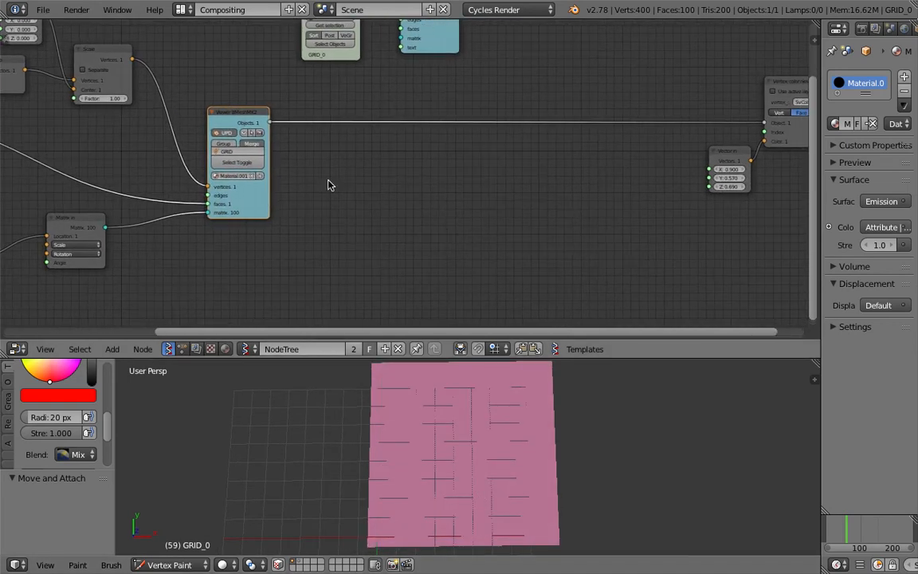
{"action": "left_click_drag", "start_coordinate": [240, 115], "coordinate": [268, 106]}
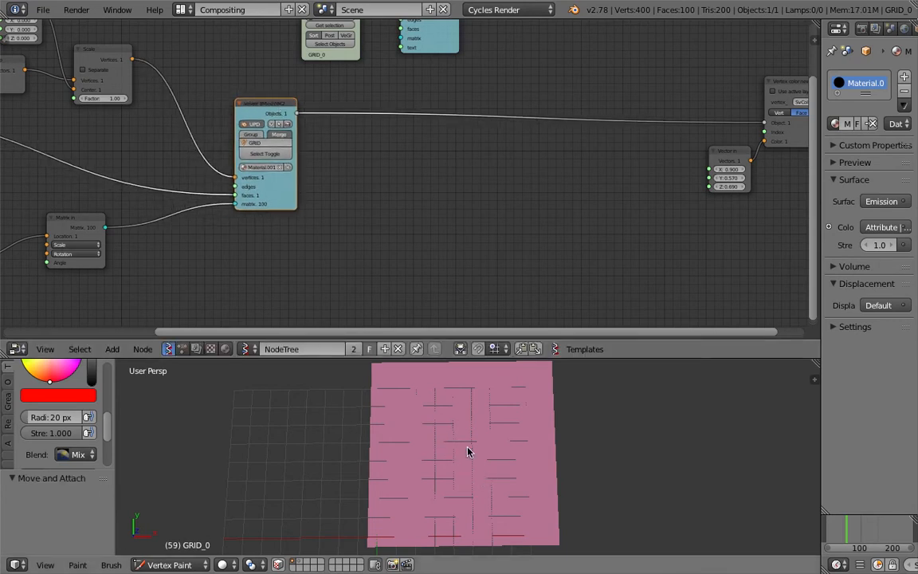
Add a Distance node in the empty space between the BMesh viewer and the Vector in node.
{"action": "middle_click_drag", "start_coordinate": [476, 212], "coordinate": [502, 202]}
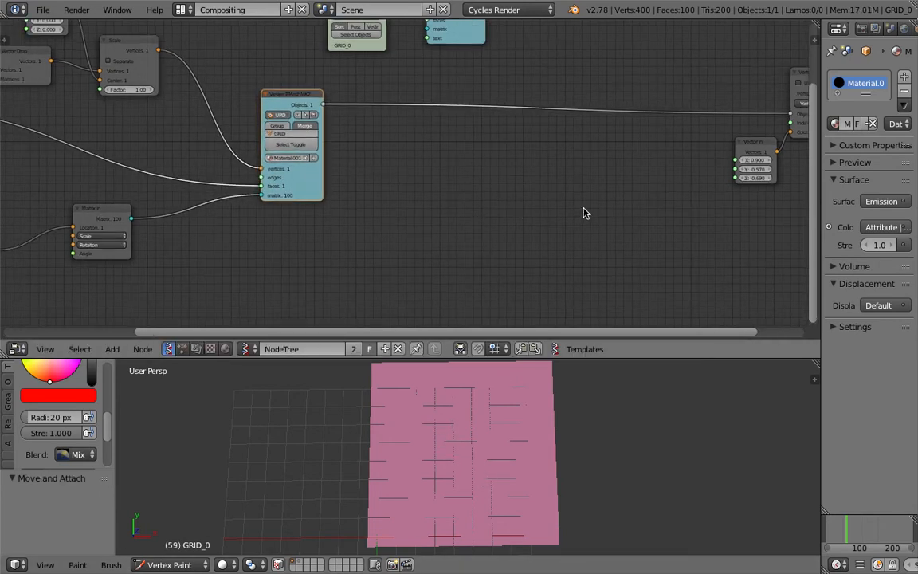
{"action": "key", "text": "shift+a"}
{"action": "left_click", "coordinate": [542, 192]}
{"action": "type", "text": "dis"}
{"action": "key", "text": "Return"}
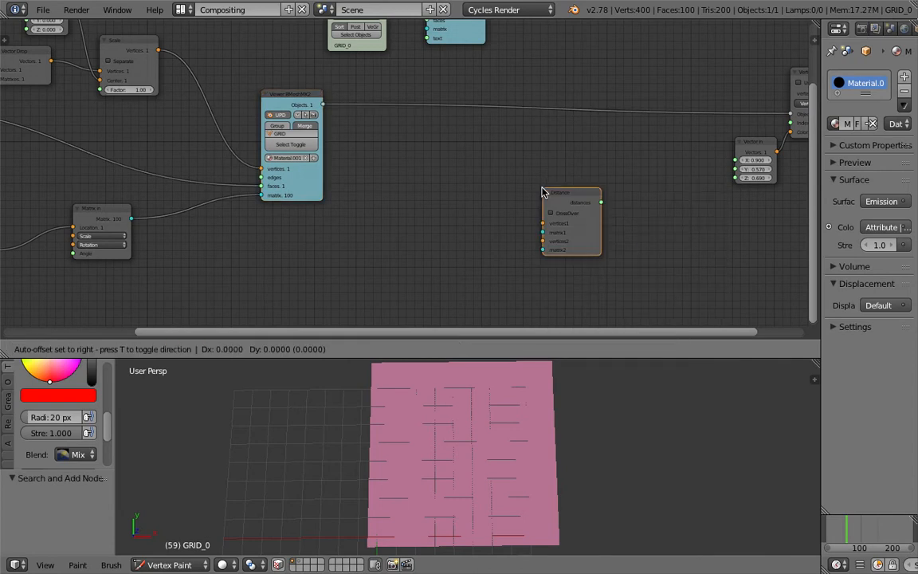
{"action": "left_click", "coordinate": [518, 191]}
{"action": "middle_click_drag", "start_coordinate": [408, 209], "coordinate": [436, 202]}
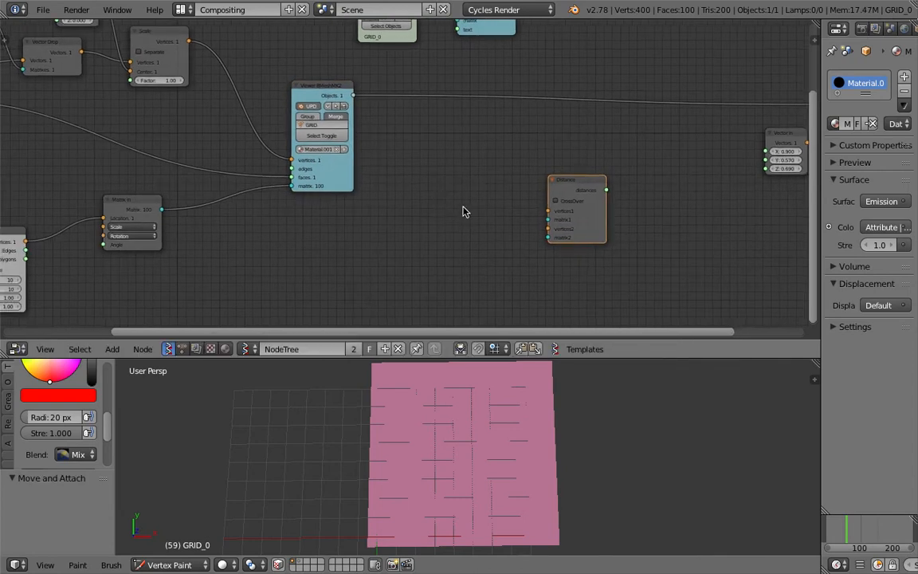
Connect the vertices output of the 10 by 10 Plane node to the Distance node's vertices1 input.
{"action": "mouse_move", "coordinate": [457, 214]}
{"action": "middle_mouse_down"}
{"action": "mouse_move", "coordinate": [463, 207]}
{"action": "mouse_move", "coordinate": [441, 204]}
{"action": "middle_mouse_up"}
{"action": "middle_click_drag", "start_coordinate": [350, 122], "coordinate": [412, 158]}
{"action": "scroll", "coordinate": [389, 151], "scroll_direction": "down", "scroll_amount": 1}
{"action": "middle_click_drag", "start_coordinate": [260, 202], "coordinate": [289, 206]}
{"action": "left_click_drag", "start_coordinate": [97, 247], "coordinate": [135, 232]}
{"action": "scroll", "coordinate": [135, 232], "scroll_direction": "up", "scroll_amount": 1}
{"action": "middle_click_drag", "start_coordinate": [110, 243], "coordinate": [103, 237]}
{"action": "left_click_drag", "start_coordinate": [103, 238], "coordinate": [599, 205]}
{"action": "middle_click_drag", "start_coordinate": [599, 205], "coordinate": [332, 168]}
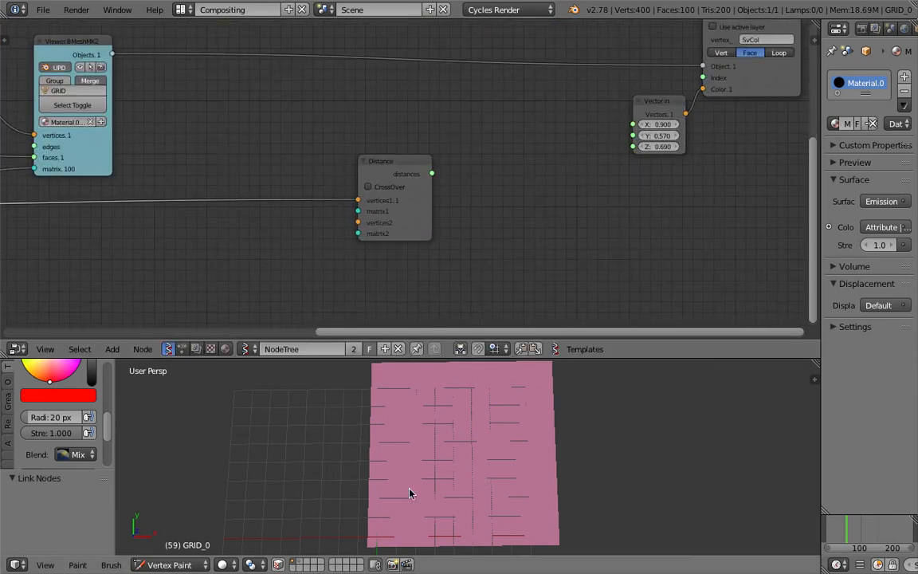
Add a second Vector in node and connect it to the Distance node's vertices2 input.
{"action": "middle_click_drag", "start_coordinate": [329, 251], "coordinate": [365, 234]}
{"action": "key", "text": "alt+space"}
{"action": "type", "text": "vector i"}
{"action": "key", "text": "Return"}
{"action": "left_click", "coordinate": [311, 212]}
{"action": "left_click_drag", "start_coordinate": [363, 229], "coordinate": [395, 205]}
{"action": "scroll", "coordinate": [446, 204], "scroll_direction": "right", "scroll_amount": 3, "text": "ctrl"}
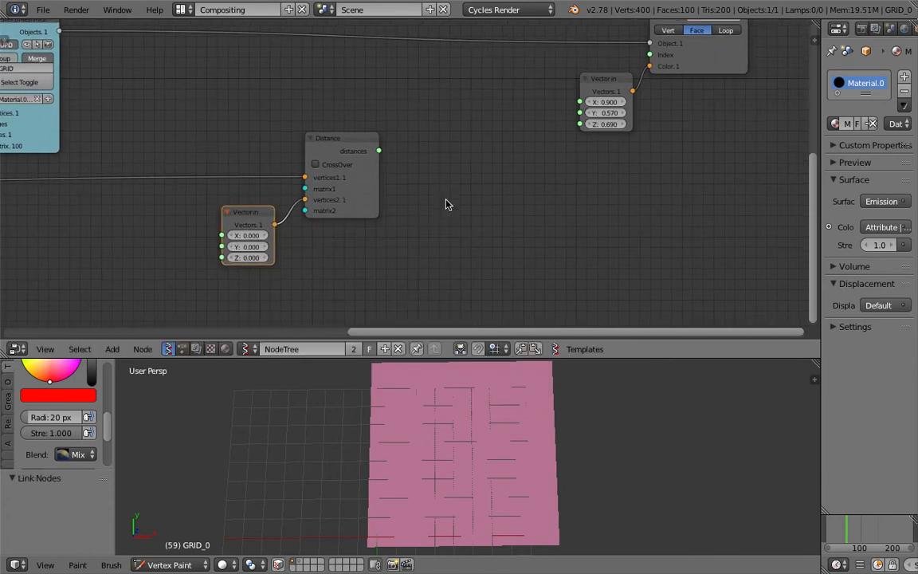
Enable CrossOver on the Distance node.
{"action": "scroll", "coordinate": [362, 185], "scroll_direction": "up", "scroll_amount": 1}
{"action": "left_click", "coordinate": [321, 165]}
{"action": "left_click_drag", "start_coordinate": [334, 142], "coordinate": [409, 185]}
Add a Stethoscope node, connect the Distance output to its data input and move it lower.
{"action": "key", "text": "shift+a"}
{"action": "left_click", "coordinate": [406, 154]}
{"action": "type", "text": "ste"}
{"action": "left_click", "coordinate": [437, 179]}
{"action": "left_click", "coordinate": [410, 149]}
{"action": "middle_click_drag", "start_coordinate": [395, 132], "coordinate": [301, 125]}
{"action": "scroll", "coordinate": [395, 159], "scroll_direction": "up", "scroll_amount": 2}
{"action": "scroll", "coordinate": [468, 276], "scroll_direction": "down", "scroll_amount": 4}
{"action": "middle_click_drag", "start_coordinate": [468, 276], "coordinate": [449, 260]}
{"action": "scroll", "coordinate": [423, 192], "scroll_direction": "up", "scroll_amount": 1}
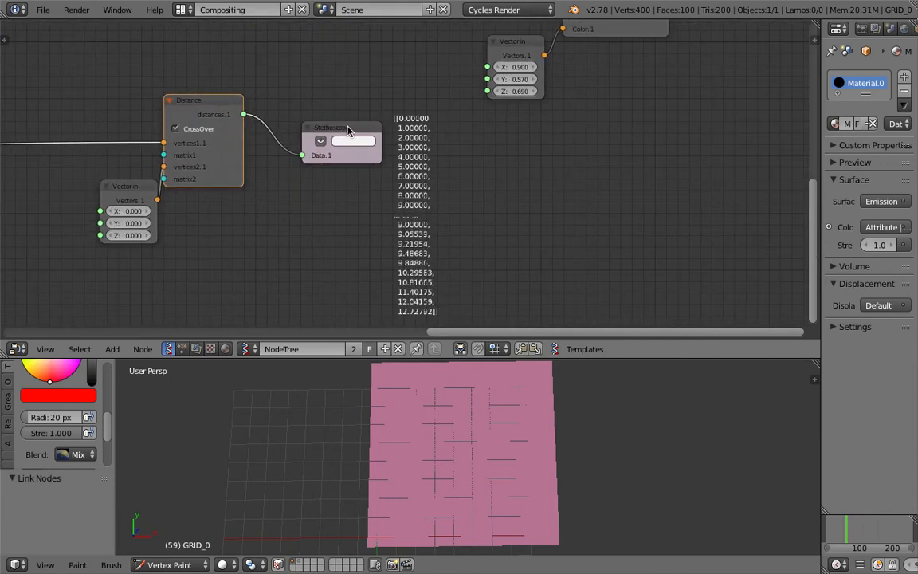
{"action": "left_click_drag", "start_coordinate": [348, 130], "coordinate": [352, 154]}
{"action": "middle_click_drag", "start_coordinate": [352, 154], "coordinate": [361, 183]}
Connect the Distance output to the X, Y and Z inputs of the color Vector in node.
{"action": "left_click_drag", "start_coordinate": [252, 143], "coordinate": [496, 97]}
{"action": "left_click_drag", "start_coordinate": [252, 144], "coordinate": [496, 119]}
{"action": "middle_click_drag", "start_coordinate": [259, 274], "coordinate": [329, 227]}
Set the Vector in node feeding the Distance node to X 3.390 and Y 5.040, undoing unwanted changes.
{"action": "left_click_drag", "start_coordinate": [215, 199], "coordinate": [468, 198]}
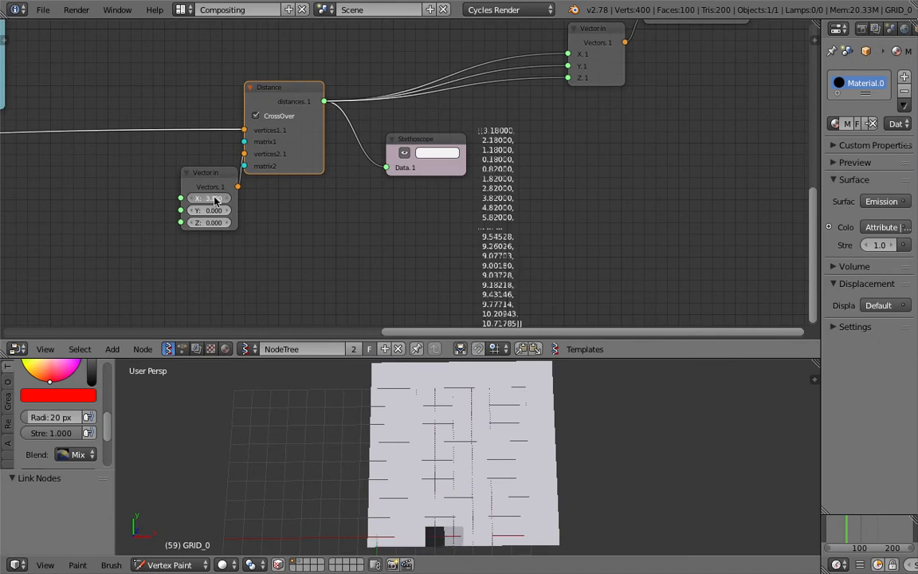
{"action": "mouse_move", "coordinate": [213, 210]}
{"action": "left_mouse_down"}
{"action": "mouse_move", "coordinate": [614, 210]}
{"action": "mouse_move", "coordinate": [414, 224]}
{"action": "mouse_move", "coordinate": [155, 224]}
{"action": "mouse_move", "coordinate": [371, 224]}
{"action": "left_mouse_up"}
{"action": "key", "text": "ctrl+z"}
{"action": "key", "text": "ctrl+z"}
{"action": "left_click_drag", "start_coordinate": [226, 211], "coordinate": [278, 199]}
Move the Stethoscope node lower, clear of the Distance node's color connections.
{"action": "middle_click_drag", "start_coordinate": [346, 194], "coordinate": [302, 220]}
{"action": "left_click_drag", "start_coordinate": [391, 166], "coordinate": [395, 199]}
{"action": "middle_click_drag", "start_coordinate": [381, 184], "coordinate": [377, 178]}
{"action": "scroll", "coordinate": [377, 179], "scroll_direction": "up", "scroll_amount": 3}
{"action": "middle_click_drag", "start_coordinate": [436, 197], "coordinate": [384, 147]}
{"action": "middle_click_drag", "start_coordinate": [410, 241], "coordinate": [445, 279]}
{"action": "scroll", "coordinate": [475, 455], "scroll_direction": "up", "scroll_amount": 1}
{"action": "scroll", "coordinate": [466, 448], "scroll_direction": "down", "scroll_amount": 1}
{"action": "scroll", "coordinate": [510, 208], "scroll_direction": "down", "scroll_amount": 2}
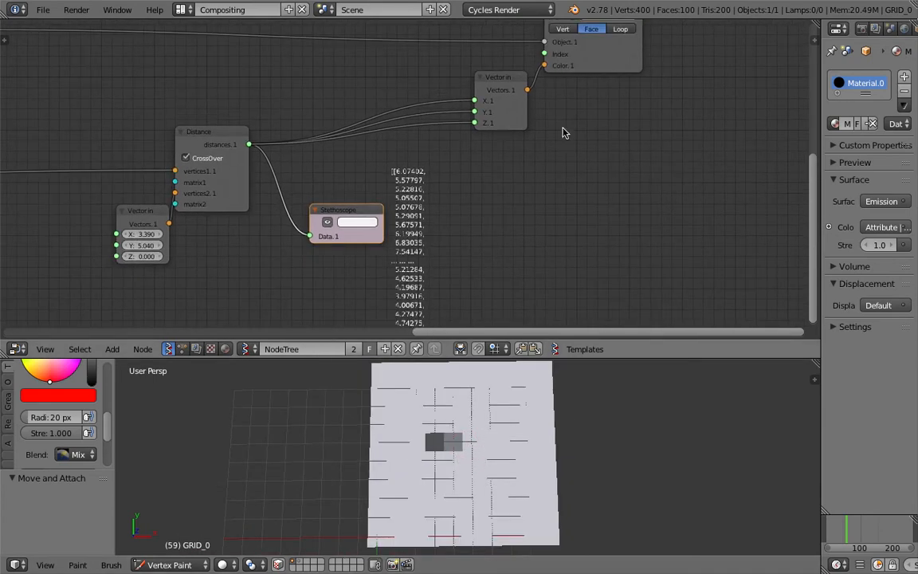
Move the Vertex color and color Vector in nodes away from the Distance node and save the file.
{"action": "left_click_drag", "start_coordinate": [606, 71], "coordinate": [689, 44]}
{"action": "left_click_drag", "start_coordinate": [501, 82], "coordinate": [575, 82]}
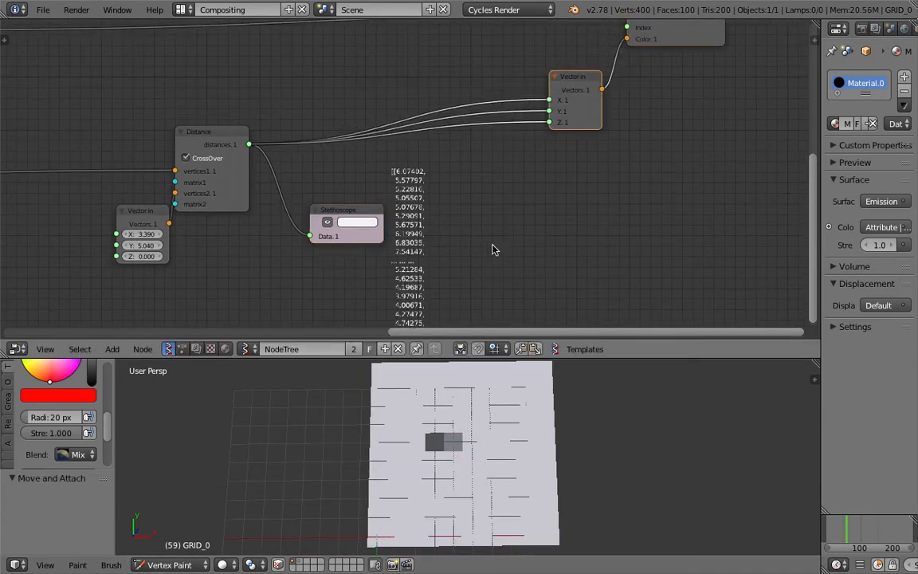
{"action": "key", "text": "ctrl+s"}
{"action": "left_click", "coordinate": [455, 415]}
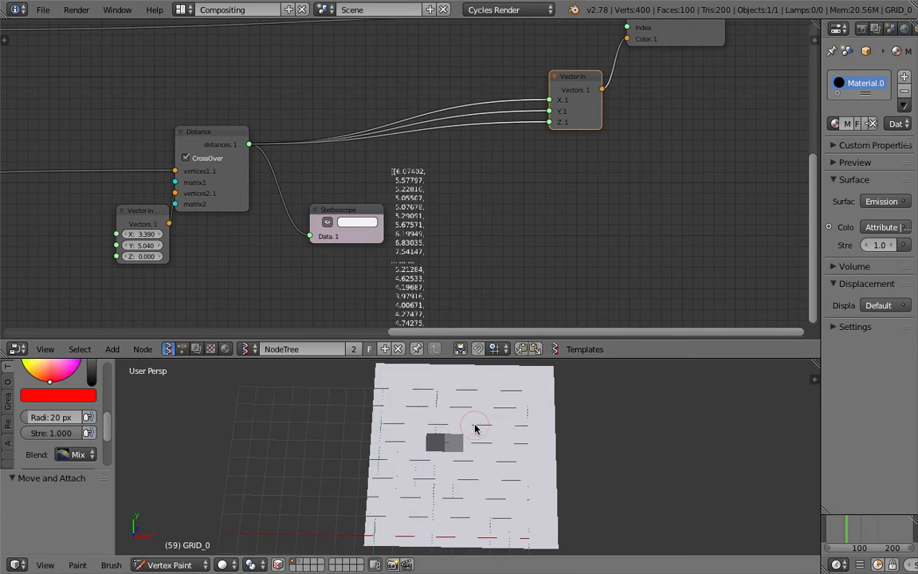
Reposition the Distance node and insert a Map Range node into its link to the vector's X input.
{"action": "scroll", "coordinate": [486, 239], "scroll_direction": "left", "scroll_amount": 2, "text": "ctrl"}
{"action": "left_click", "coordinate": [268, 140]}
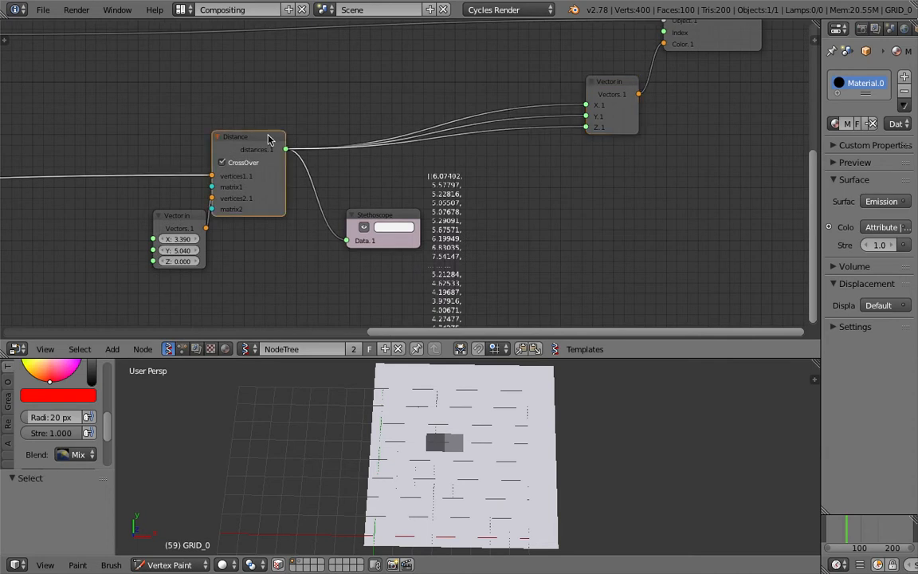
{"action": "left_click_drag", "start_coordinate": [268, 139], "coordinate": [281, 130]}
{"action": "key", "text": "space"}
{"action": "type", "text": "map"}
{"action": "key", "text": "Return"}
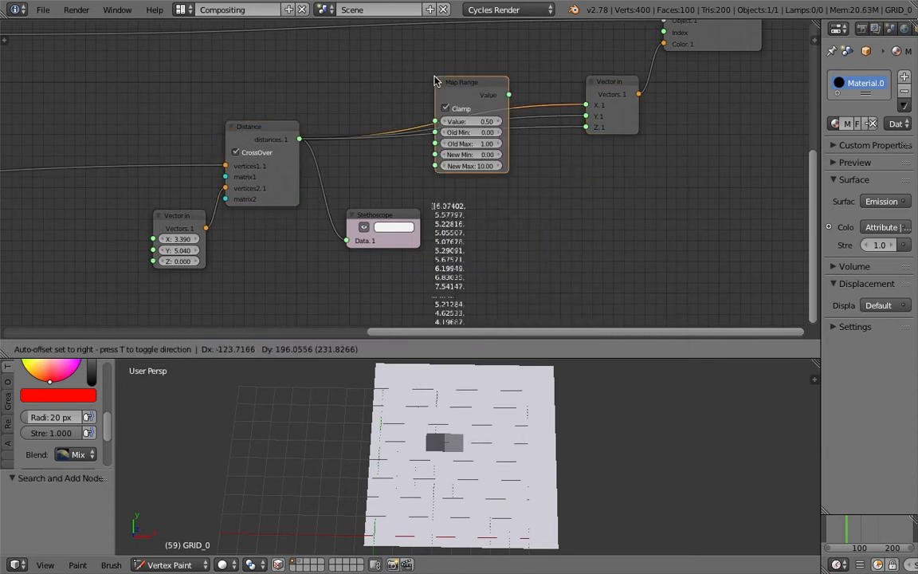
{"action": "left_click", "coordinate": [475, 79]}
Connect the Map Range value to the color vector's Y and Z inputs and save the file.
{"action": "left_click", "coordinate": [446, 90]}
{"action": "left_click_drag", "start_coordinate": [446, 90], "coordinate": [586, 116]}
{"action": "left_click_drag", "start_coordinate": [461, 73], "coordinate": [586, 127]}
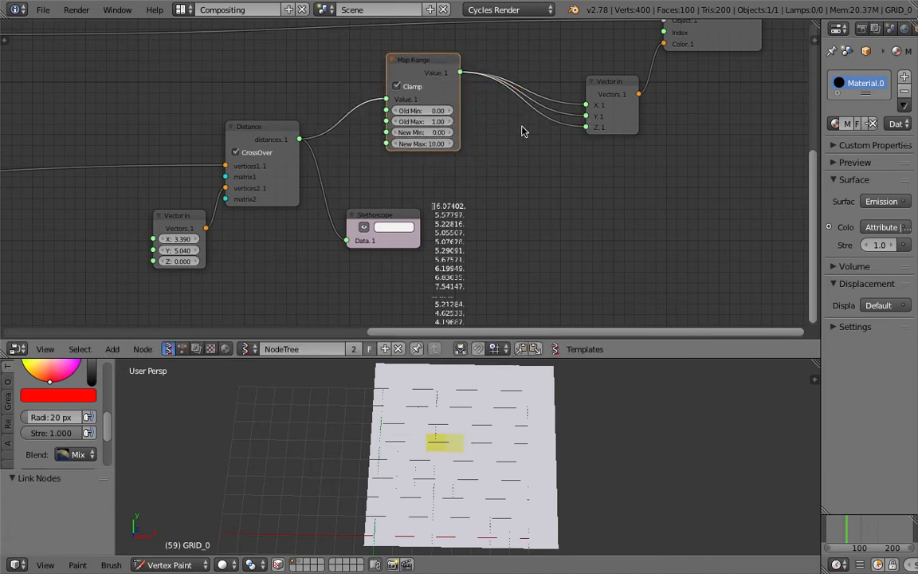
{"action": "key", "text": "ctrl+s"}
{"action": "left_click", "coordinate": [510, 140]}
Set the Map Range node to Old Max 22.51, New Min 0.60 and New Max 4.63, and nudge it aside.
{"action": "scroll", "coordinate": [439, 128], "scroll_direction": "up", "scroll_amount": 1}
{"action": "left_click_drag", "start_coordinate": [440, 128], "coordinate": [570, 128]}
{"action": "mouse_move", "coordinate": [438, 137]}
{"action": "left_mouse_down"}
{"action": "mouse_move", "coordinate": [478, 138]}
{"action": "mouse_move", "coordinate": [406, 148]}
{"action": "mouse_move", "coordinate": [441, 155]}
{"action": "mouse_move", "coordinate": [441, 138]}
{"action": "mouse_move", "coordinate": [467, 137]}
{"action": "mouse_move", "coordinate": [458, 137]}
{"action": "left_mouse_up"}
{"action": "mouse_move", "coordinate": [438, 149]}
{"action": "left_mouse_down"}
{"action": "mouse_move", "coordinate": [419, 149]}
{"action": "mouse_move", "coordinate": [439, 149]}
{"action": "mouse_move", "coordinate": [440, 125]}
{"action": "mouse_move", "coordinate": [454, 125]}
{"action": "mouse_move", "coordinate": [437, 125]}
{"action": "mouse_move", "coordinate": [423, 150]}
{"action": "mouse_move", "coordinate": [389, 150]}
{"action": "mouse_move", "coordinate": [399, 149]}
{"action": "left_mouse_up"}
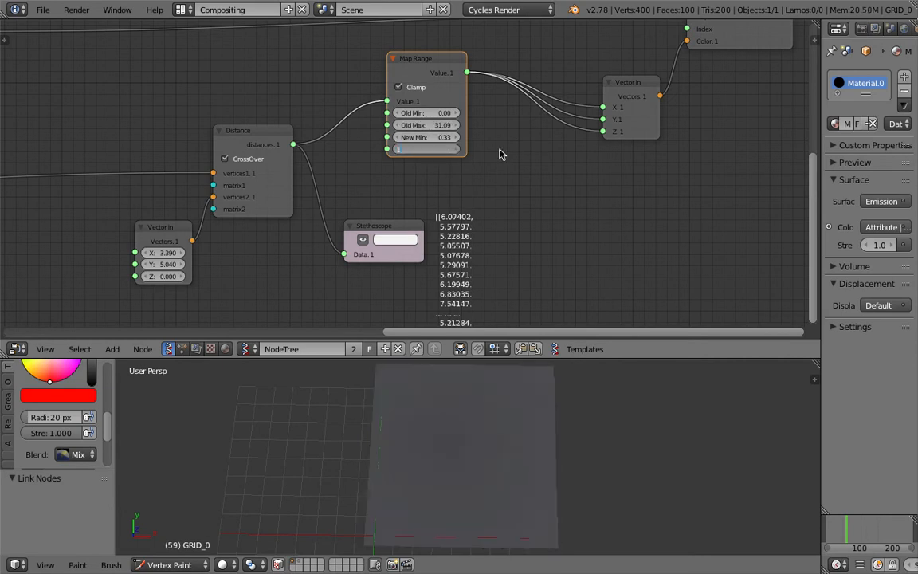
{"action": "key", "text": "Return"}
{"action": "mouse_move", "coordinate": [427, 150]}
{"action": "left_mouse_down"}
{"action": "mouse_move", "coordinate": [458, 149]}
{"action": "mouse_move", "coordinate": [443, 150]}
{"action": "mouse_move", "coordinate": [443, 125]}
{"action": "mouse_move", "coordinate": [432, 125]}
{"action": "left_mouse_up"}
{"action": "left_click_drag", "start_coordinate": [431, 73], "coordinate": [422, 71]}
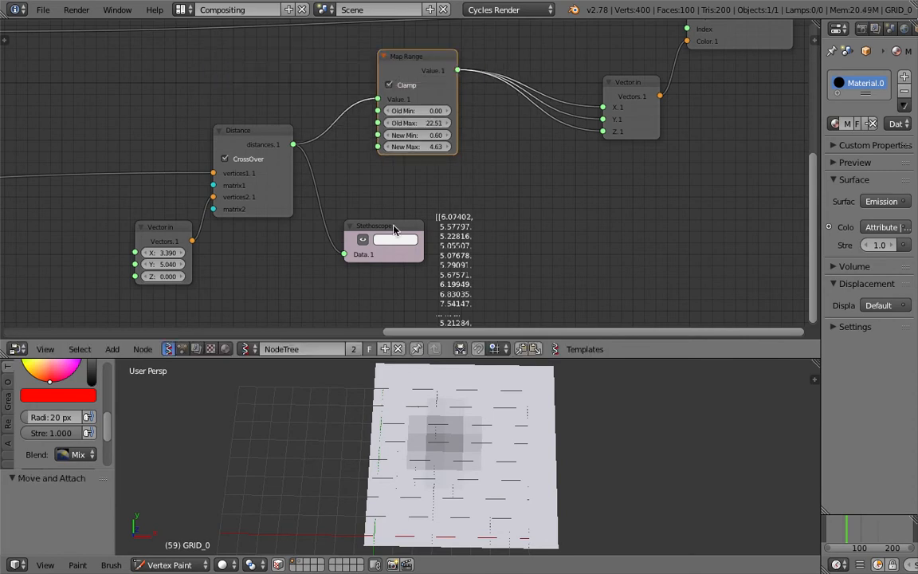
Move the Stethoscope node slightly up and set the Map Range node's Old Max to 43.78.
{"action": "left_click_drag", "start_coordinate": [396, 226], "coordinate": [398, 207]}
{"action": "middle_click_drag", "start_coordinate": [471, 225], "coordinate": [469, 224]}
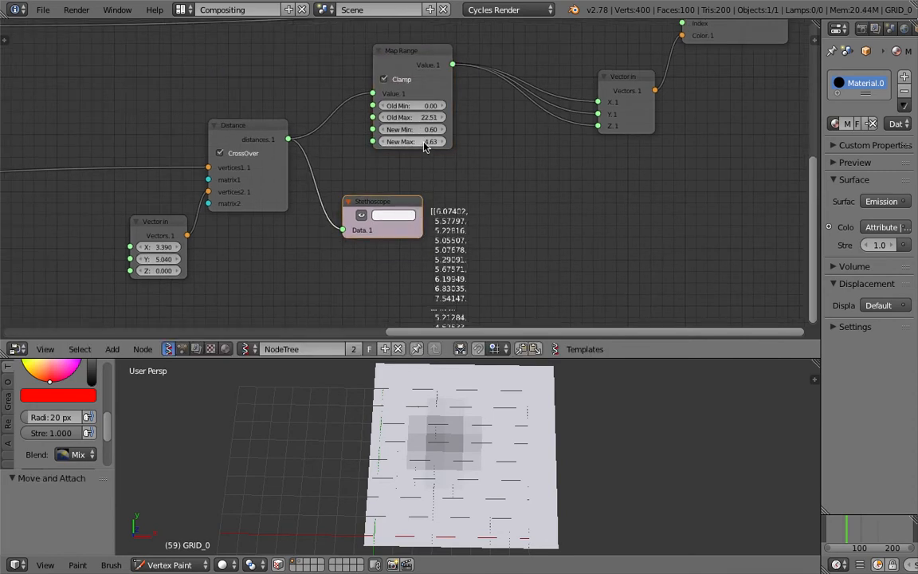
{"action": "left_click_drag", "start_coordinate": [431, 117], "coordinate": [448, 117]}
Save the file again, overwriting the existing version.
{"action": "scroll", "coordinate": [529, 431], "scroll_direction": "down", "scroll_amount": 3}
{"action": "scroll", "coordinate": [530, 431], "scroll_direction": "down", "scroll_amount": 1}
{"action": "middle_click_drag", "start_coordinate": [530, 430], "coordinate": [457, 447]}
{"action": "key", "text": "ctrl+s"}
{"action": "left_click", "coordinate": [486, 420]}
{"action": "scroll", "coordinate": [512, 419], "scroll_direction": "up", "scroll_amount": 2}
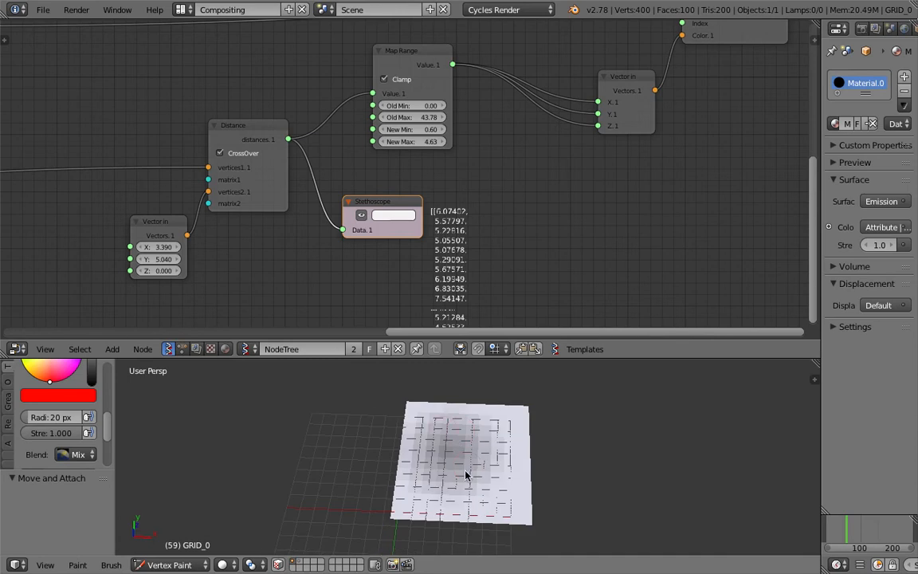
Set the grid-defining Plane node's N Vert X and N Vert Y to 40.
{"action": "scroll", "coordinate": [375, 236], "scroll_direction": "down", "scroll_amount": 2}
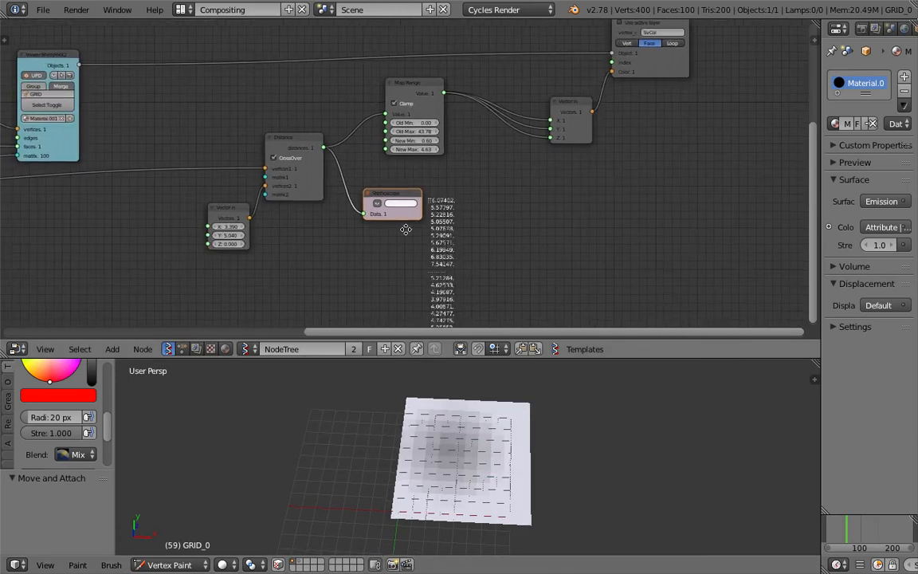
{"action": "middle_click_drag", "start_coordinate": [212, 165], "coordinate": [543, 201]}
{"action": "mouse_move", "coordinate": [59, 194]}
{"action": "middle_mouse_down"}
{"action": "mouse_move", "coordinate": [427, 184]}
{"action": "mouse_move", "coordinate": [356, 190]}
{"action": "middle_mouse_up"}
{"action": "scroll", "coordinate": [356, 191], "scroll_direction": "up", "scroll_amount": 4}
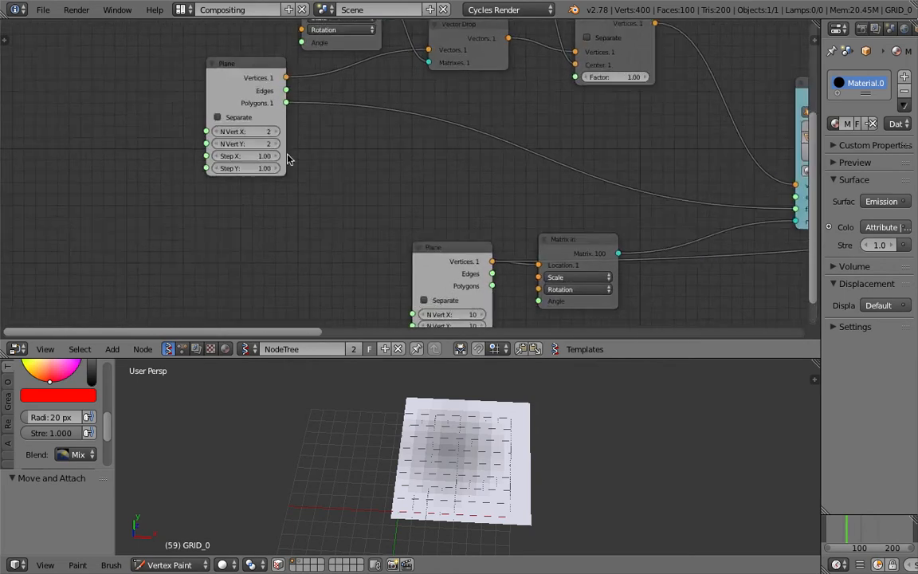
{"action": "middle_click_drag", "start_coordinate": [409, 201], "coordinate": [262, 68]}
{"action": "middle_click_drag", "start_coordinate": [461, 439], "coordinate": [474, 445]}
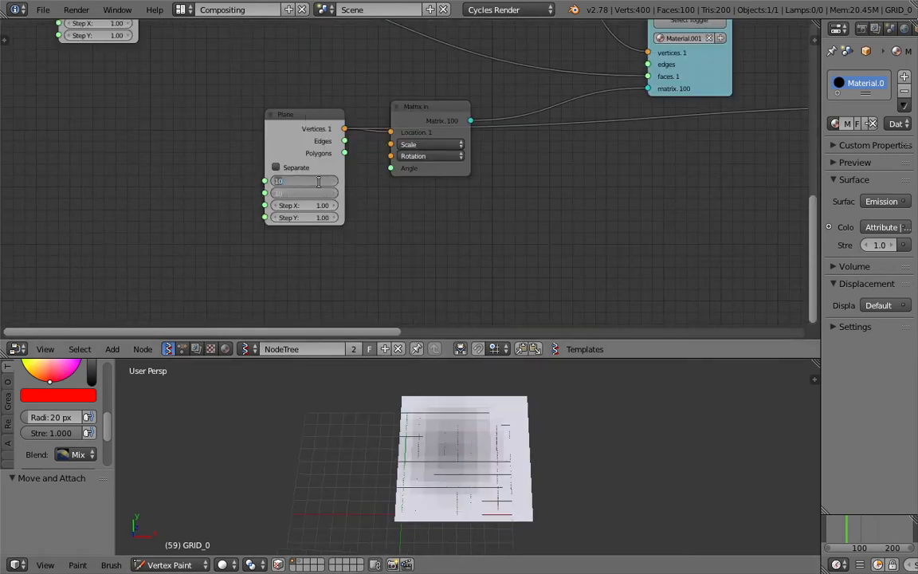
{"action": "key", "text": "Return"}
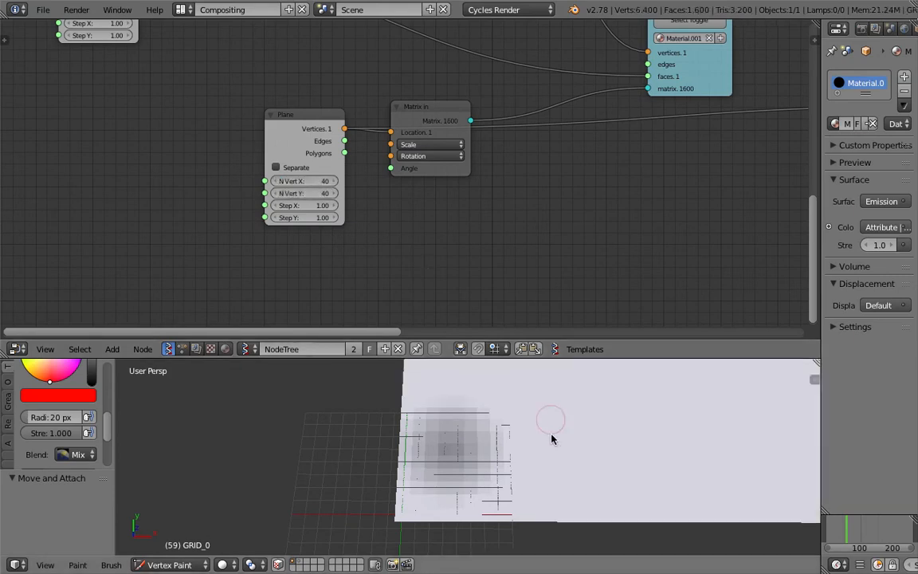
Enlarge the 3D viewport to frame the whole grid and save the file over the existing version.
{"action": "scroll", "coordinate": [590, 437], "scroll_direction": "down", "scroll_amount": 4}
{"action": "middle_click_drag", "start_coordinate": [629, 434], "coordinate": [573, 481], "text": "shift"}
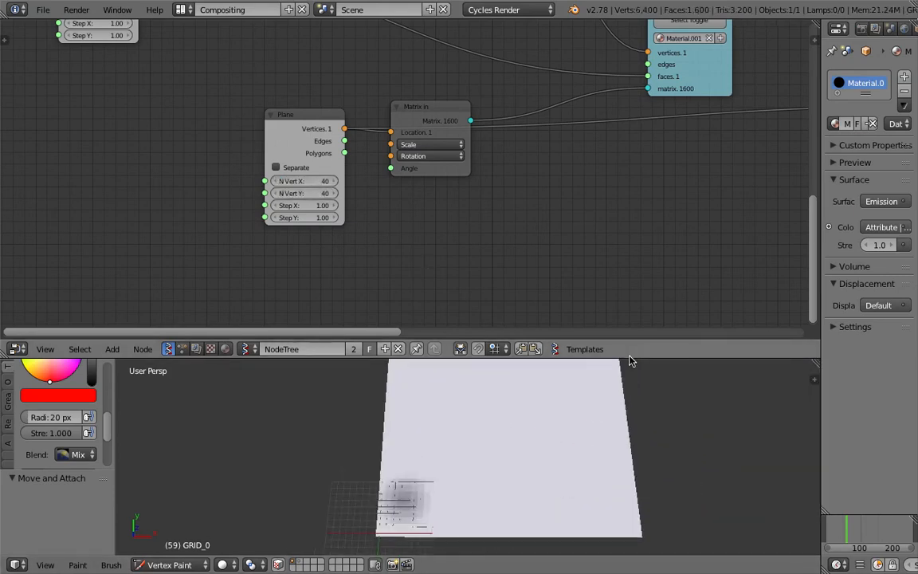
{"action": "left_click_drag", "start_coordinate": [628, 361], "coordinate": [629, 301]}
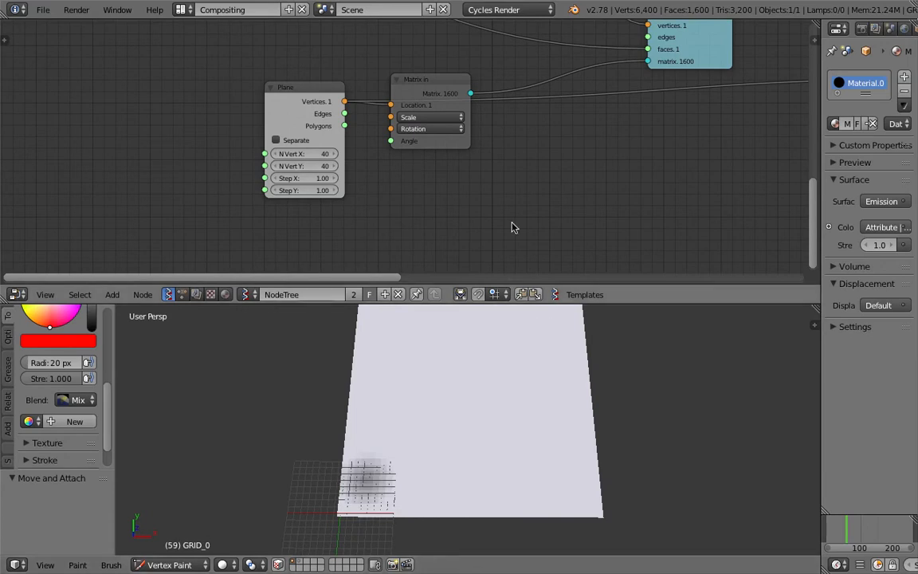
{"action": "middle_click_drag", "start_coordinate": [520, 218], "coordinate": [414, 227]}
{"action": "middle_click_drag", "start_coordinate": [531, 383], "coordinate": [529, 395], "text": "shift"}
{"action": "key", "text": "ctrl+s"}
{"action": "left_click", "coordinate": [530, 399]}
Move the distance reference point by setting its Vector in node to X 19.680 and Y 17.100.
{"action": "middle_click_drag", "start_coordinate": [588, 224], "coordinate": [308, 215]}
{"action": "left_click_drag", "start_coordinate": [287, 213], "coordinate": [380, 227]}
{"action": "middle_click_drag", "start_coordinate": [452, 210], "coordinate": [419, 195]}
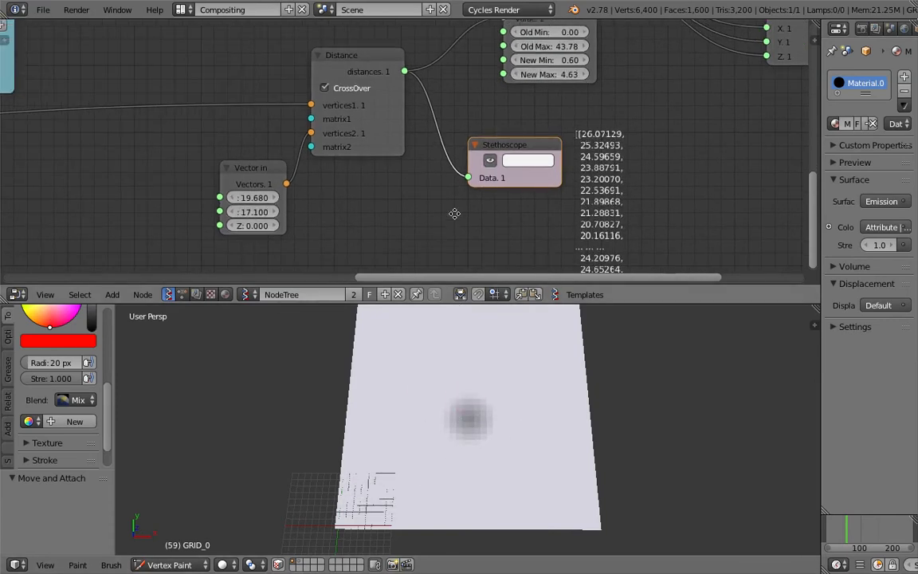
Set the Map Range node to Old Min 11.76, Old Max 23.50 and New Max 2.53, and save the file.
{"action": "middle_click_drag", "start_coordinate": [504, 98], "coordinate": [437, 115]}
{"action": "left_click_drag", "start_coordinate": [481, 93], "coordinate": [447, 64]}
{"action": "key", "text": "ctrl+s"}
{"action": "mouse_move", "coordinate": [556, 406]}
{"action": "middle_mouse_down"}
{"action": "mouse_move", "coordinate": [525, 408]}
{"action": "mouse_move", "coordinate": [479, 449]}
{"action": "mouse_move", "coordinate": [448, 443]}
{"action": "mouse_move", "coordinate": [432, 451]}
{"action": "mouse_move", "coordinate": [486, 431]}
{"action": "middle_mouse_up"}
{"action": "left_click", "coordinate": [524, 408]}
{"action": "key", "text": "ctrl+s"}
{"action": "left_click", "coordinate": [514, 422]}
Reposition the color Vector in node closer to the Map Range node and nudge the Map Range node slightly down.
{"action": "scroll", "coordinate": [603, 121], "scroll_direction": "down", "scroll_amount": 2}
{"action": "middle_click_drag", "start_coordinate": [603, 143], "coordinate": [559, 165]}
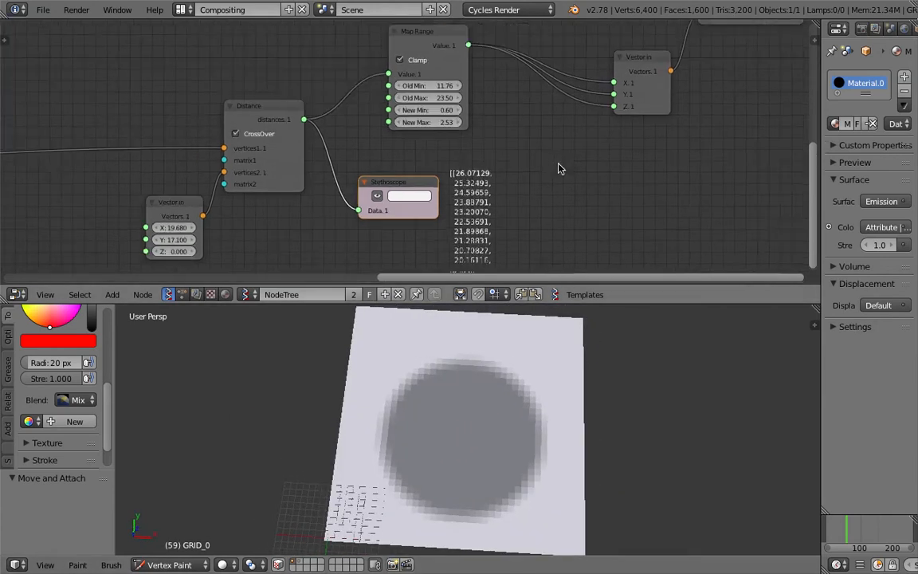
{"action": "left_click_drag", "start_coordinate": [642, 55], "coordinate": [587, 45]}
{"action": "middle_click_drag", "start_coordinate": [586, 45], "coordinate": [536, 97]}
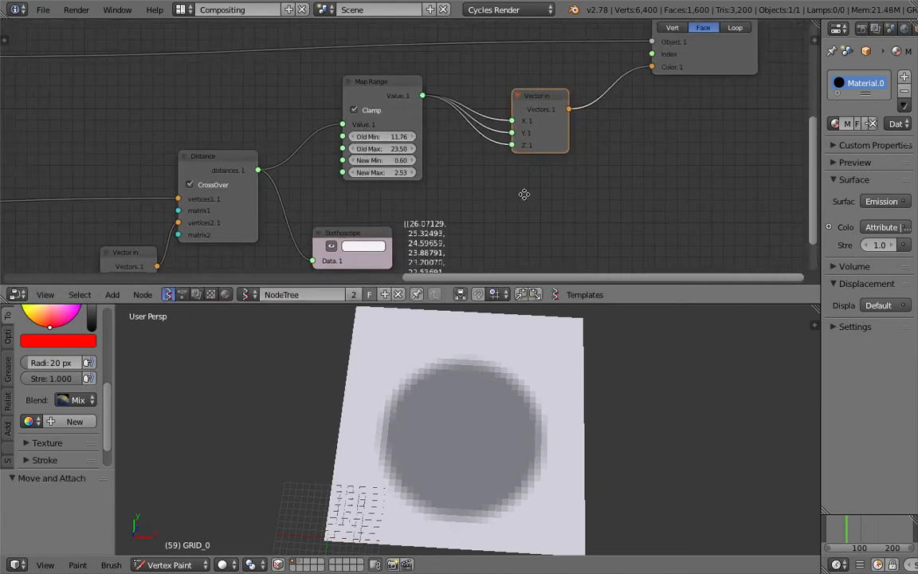
{"action": "left_click_drag", "start_coordinate": [399, 94], "coordinate": [397, 101]}
Switch the 3D viewport to Rendered shading to preview the grid's colors.
{"action": "mouse_move", "coordinate": [481, 359]}
{"action": "middle_mouse_down"}
{"action": "mouse_move", "coordinate": [527, 389]}
{"action": "mouse_move", "coordinate": [321, 510]}
{"action": "middle_mouse_up"}
{"action": "left_click", "coordinate": [223, 564]}
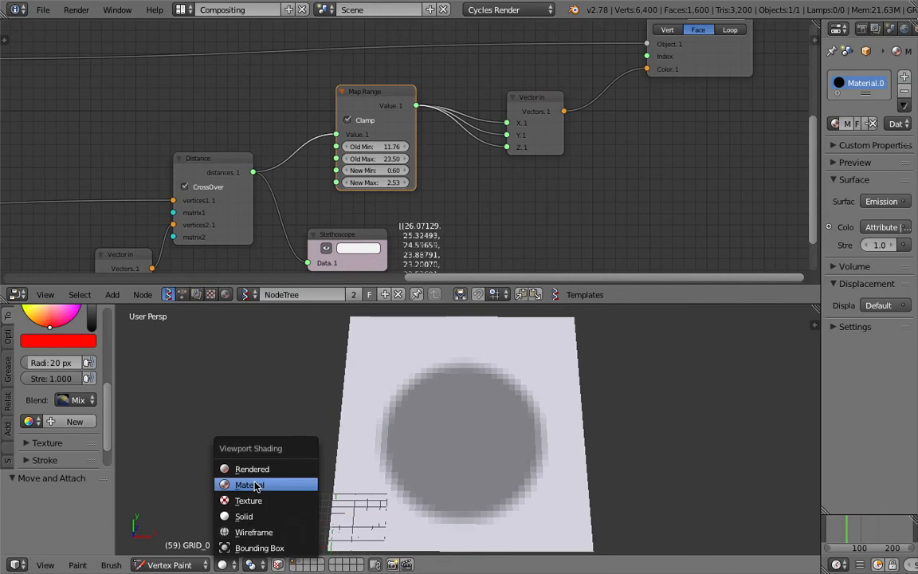
{"action": "left_click", "coordinate": [240, 467]}
{"action": "middle_click_drag", "start_coordinate": [443, 416], "coordinate": [462, 402]}
Widen the scene properties and set the Color Management exposure to -0.255 and gamma to 1.064.
{"action": "left_click", "coordinate": [892, 29]}
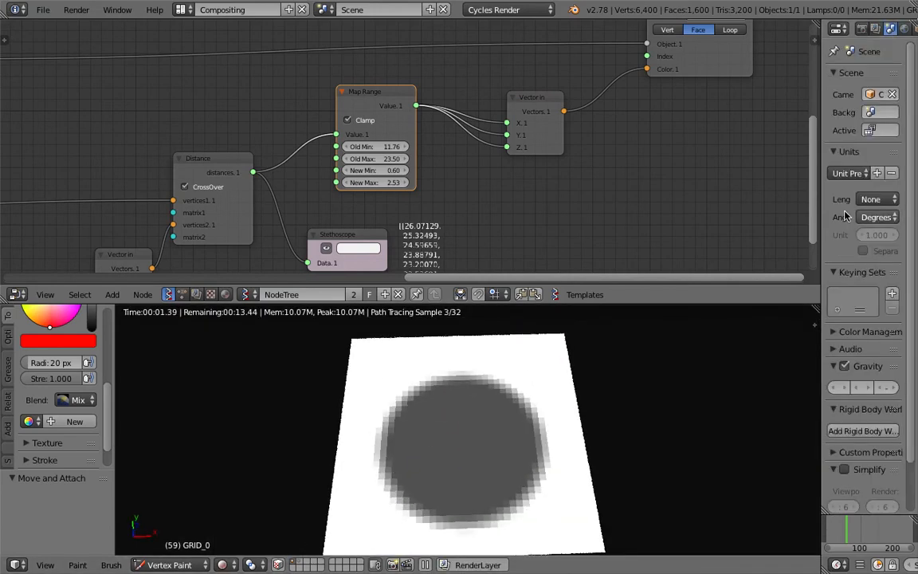
{"action": "left_click_drag", "start_coordinate": [766, 203], "coordinate": [718, 201]}
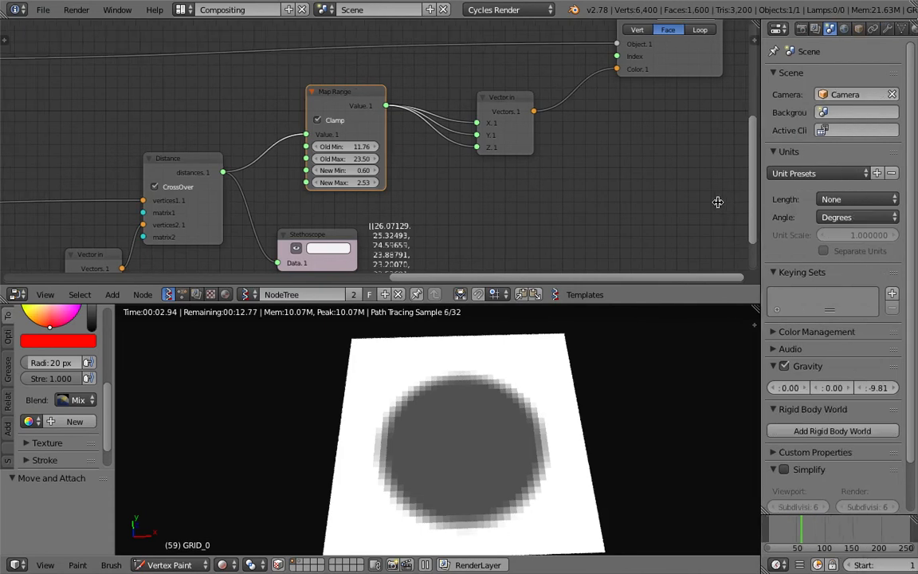
{"action": "left_click", "coordinate": [756, 335]}
{"action": "left_click_drag", "start_coordinate": [813, 425], "coordinate": [811, 424]}
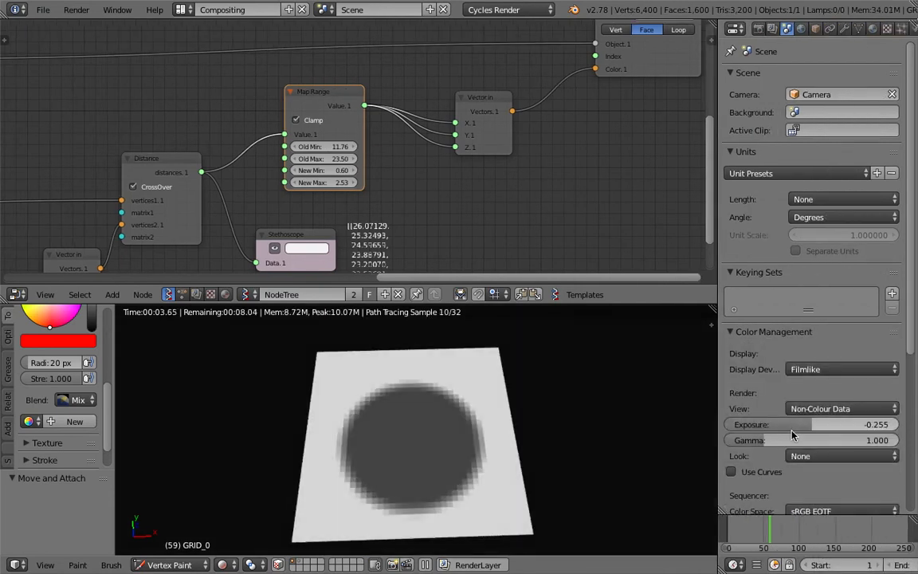
{"action": "middle_click_drag", "start_coordinate": [549, 399], "coordinate": [543, 396]}
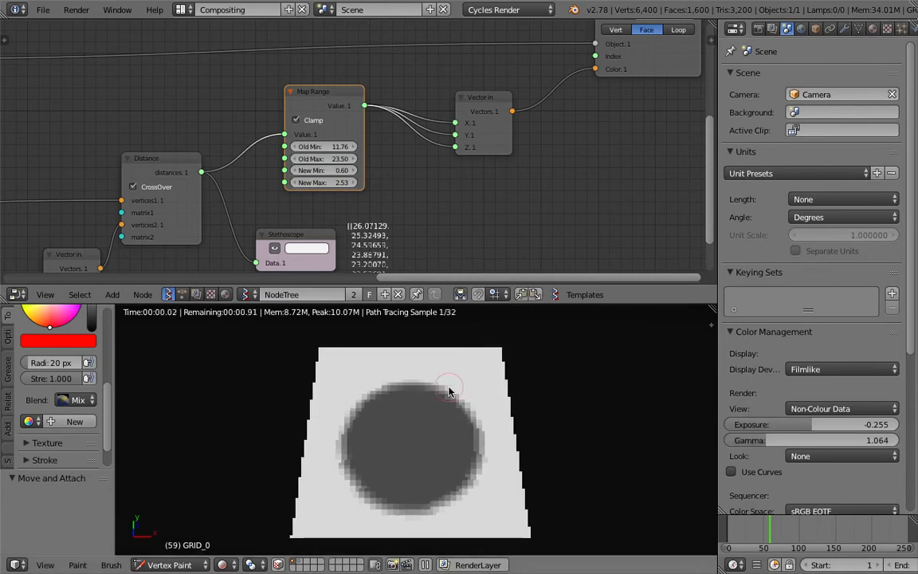
Set the Map Range node's New Min to 0 and New Max to 1.
{"action": "left_click", "coordinate": [334, 183]}
{"action": "type", "text": "1"}
{"action": "key", "text": "Return"}
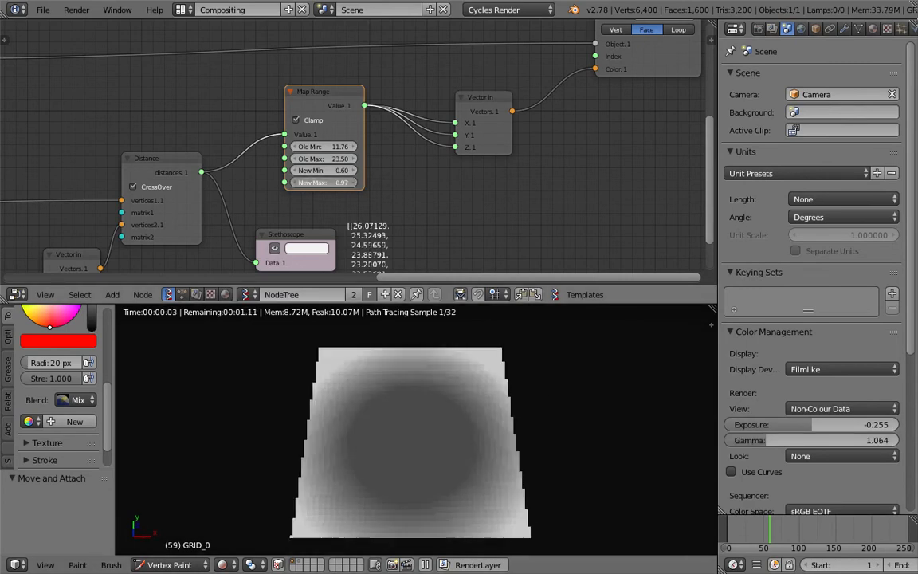
{"action": "left_click_drag", "start_coordinate": [341, 182], "coordinate": [284, 182]}
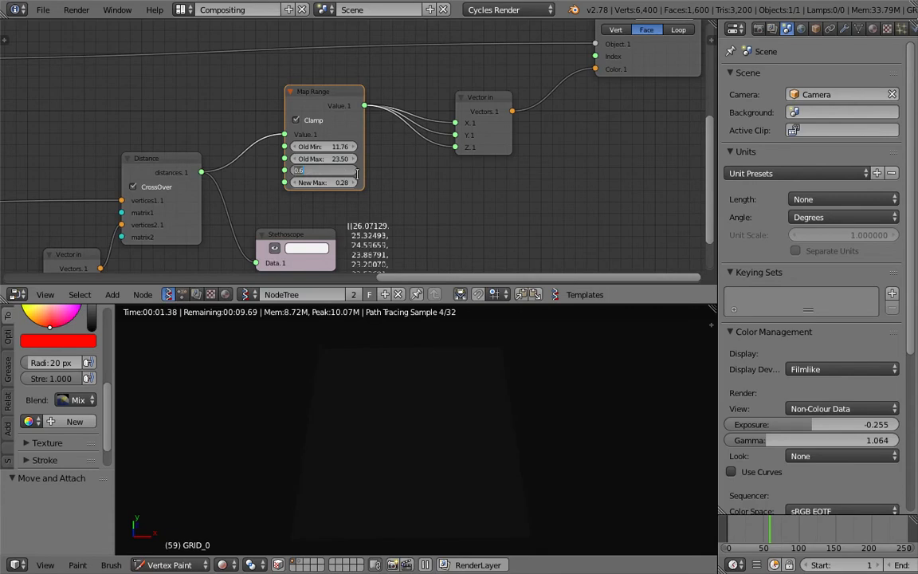
{"action": "type", "text": "0"}
{"action": "key", "text": "Tab"}
{"action": "type", "text": "1"}
{"action": "key", "text": "Tab"}
{"action": "key", "text": "Return"}
{"action": "left_click", "coordinate": [342, 182]}
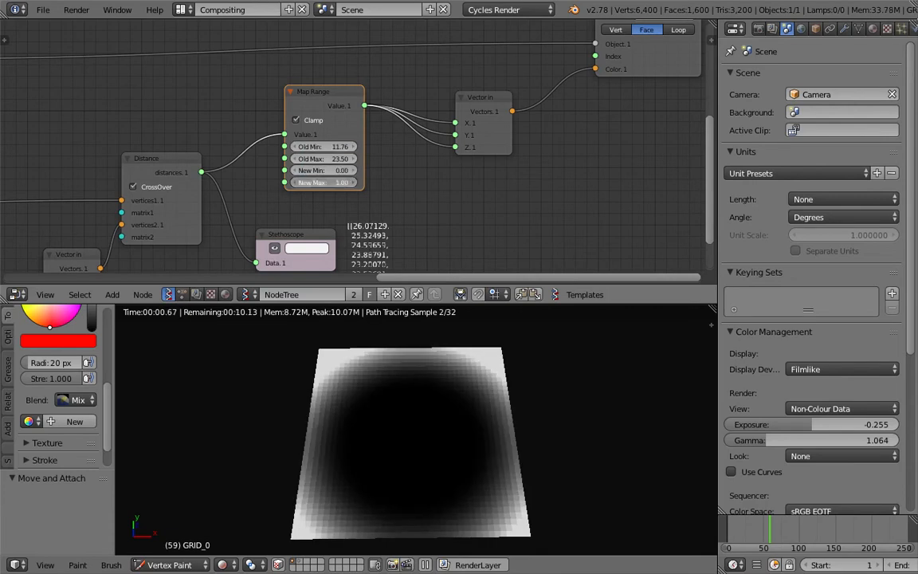
{"action": "key", "text": "Return"}
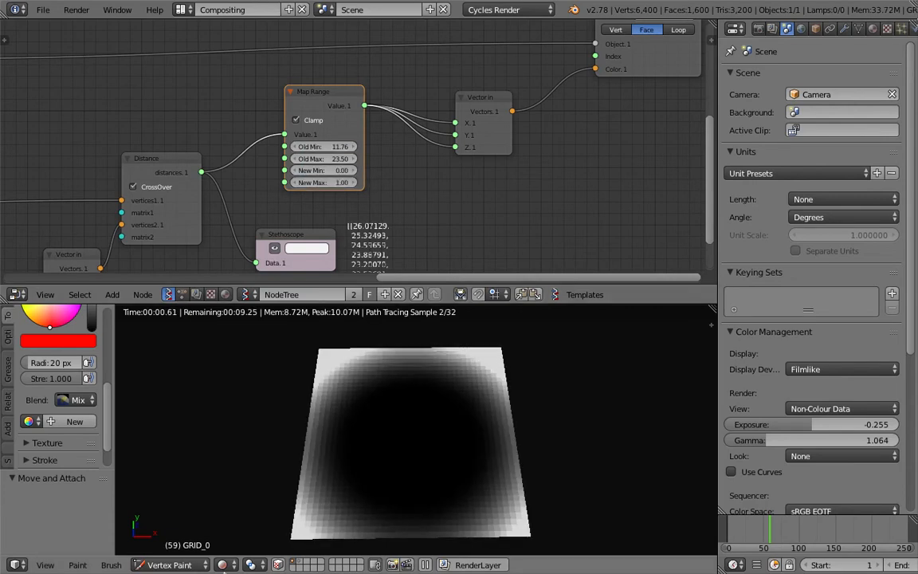
Take the viewport out of Rendered shading and set the Map Range node to Old Min 16.02 and Old Max 17.38.
{"action": "left_click", "coordinate": [222, 565]}
{"action": "left_click", "coordinate": [243, 477]}
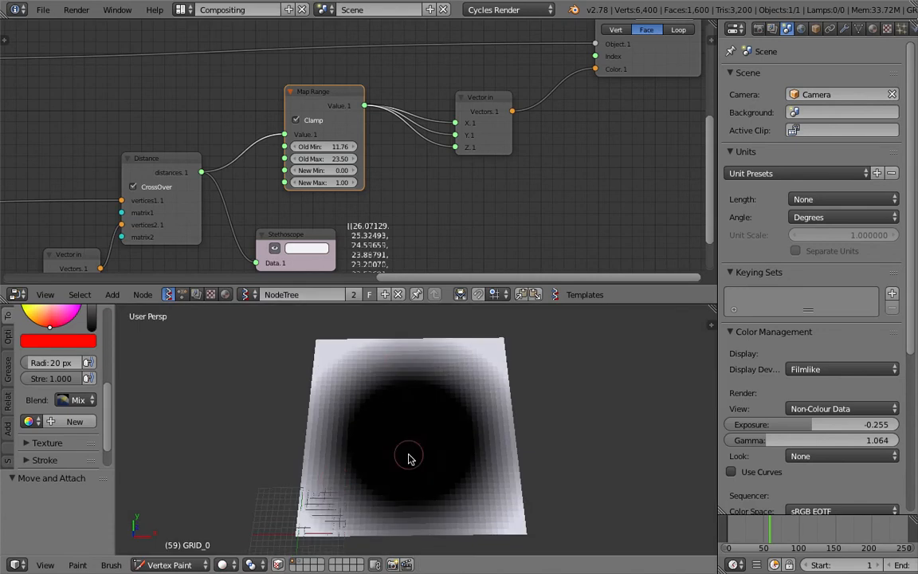
{"action": "scroll", "coordinate": [375, 255], "scroll_direction": "up", "scroll_amount": 2}
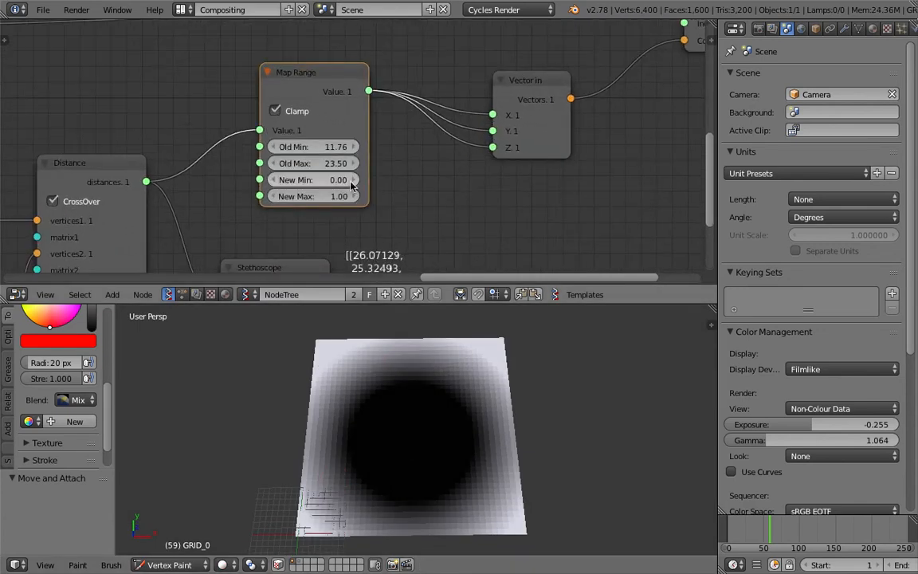
{"action": "middle_click_drag", "start_coordinate": [380, 191], "coordinate": [383, 180]}
{"action": "mouse_move", "coordinate": [339, 136]}
{"action": "left_mouse_down"}
{"action": "mouse_move", "coordinate": [315, 136]}
{"action": "mouse_move", "coordinate": [356, 152]}
{"action": "mouse_move", "coordinate": [263, 152]}
{"action": "mouse_move", "coordinate": [342, 146]}
{"action": "mouse_move", "coordinate": [307, 135]}
{"action": "mouse_move", "coordinate": [373, 136]}
{"action": "left_mouse_up"}
{"action": "mouse_move", "coordinate": [543, 518]}
{"action": "middle_mouse_down"}
{"action": "mouse_move", "coordinate": [488, 463]}
{"action": "mouse_move", "coordinate": [521, 433]}
{"action": "mouse_move", "coordinate": [528, 446]}
{"action": "middle_mouse_up"}
{"action": "mouse_move", "coordinate": [469, 431]}
{"action": "middle_mouse_down"}
{"action": "mouse_move", "coordinate": [468, 482]}
{"action": "mouse_move", "coordinate": [423, 399]}
{"action": "middle_mouse_up"}
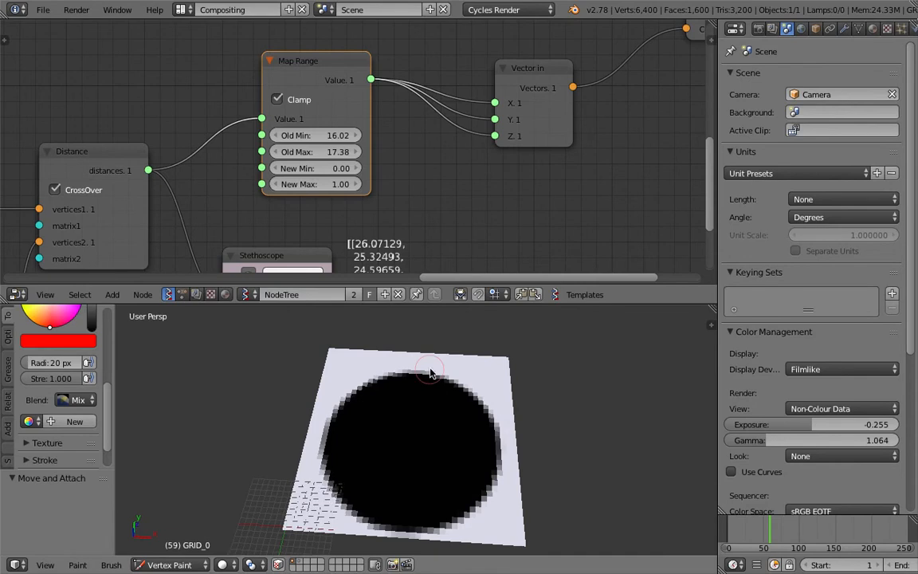
Save the file with the hard-edged circle, overwriting the existing version.
{"action": "middle_click_drag", "start_coordinate": [430, 373], "coordinate": [452, 395]}
{"action": "key", "text": "ctrl+s"}
{"action": "key", "text": "Return"}
Soften and shrink the dark circle by setting the Map Range node to Old Min 5.28 and Old Max 12.52.
{"action": "mouse_move", "coordinate": [334, 137]}
{"action": "left_mouse_down"}
{"action": "mouse_move", "coordinate": [334, 151]}
{"action": "mouse_move", "coordinate": [251, 152]}
{"action": "mouse_move", "coordinate": [340, 151]}
{"action": "left_mouse_up"}
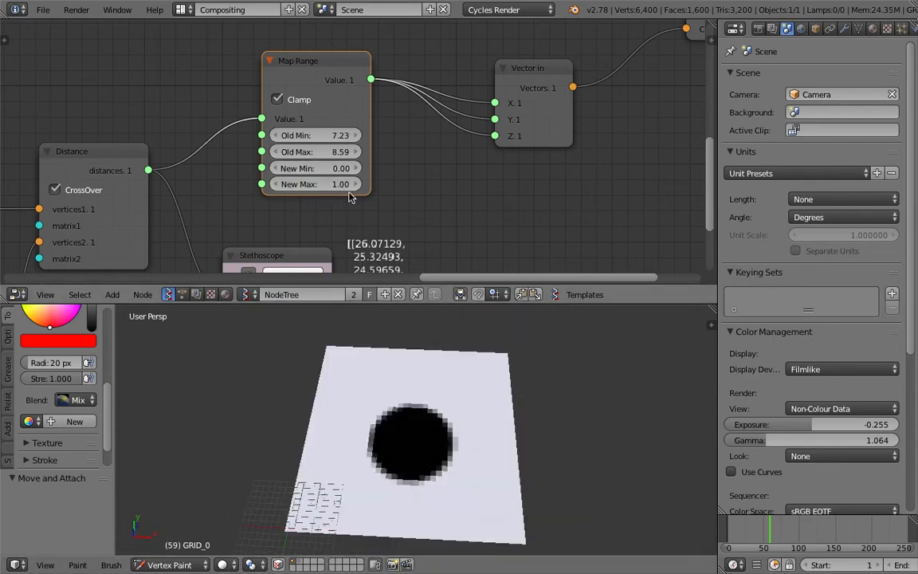
{"action": "left_click_drag", "start_coordinate": [319, 152], "coordinate": [451, 152]}
{"action": "left_click_drag", "start_coordinate": [338, 135], "coordinate": [159, 136]}
{"action": "left_click_drag", "start_coordinate": [319, 151], "coordinate": [407, 152]}
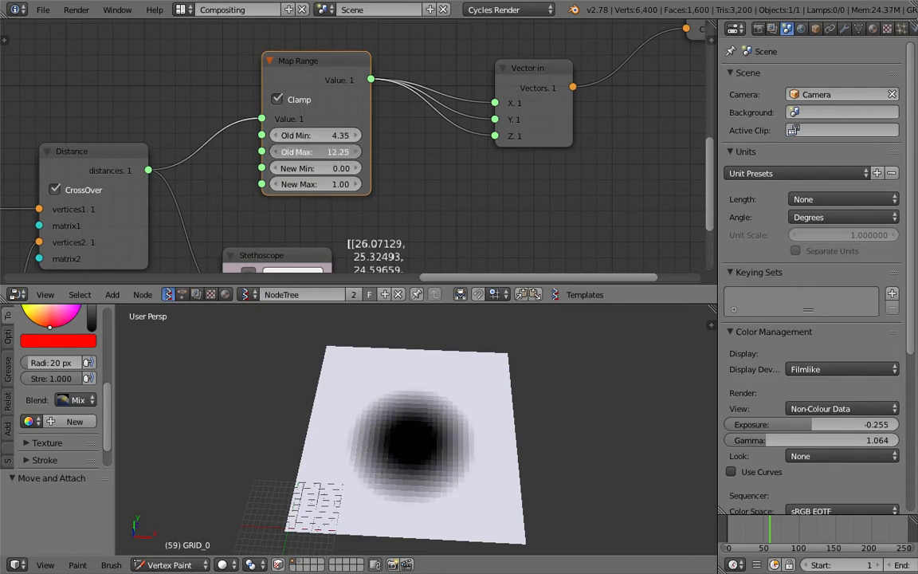
{"action": "mouse_move", "coordinate": [338, 135]}
{"action": "left_mouse_down"}
{"action": "mouse_move", "coordinate": [351, 131]}
{"action": "mouse_move", "coordinate": [339, 131]}
{"action": "mouse_move", "coordinate": [349, 151]}
{"action": "left_mouse_up"}
{"action": "scroll", "coordinate": [349, 146], "scroll_direction": "up", "scroll_amount": 1}
{"action": "scroll", "coordinate": [335, 152], "scroll_direction": "up", "scroll_amount": 1}
{"action": "left_click_drag", "start_coordinate": [338, 97], "coordinate": [383, 119]}
{"action": "middle_click_drag", "start_coordinate": [518, 526], "coordinate": [563, 488]}
{"action": "scroll", "coordinate": [468, 176], "scroll_direction": "down", "scroll_amount": 1}
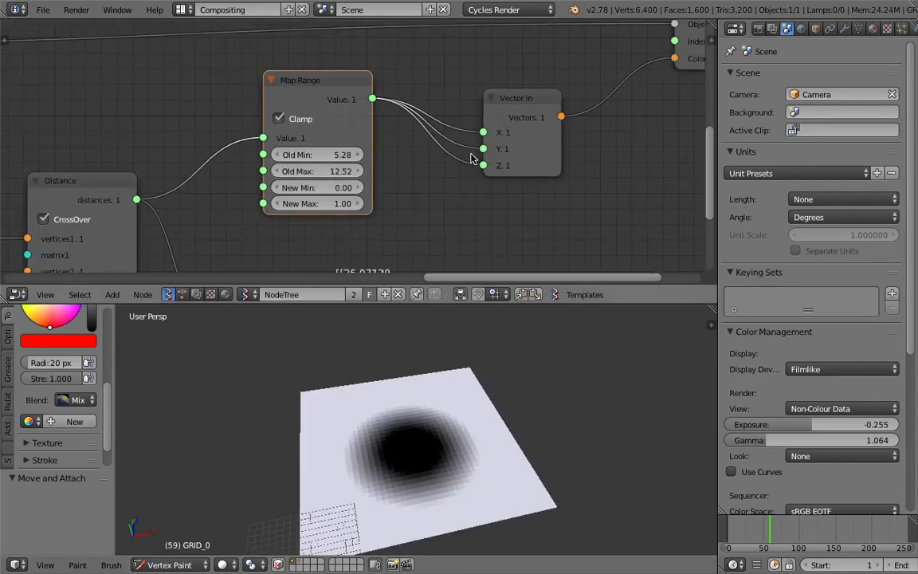
Disconnect the color Vector in node's Y and Z inputs, set both to 0, and shift the node aside.
{"action": "mouse_move", "coordinate": [507, 121]}
{"action": "left_mouse_down"}
{"action": "mouse_move", "coordinate": [551, 100]}
{"action": "mouse_move", "coordinate": [560, 145]}
{"action": "left_mouse_up"}
{"action": "type", "text": "0"}
{"action": "key", "text": "Return"}
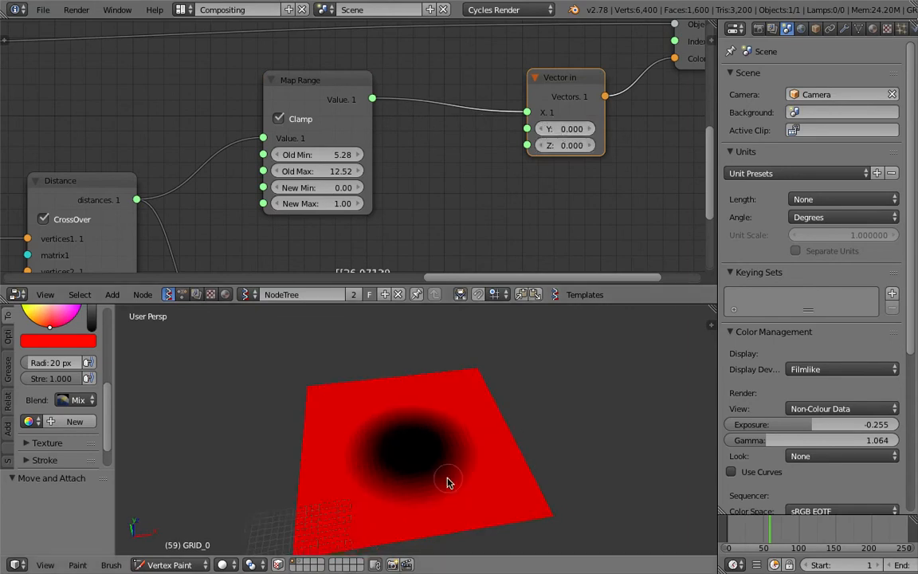
Move the Map Range node away from the color vector and save over sv_colorgrid_distance_001.blend.
{"action": "scroll", "coordinate": [446, 437], "scroll_direction": "down", "scroll_amount": 2}
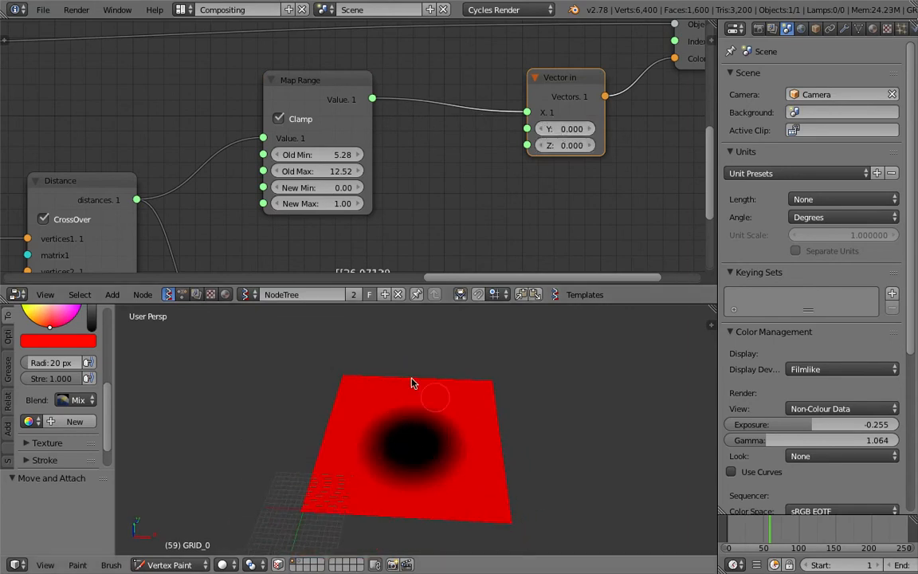
{"action": "left_click_drag", "start_coordinate": [348, 89], "coordinate": [318, 89]}
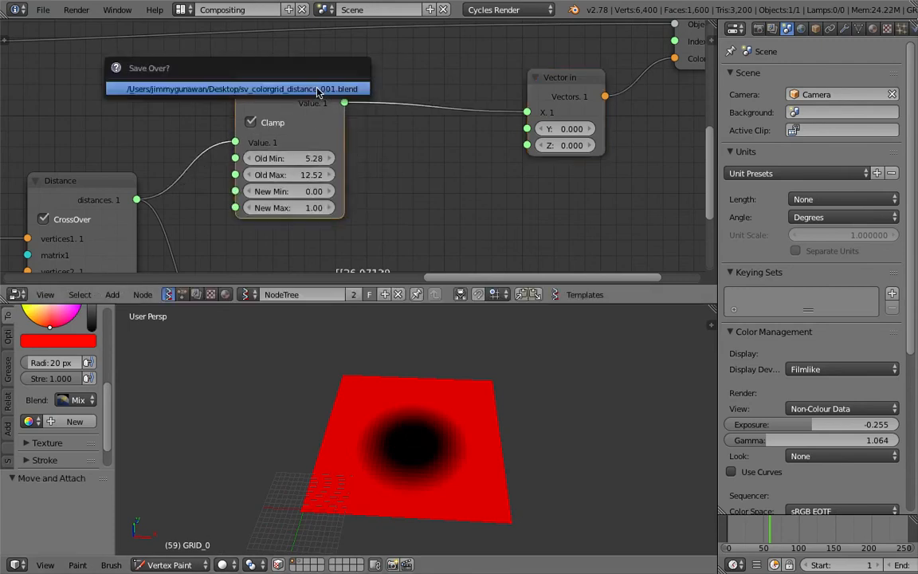
{"action": "middle_click_drag", "start_coordinate": [498, 166], "coordinate": [488, 154]}
Add a Math node and insert it on the link between Map Range and the color vector's X input.
{"action": "key", "text": "shift+a"}
{"action": "left_click", "coordinate": [467, 165]}
{"action": "type", "text": "mah"}
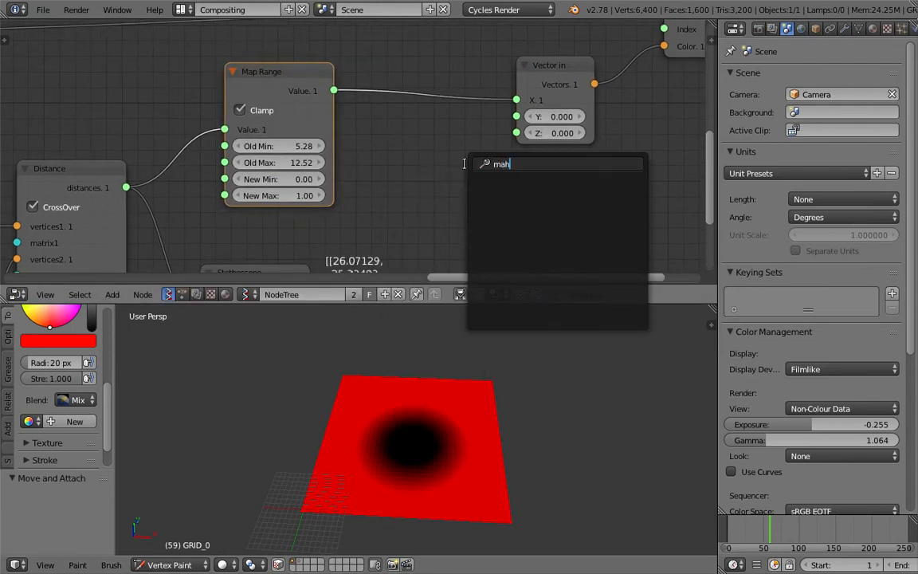
{"action": "key", "text": "BackSpace"}
{"action": "type", "text": "th"}
{"action": "key", "text": "Down"}
{"action": "key", "text": "Return"}
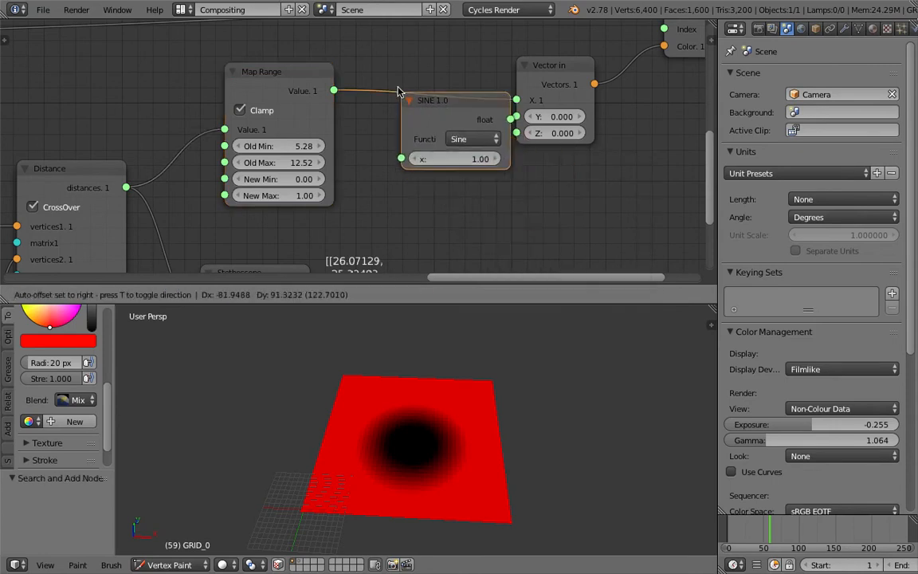
{"action": "left_click", "coordinate": [398, 87]}
Try the Absolute and Negate functions on the Math node.
{"action": "left_click", "coordinate": [464, 137]}
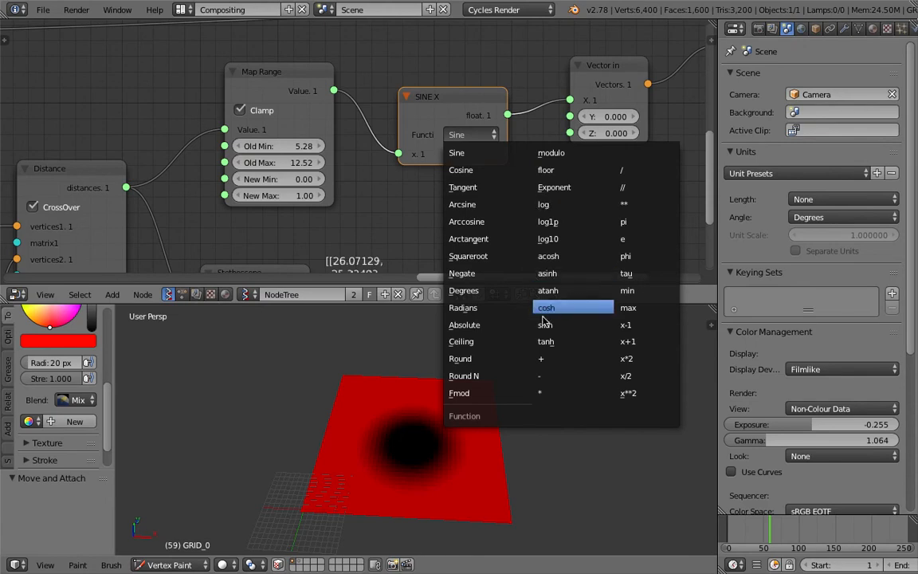
{"action": "left_click", "coordinate": [515, 329]}
{"action": "left_click", "coordinate": [469, 134]}
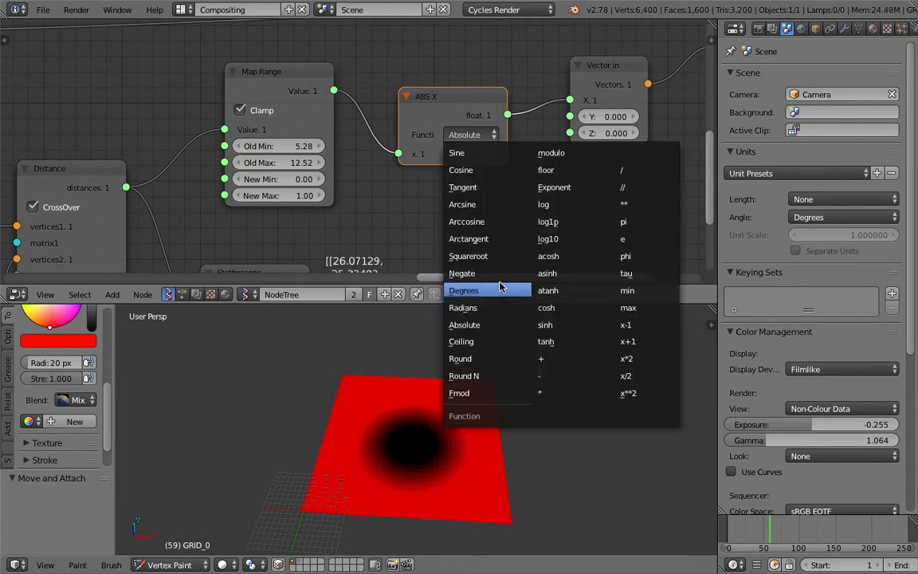
{"action": "left_click", "coordinate": [470, 273]}
Set the Math node to subtraction (-), connect Map Range's value to its y input and cut the link to x.
{"action": "left_click", "coordinate": [473, 137]}
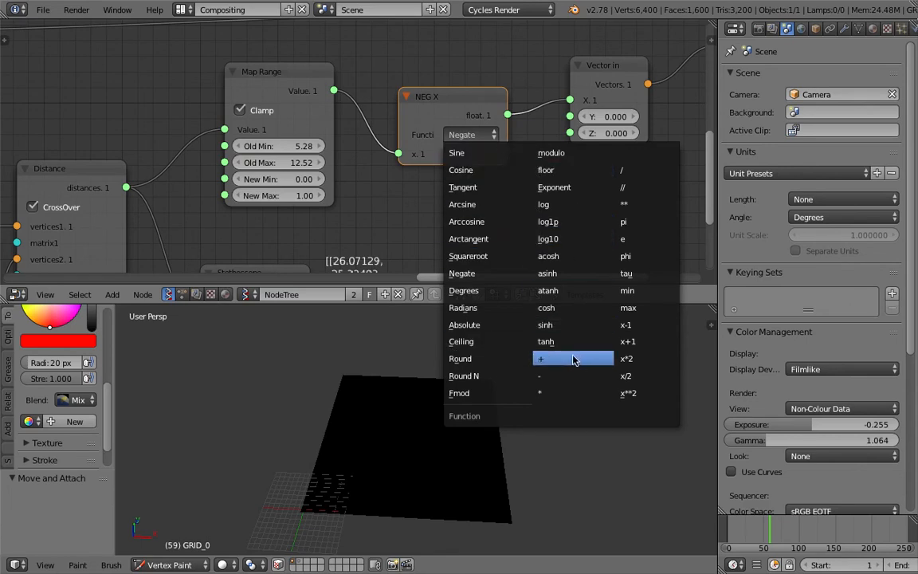
{"action": "key", "text": "Return"}
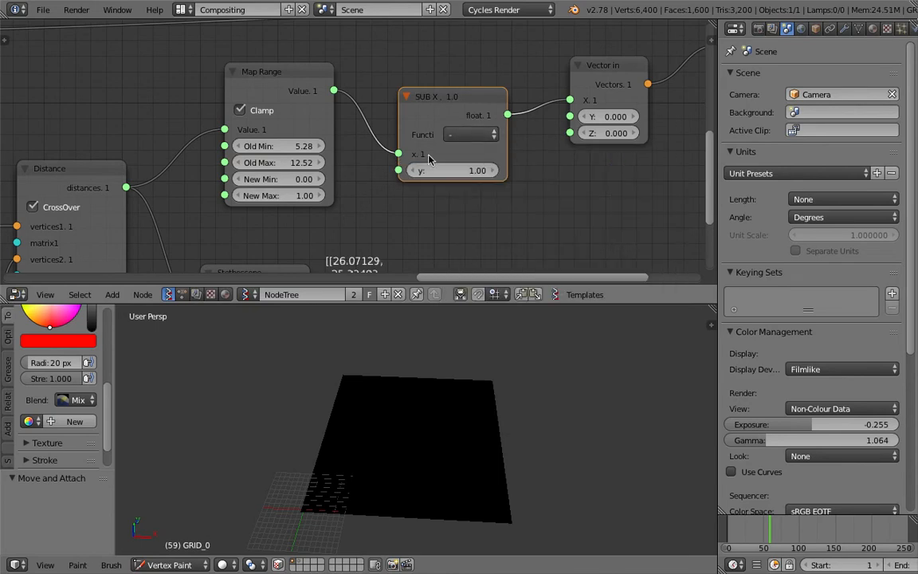
{"action": "left_click_drag", "start_coordinate": [339, 96], "coordinate": [398, 170]}
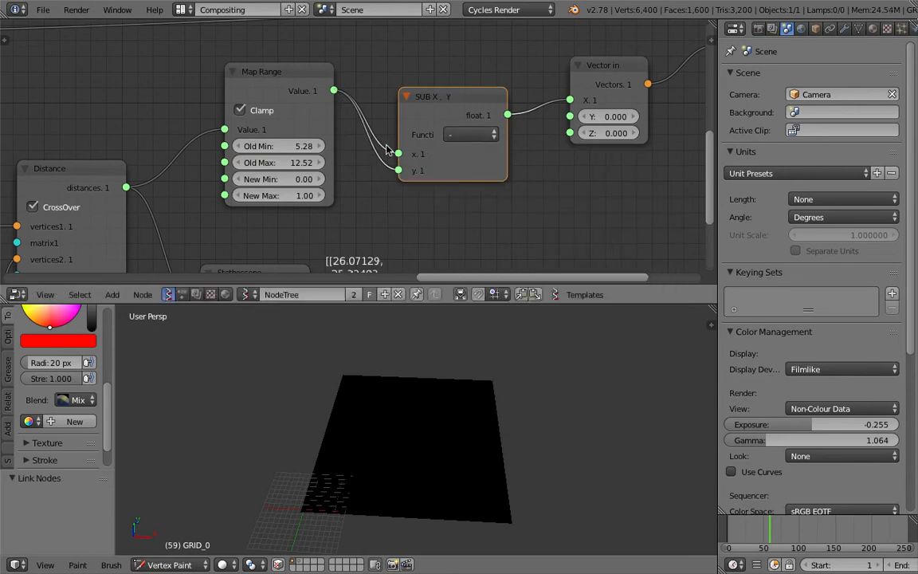
{"action": "right_click_drag", "start_coordinate": [367, 132], "coordinate": [384, 145], "text": "ctrl"}
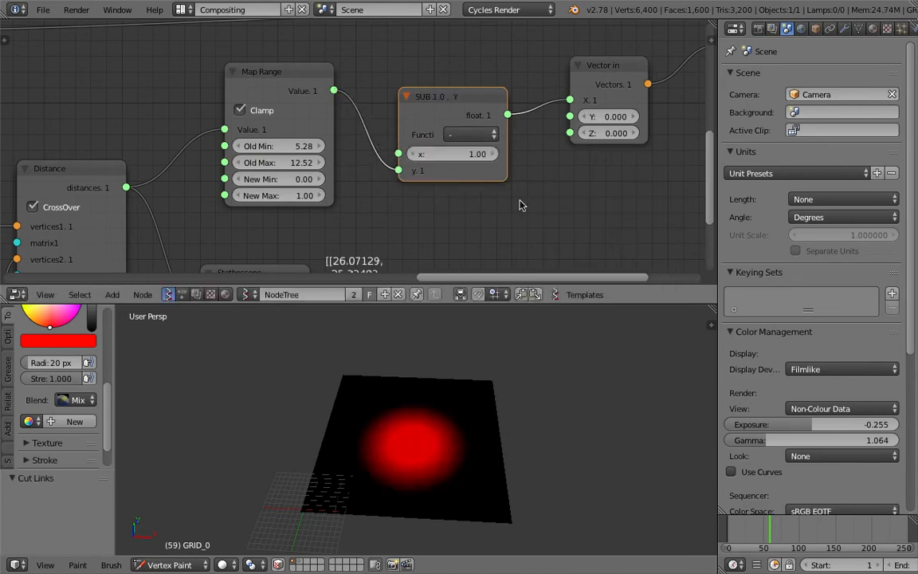
Set Map Range's Old Min to 7.05 and Old Max to 10.24 and save over the file.
{"action": "middle_click_drag", "start_coordinate": [433, 197], "coordinate": [439, 161]}
{"action": "scroll", "coordinate": [374, 155], "scroll_direction": "down", "scroll_amount": 2}
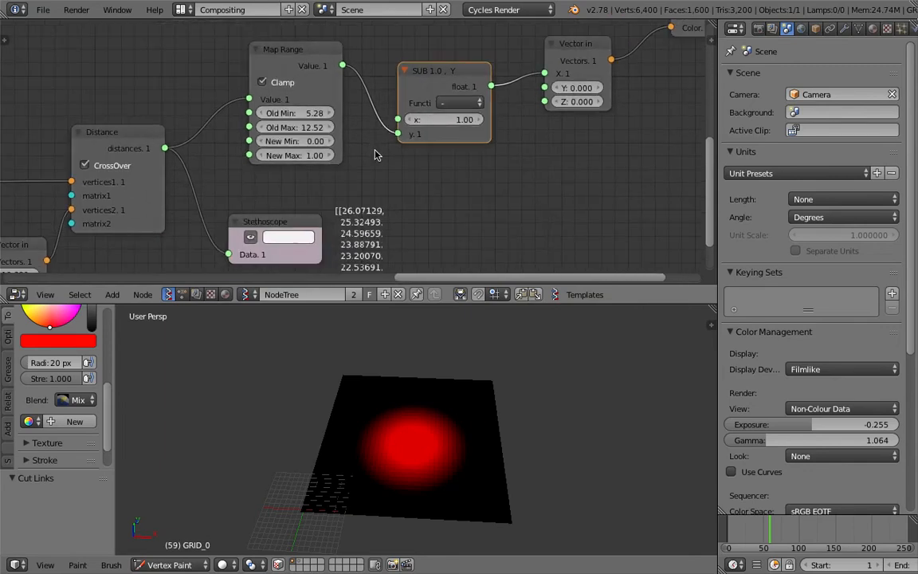
{"action": "middle_click_drag", "start_coordinate": [392, 452], "coordinate": [442, 507]}
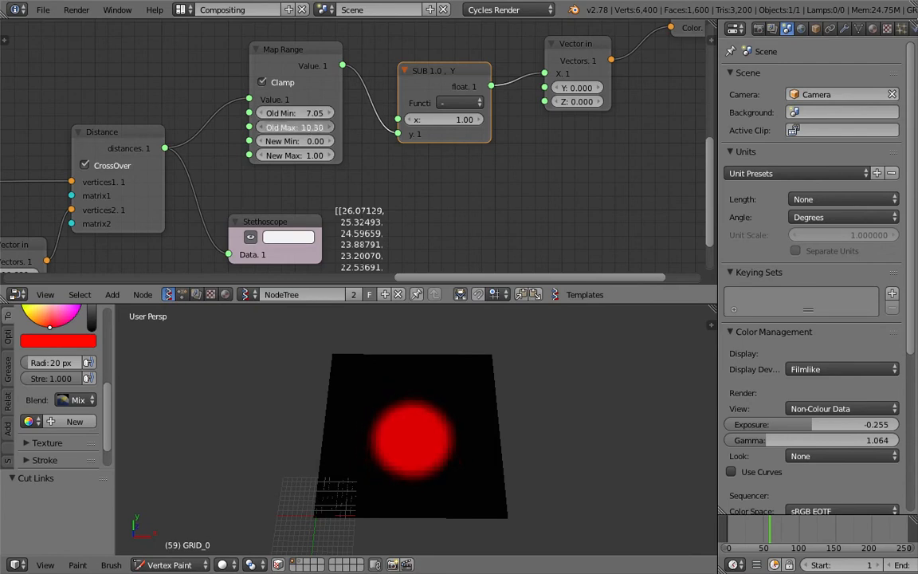
{"action": "mouse_move", "coordinate": [305, 131]}
{"action": "left_mouse_down"}
{"action": "mouse_move", "coordinate": [368, 141]}
{"action": "mouse_move", "coordinate": [309, 142]}
{"action": "left_mouse_up"}
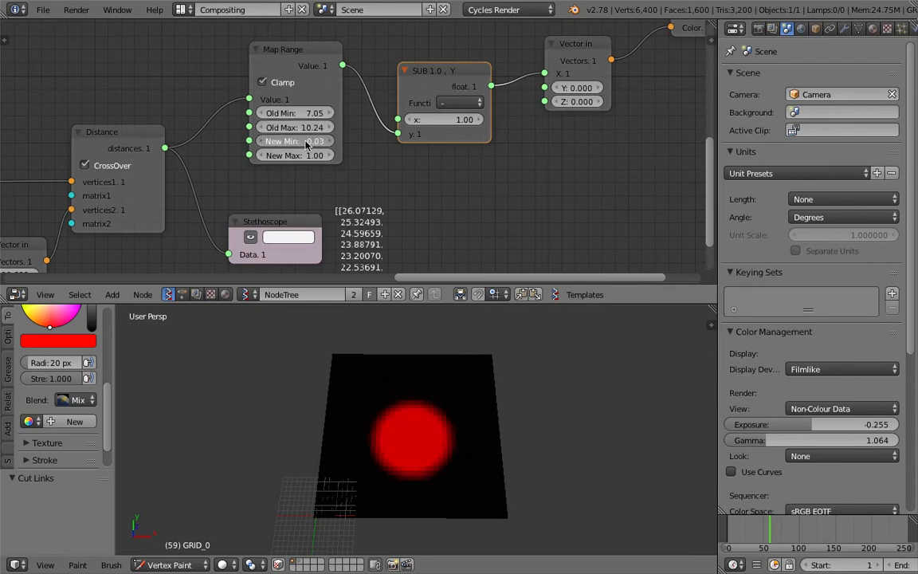
{"action": "key", "text": "Return"}
{"action": "key", "text": "ctrl+s"}
{"action": "left_click", "coordinate": [365, 174]}
{"action": "scroll", "coordinate": [230, 195], "scroll_direction": "down", "scroll_amount": 2}
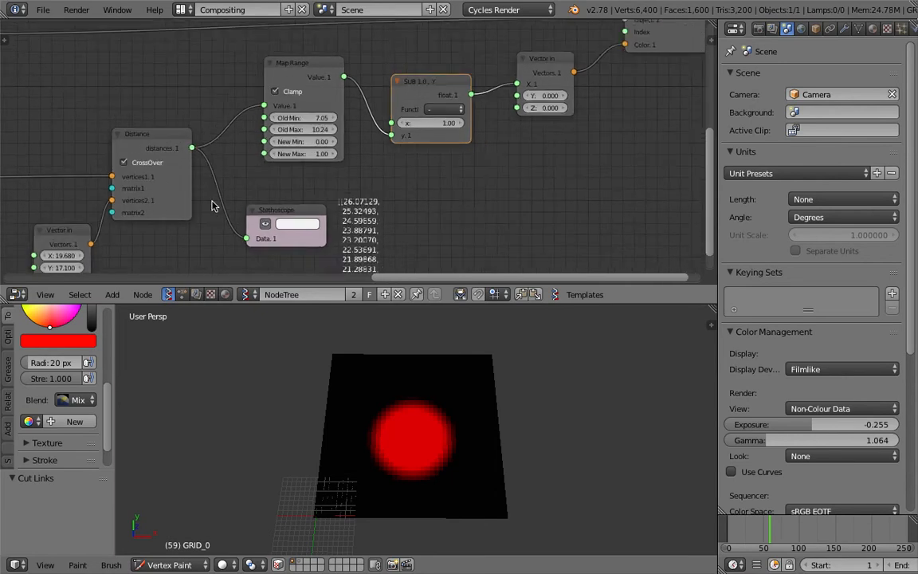
Set the Vector in node feeding Distance to X 20.820 and Y 13.770 and save over sv_colorgrid_distance_001.blend.
{"action": "middle_click_drag", "start_coordinate": [129, 237], "coordinate": [312, 155]}
{"action": "scroll", "coordinate": [312, 155], "scroll_direction": "up", "scroll_amount": 2}
{"action": "left_click_drag", "start_coordinate": [233, 178], "coordinate": [259, 177]}
{"action": "key", "text": "ctrl+s"}
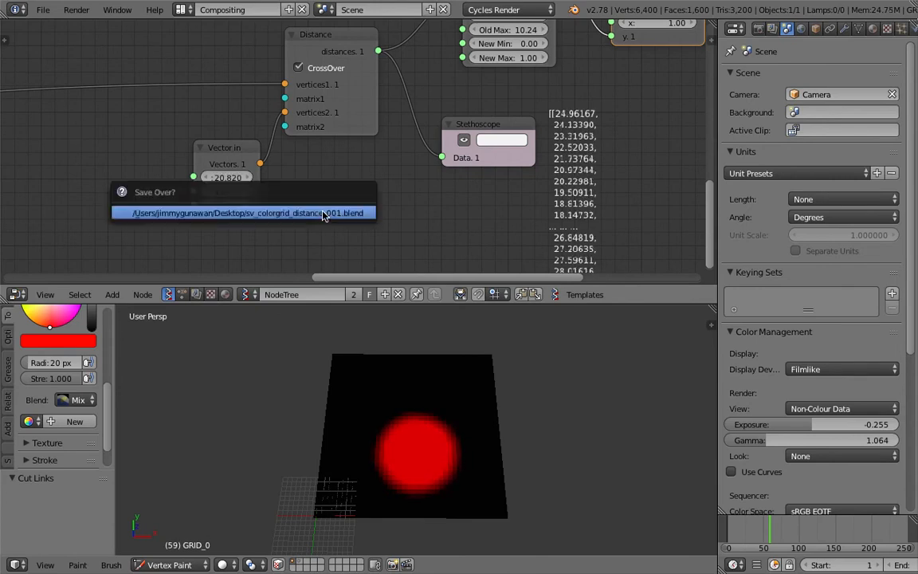
{"action": "left_click", "coordinate": [323, 215]}
Set the Plane node's N Vert X and N Vert Y to 20 and save over the file.
{"action": "middle_click_drag", "start_coordinate": [310, 189], "coordinate": [290, 178]}
{"action": "scroll", "coordinate": [158, 136], "scroll_direction": "up", "scroll_amount": 1}
{"action": "scroll", "coordinate": [193, 180], "scroll_direction": "down", "scroll_amount": 7}
{"action": "middle_click_drag", "start_coordinate": [117, 109], "coordinate": [433, 108]}
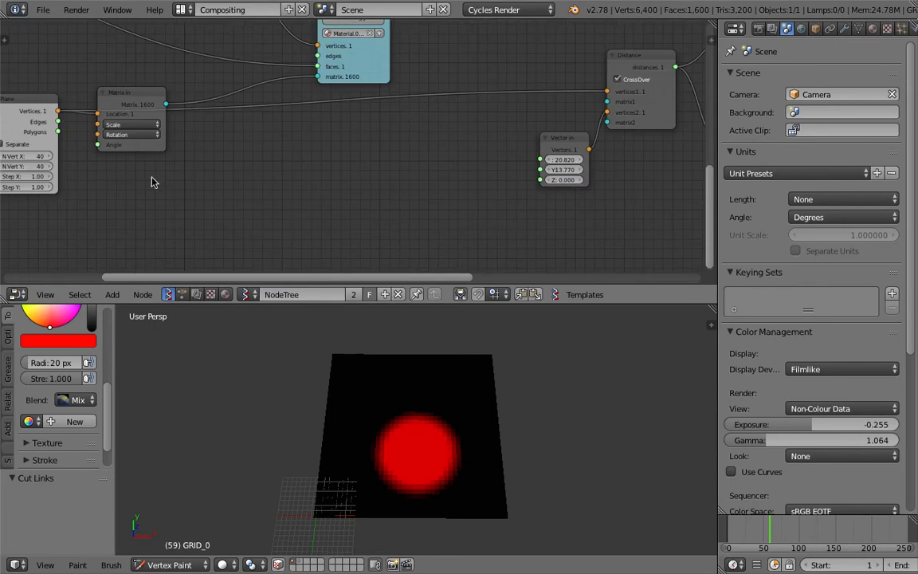
{"action": "middle_click_drag", "start_coordinate": [147, 129], "coordinate": [378, 129]}
{"action": "scroll", "coordinate": [240, 160], "scroll_direction": "up", "scroll_amount": 2}
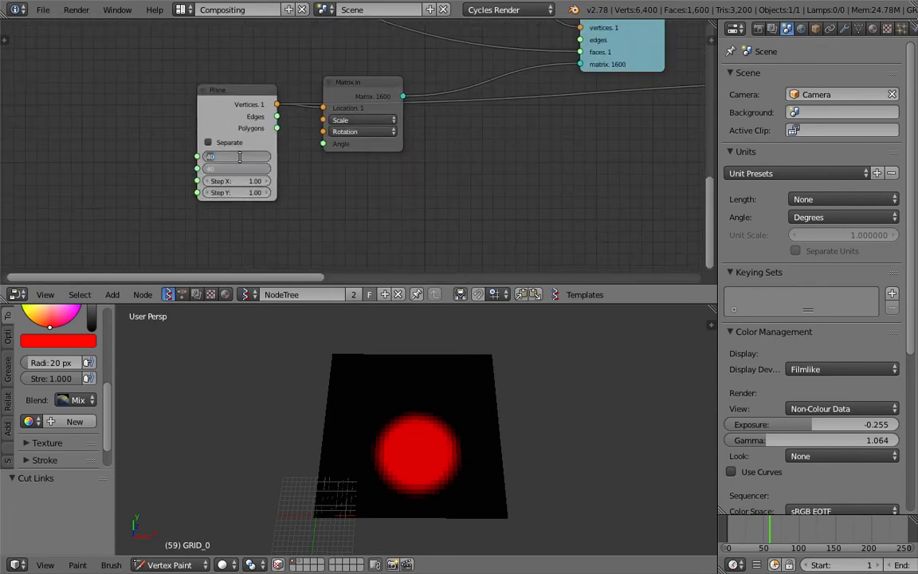
{"action": "key", "text": "ctrl+s"}
{"action": "left_click", "coordinate": [507, 418]}
Lower the X and Y of the vector feeding Distance to bring the circle onto the smaller grid and save over the file.
{"action": "middle_click_drag", "start_coordinate": [569, 139], "coordinate": [196, 141]}
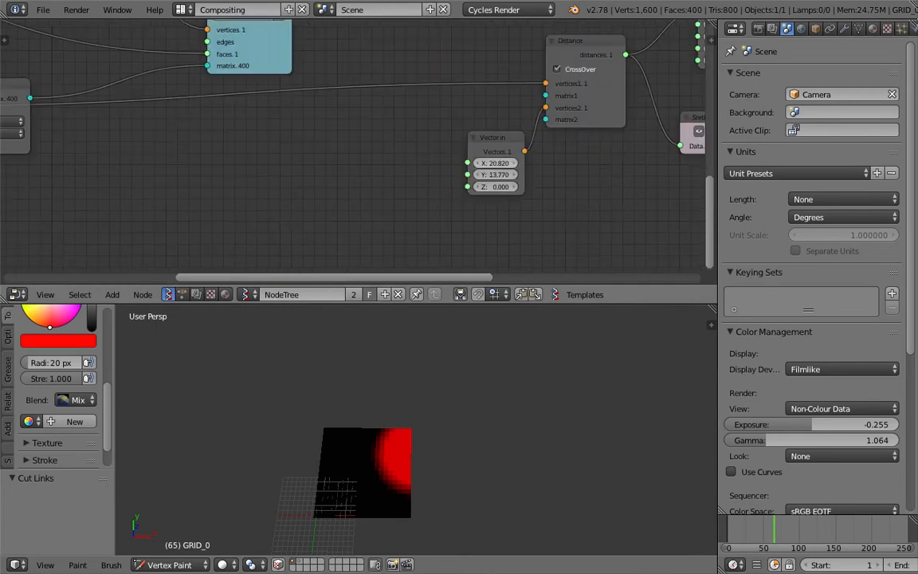
{"action": "mouse_move", "coordinate": [495, 163]}
{"action": "left_mouse_down"}
{"action": "mouse_move", "coordinate": [467, 162]}
{"action": "mouse_move", "coordinate": [481, 162]}
{"action": "left_mouse_up"}
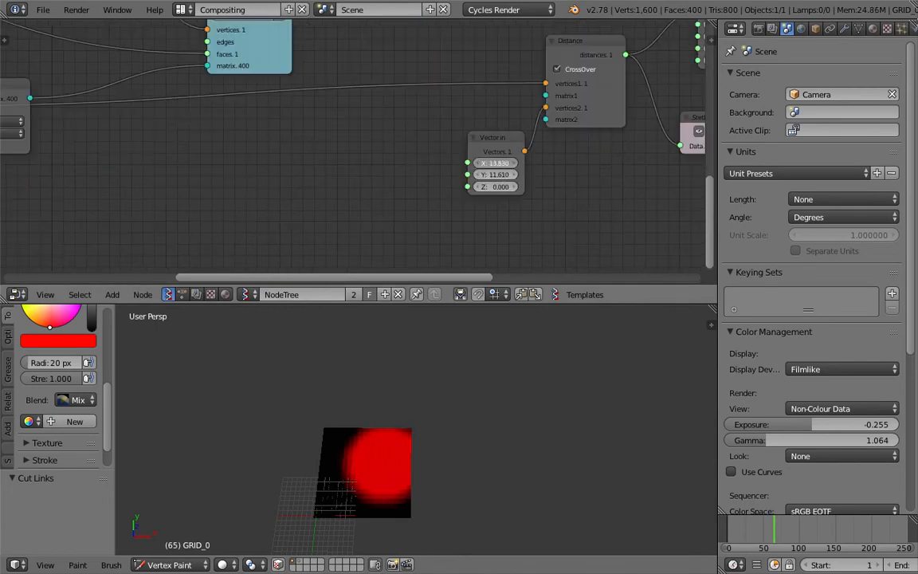
{"action": "middle_click_drag", "start_coordinate": [631, 151], "coordinate": [413, 151]}
{"action": "key", "text": "ctrl+s"}
{"action": "left_click", "coordinate": [413, 151]}
Set Map Range's Old Min to 5.43 and Old Max to 7.00, center the distance vector at X 10.380, Y 9.000, and save.
{"action": "middle_click_drag", "start_coordinate": [421, 74], "coordinate": [383, 137]}
{"action": "scroll", "coordinate": [384, 138], "scroll_direction": "up", "scroll_amount": 3}
{"action": "mouse_move", "coordinate": [507, 78]}
{"action": "left_mouse_down"}
{"action": "mouse_move", "coordinate": [540, 86]}
{"action": "mouse_move", "coordinate": [500, 93]}
{"action": "mouse_move", "coordinate": [494, 78]}
{"action": "left_mouse_up"}
{"action": "middle_click_drag", "start_coordinate": [217, 273], "coordinate": [210, 245]}
{"action": "left_click_drag", "start_coordinate": [213, 226], "coordinate": [196, 241]}
{"action": "key", "text": "ctrl+s"}
{"action": "left_click", "coordinate": [374, 341]}
Spread the nodes from Map Range to the vertex color output further apart.
{"action": "scroll", "coordinate": [374, 340], "scroll_direction": "up", "scroll_amount": 1}
{"action": "middle_click_drag", "start_coordinate": [534, 208], "coordinate": [410, 217]}
{"action": "scroll", "coordinate": [485, 191], "scroll_direction": "down", "scroll_amount": 4}
{"action": "middle_click_drag", "start_coordinate": [491, 185], "coordinate": [471, 197]}
{"action": "middle_click_drag", "start_coordinate": [498, 118], "coordinate": [416, 181]}
{"action": "middle_click_drag", "start_coordinate": [439, 110], "coordinate": [408, 117]}
{"action": "left_click_drag", "start_coordinate": [588, 93], "coordinate": [677, 71]}
{"action": "left_click_drag", "start_coordinate": [491, 109], "coordinate": [559, 93]}
{"action": "left_click_drag", "start_coordinate": [381, 142], "coordinate": [443, 122]}
{"action": "left_click_drag", "start_coordinate": [259, 128], "coordinate": [299, 125]}
{"action": "left_click_drag", "start_coordinate": [449, 119], "coordinate": [472, 111]}
{"action": "left_click_drag", "start_coordinate": [535, 102], "coordinate": [570, 92]}
Move the Map Range and subtraction nodes back from the color vector to leave a gap, saving over the file.
{"action": "middle_click_drag", "start_coordinate": [420, 117], "coordinate": [435, 102]}
{"action": "left_click_drag", "start_coordinate": [261, 236], "coordinate": [252, 244]}
{"action": "key", "text": "ctrl+s"}
{"action": "left_click", "coordinate": [257, 242]}
{"action": "left_click_drag", "start_coordinate": [294, 107], "coordinate": [234, 120]}
{"action": "left_click_drag", "start_coordinate": [470, 92], "coordinate": [398, 109]}
{"action": "key", "text": "ctrl+s"}
{"action": "left_click", "coordinate": [420, 108]}
Add a Math node with the Sine function in the space below the link to the color vector.
{"action": "key", "text": "space"}
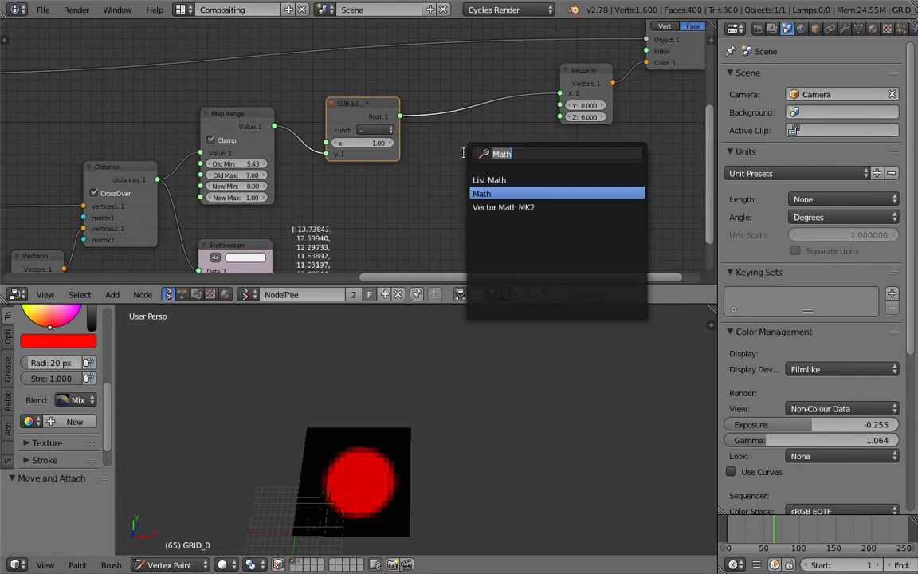
{"action": "type", "text": "math"}
{"action": "key", "text": "Down"}
{"action": "key", "text": "Return"}
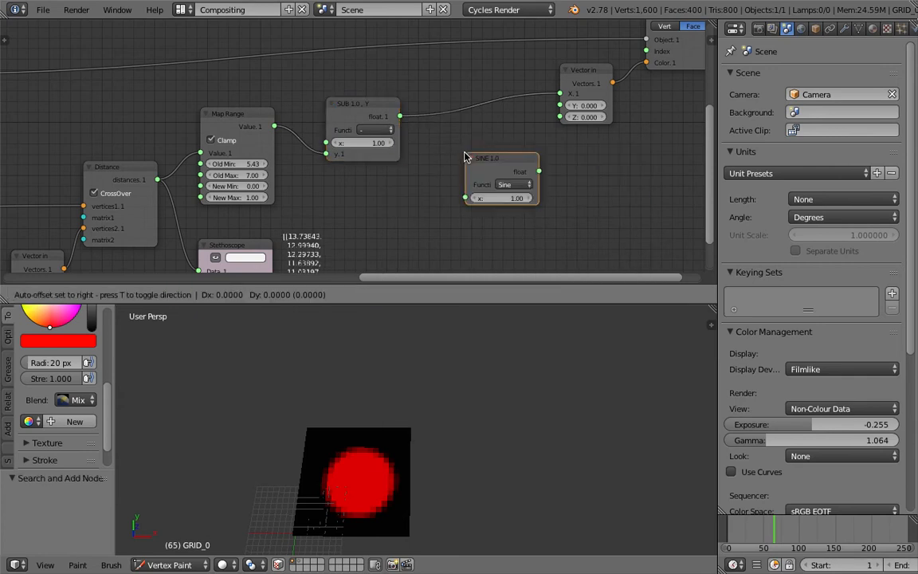
{"action": "left_click", "coordinate": [423, 167]}
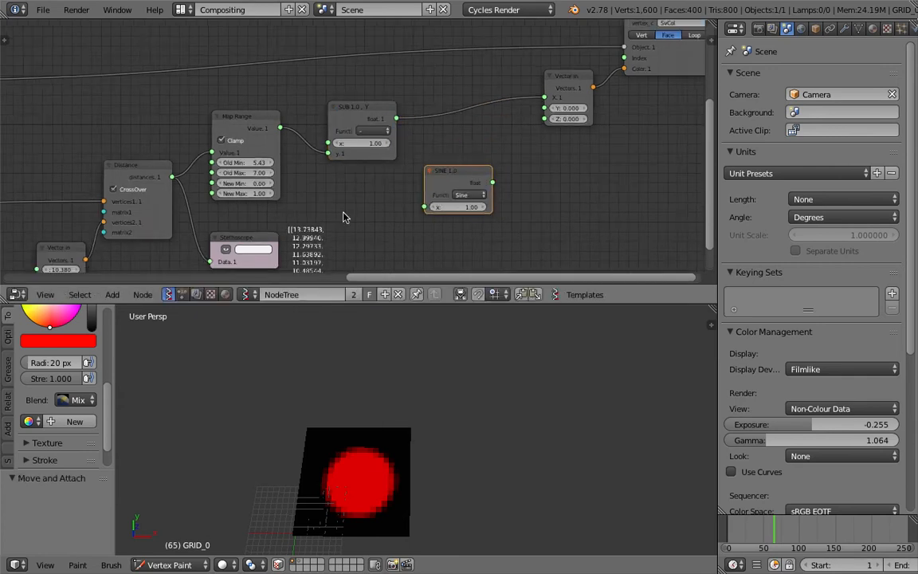
Raise the Z of the vector feeding Distance to 3.990 and save over the file.
{"action": "scroll", "coordinate": [344, 215], "scroll_direction": "down", "scroll_amount": 1}
{"action": "middle_click_drag", "start_coordinate": [344, 216], "coordinate": [439, 169]}
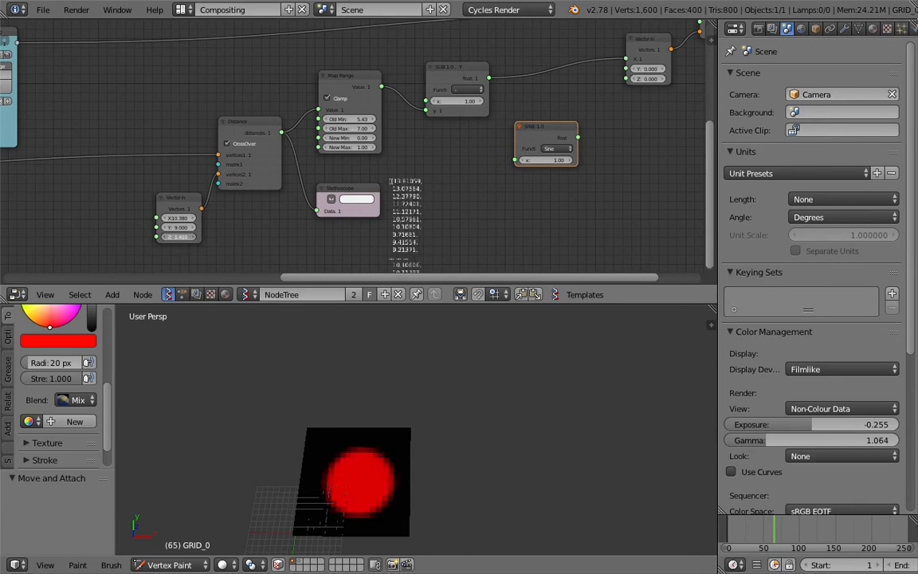
{"action": "left_click_drag", "start_coordinate": [179, 236], "coordinate": [211, 237]}
{"action": "left_click", "coordinate": [185, 205]}
{"action": "middle_click_drag", "start_coordinate": [222, 191], "coordinate": [368, 154]}
{"action": "key", "text": "ctrl+s"}
{"action": "left_click", "coordinate": [356, 156]}
Move the Sine node beneath the grid's object output node and shift the Matrix in node upward, saving over the file.
{"action": "left_click_drag", "start_coordinate": [692, 89], "coordinate": [126, 188]}
{"action": "key", "text": "ctrl+s"}
{"action": "middle_click_drag", "start_coordinate": [162, 181], "coordinate": [338, 185]}
{"action": "left_click", "coordinate": [270, 175]}
{"action": "scroll", "coordinate": [324, 180], "scroll_direction": "up", "scroll_amount": 1}
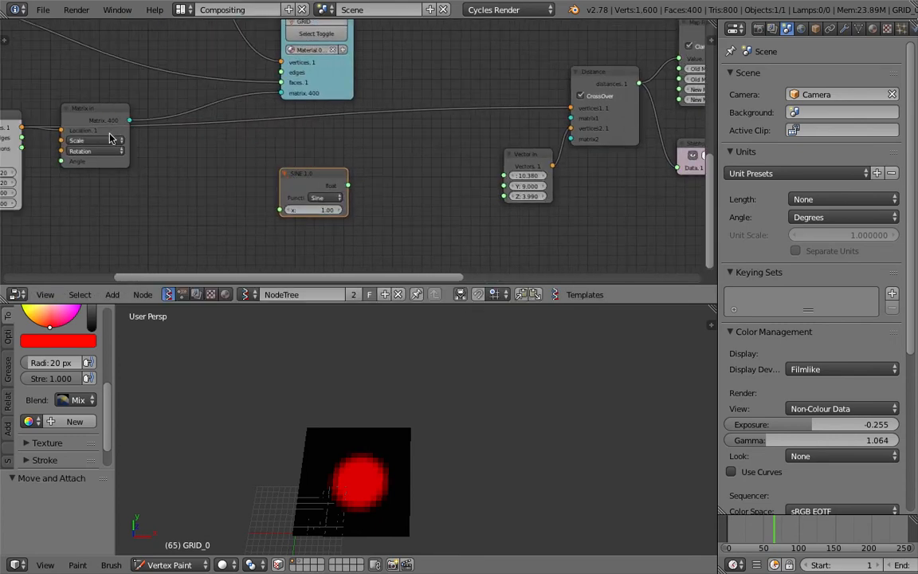
{"action": "left_click_drag", "start_coordinate": [90, 120], "coordinate": [80, 84]}
{"action": "scroll", "coordinate": [263, 185], "scroll_direction": "up", "scroll_amount": 1}
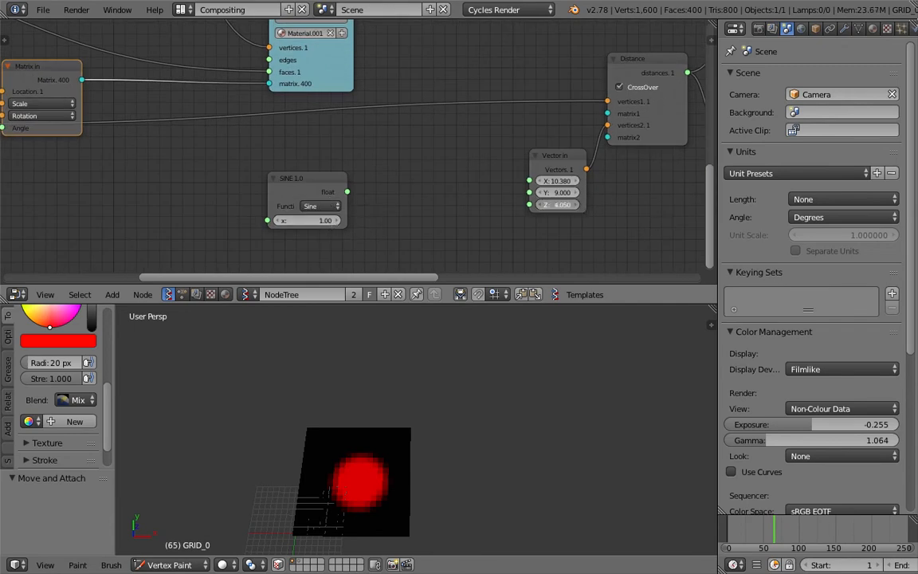
Set the Z of the vector feeding Distance to 0 and move the Sine node below the Distance node.
{"action": "left_click_drag", "start_coordinate": [560, 204], "coordinate": [479, 204]}
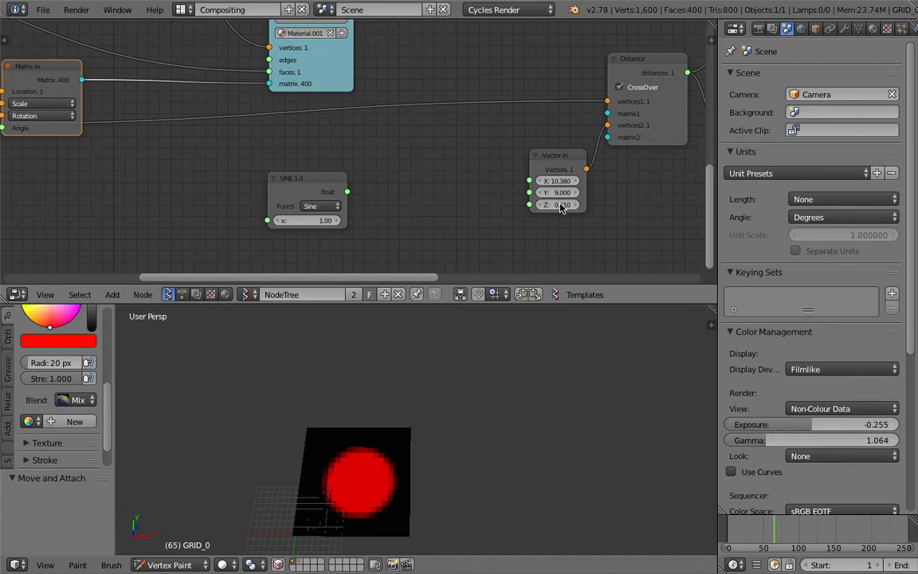
{"action": "key", "text": "Return"}
{"action": "middle_click_drag", "start_coordinate": [614, 216], "coordinate": [445, 205]}
{"action": "mouse_move", "coordinate": [403, 193]}
{"action": "left_mouse_down"}
{"action": "mouse_move", "coordinate": [483, 194]}
{"action": "mouse_move", "coordinate": [422, 194]}
{"action": "left_mouse_up"}
{"action": "type", "text": "0"}
{"action": "key", "text": "Return"}
{"action": "left_click_drag", "start_coordinate": [166, 176], "coordinate": [491, 222]}
{"action": "left_click", "coordinate": [386, 147]}
{"action": "scroll", "coordinate": [277, 163], "scroll_direction": "up", "scroll_amount": 1}
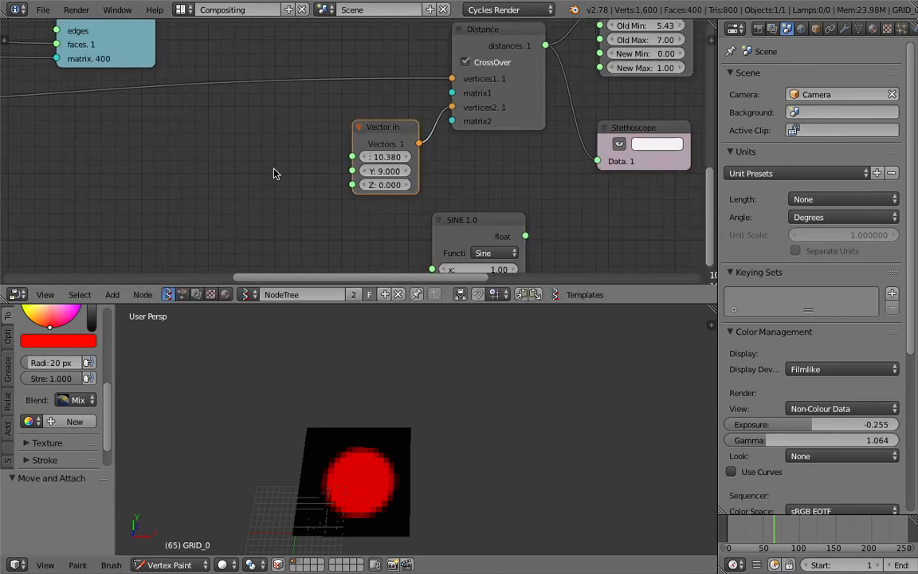
Add a Random Num Gen node beside the vector feeding Distance.
{"action": "key", "text": "shift+a"}
{"action": "left_click", "coordinate": [256, 180]}
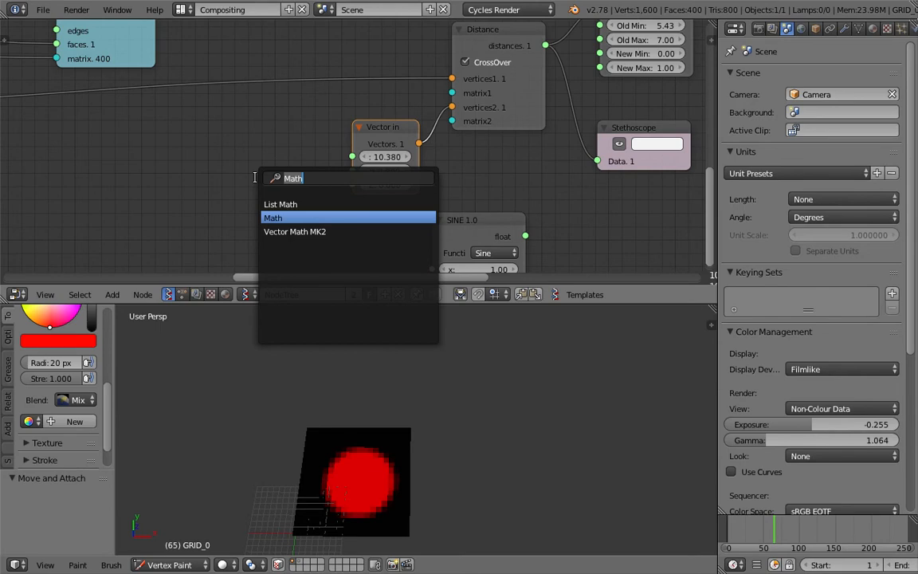
{"action": "type", "text": "range"}
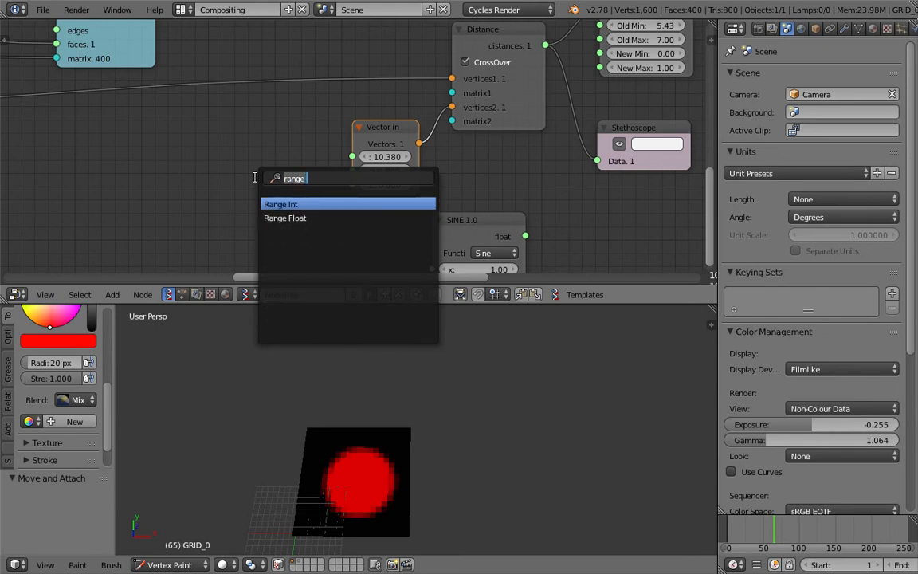
{"action": "type", "text": "random"}
{"action": "key", "text": "Down"}
{"action": "key", "text": "Down"}
{"action": "key", "text": "Down"}
{"action": "key", "text": "Return"}
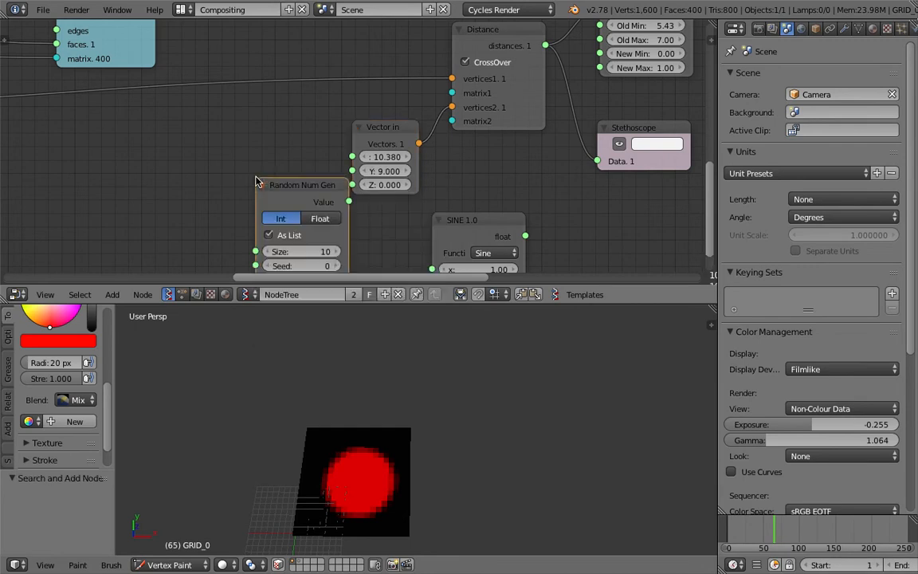
Move the Random Num Gen node clear of the vector, switch it to Float and save over the file.
{"action": "left_click_drag", "start_coordinate": [248, 180], "coordinate": [232, 162]}
{"action": "left_click", "coordinate": [233, 163]}
{"action": "key", "text": "ctrl+s"}
{"action": "left_click", "coordinate": [239, 189]}
{"action": "middle_click_drag", "start_coordinate": [240, 190], "coordinate": [242, 169]}
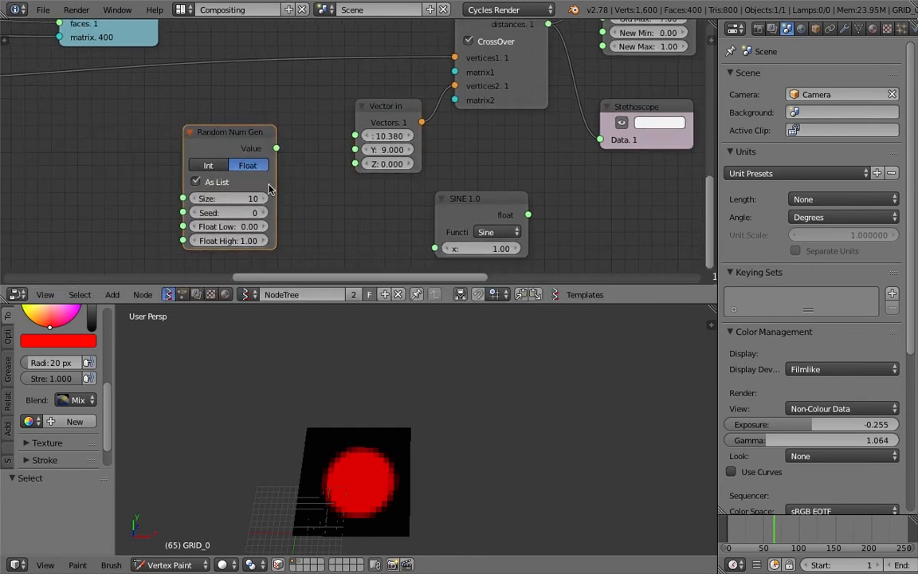
Try driving the distance vector's Z with the random values at Seed 58, delete the Random Num Gen node and save.
{"action": "left_click_drag", "start_coordinate": [276, 152], "coordinate": [355, 163]}
{"action": "mouse_move", "coordinate": [240, 212]}
{"action": "left_mouse_down"}
{"action": "mouse_move", "coordinate": [267, 212]}
{"action": "mouse_move", "coordinate": [246, 213]}
{"action": "left_mouse_up"}
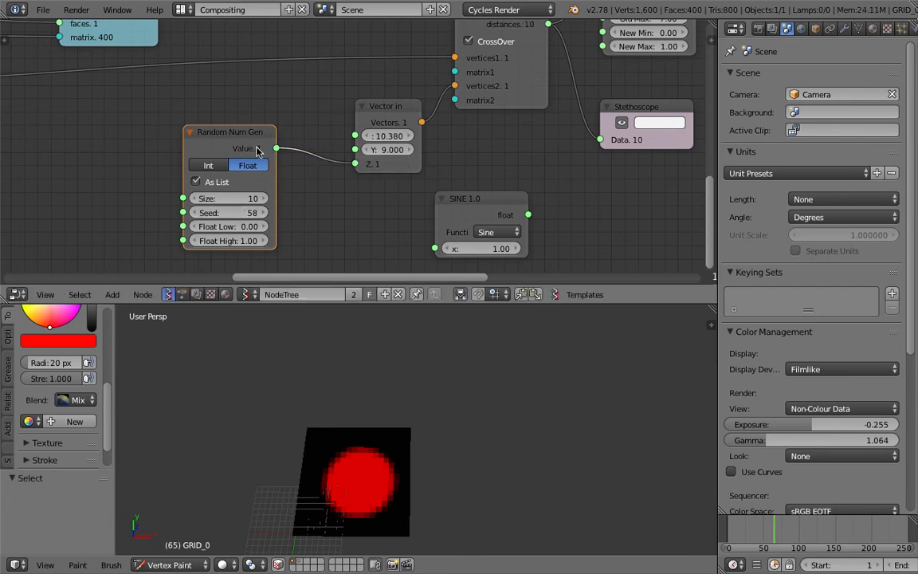
{"action": "key", "text": "x"}
{"action": "middle_click_drag", "start_coordinate": [454, 169], "coordinate": [194, 168]}
{"action": "key", "text": "ctrl+s"}
{"action": "left_click", "coordinate": [432, 172]}
Move the Sine node after the subtraction node and connect it between the subtraction output and the color vector's X.
{"action": "scroll", "coordinate": [239, 209], "scroll_direction": "down", "scroll_amount": 2}
{"action": "left_click_drag", "start_coordinate": [252, 212], "coordinate": [582, 107]}
{"action": "middle_click_drag", "start_coordinate": [582, 107], "coordinate": [392, 178]}
{"action": "key", "text": "ctrl+s"}
{"action": "left_click_drag", "start_coordinate": [370, 57], "coordinate": [337, 57]}
{"action": "left_click", "coordinate": [394, 52]}
{"action": "left_click_drag", "start_coordinate": [407, 64], "coordinate": [390, 217]}
{"action": "left_click_drag", "start_coordinate": [470, 189], "coordinate": [591, 40]}
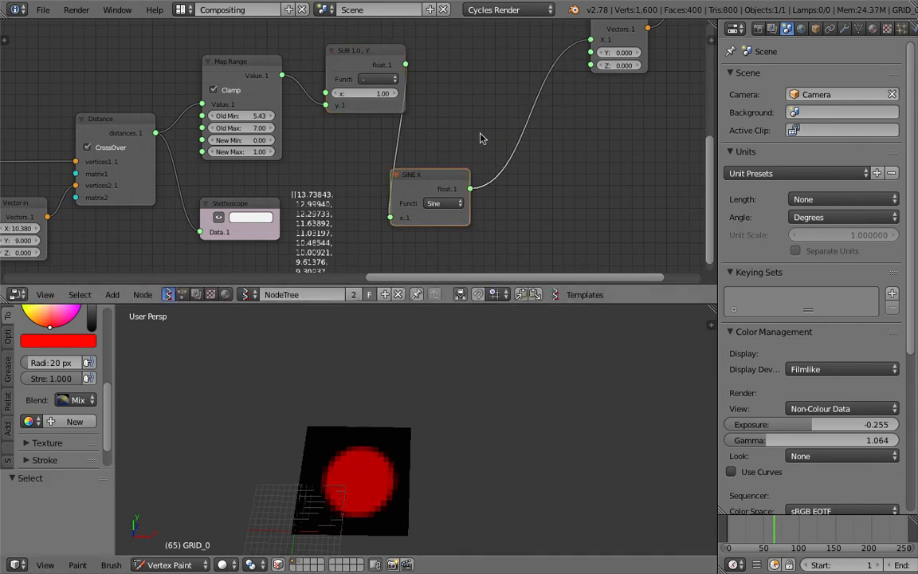
Add another Math node and insert it on the link between Sine and the color vector's X.
{"action": "middle_click_drag", "start_coordinate": [446, 262], "coordinate": [398, 194]}
{"action": "key", "text": "space"}
{"action": "type", "text": "math"}
{"action": "key", "text": "Return"}
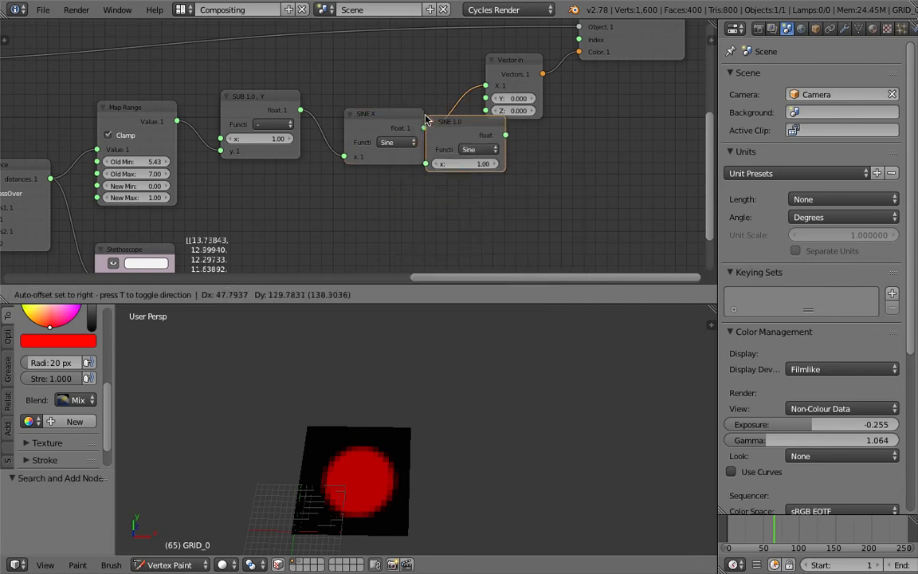
{"action": "left_click", "coordinate": [523, 152]}
Try Arcsine on the new Math node, then set it to multiplication (*) with y at 5.59.
{"action": "left_click", "coordinate": [526, 150]}
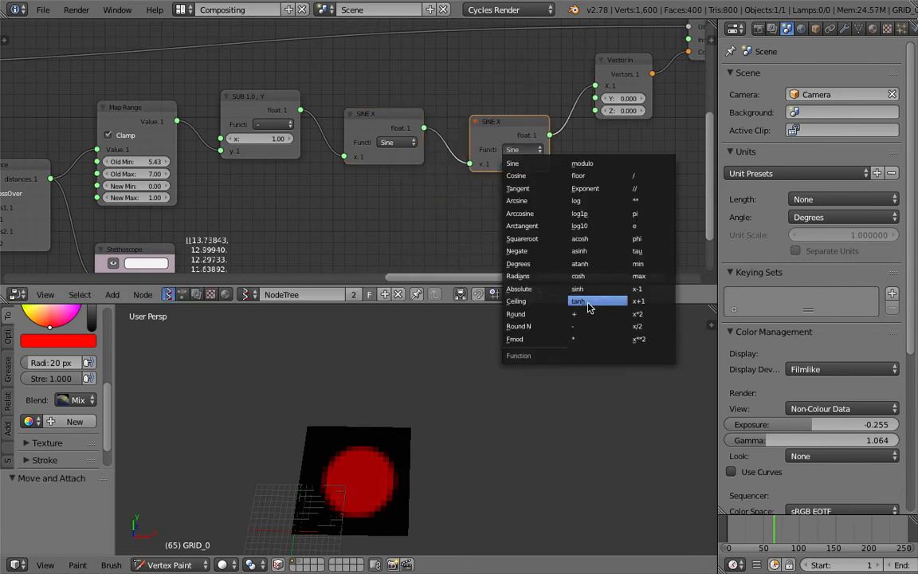
{"action": "left_click", "coordinate": [516, 201]}
{"action": "left_click", "coordinate": [514, 150]}
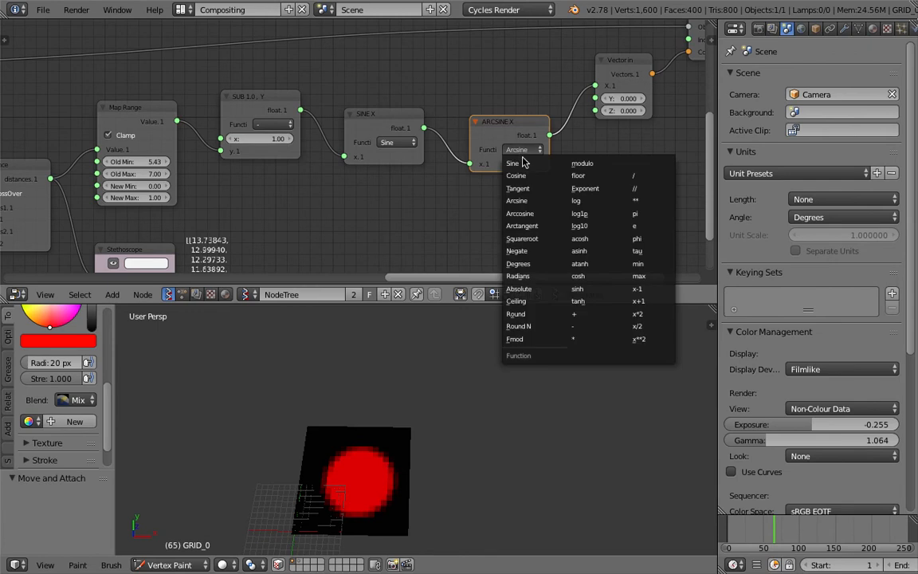
{"action": "left_click", "coordinate": [530, 301]}
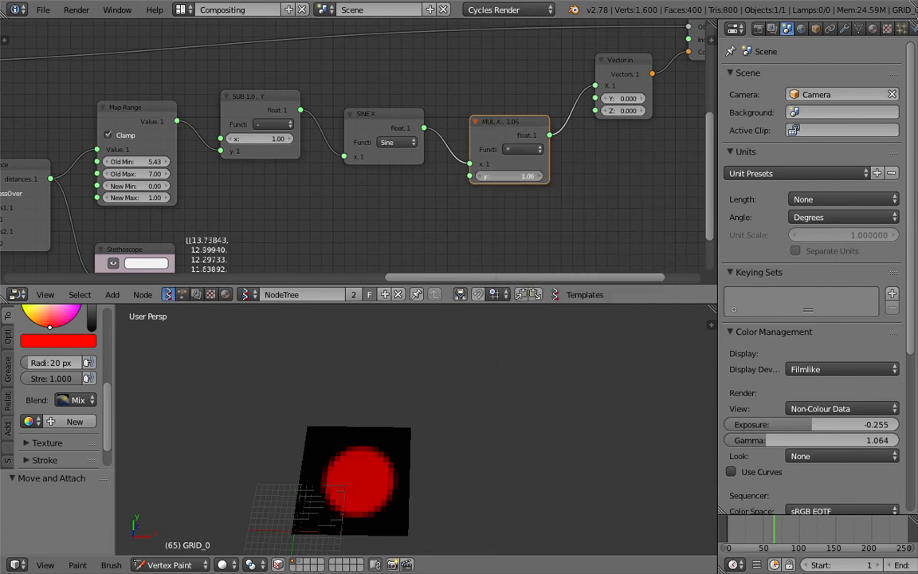
{"action": "left_click_drag", "start_coordinate": [510, 175], "coordinate": [550, 176]}
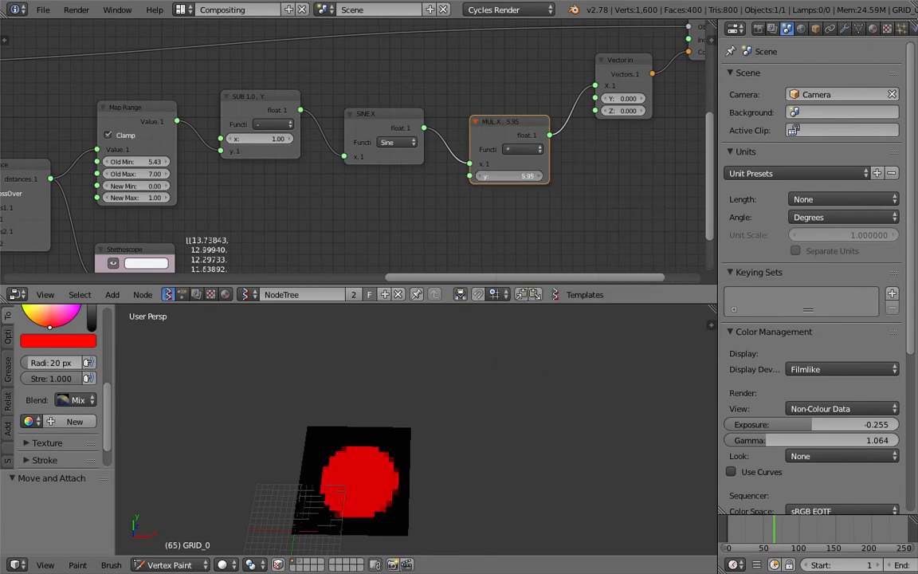
Duplicate the multiplication node onto the link between the subtraction and Sine nodes and raise its y value.
{"action": "key", "text": "shift+d"}
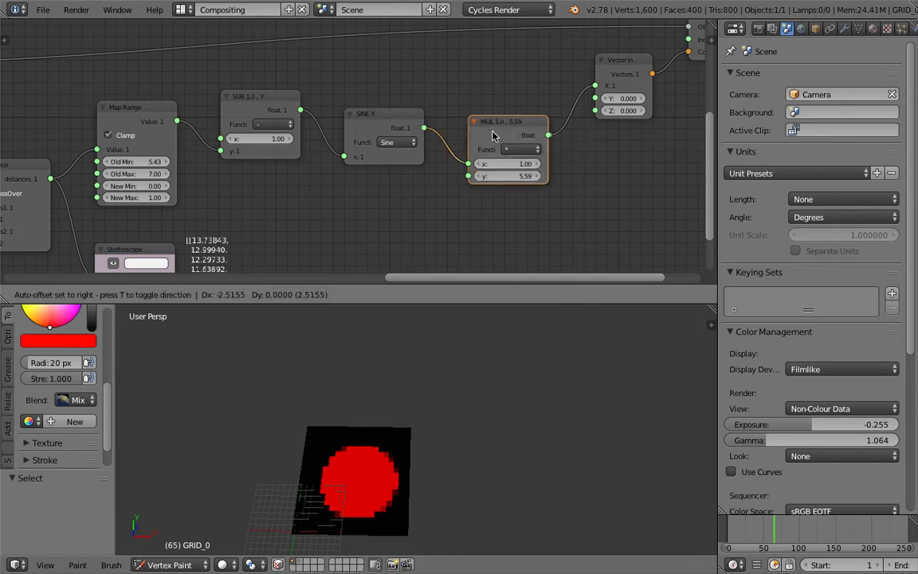
{"action": "left_click", "coordinate": [356, 151]}
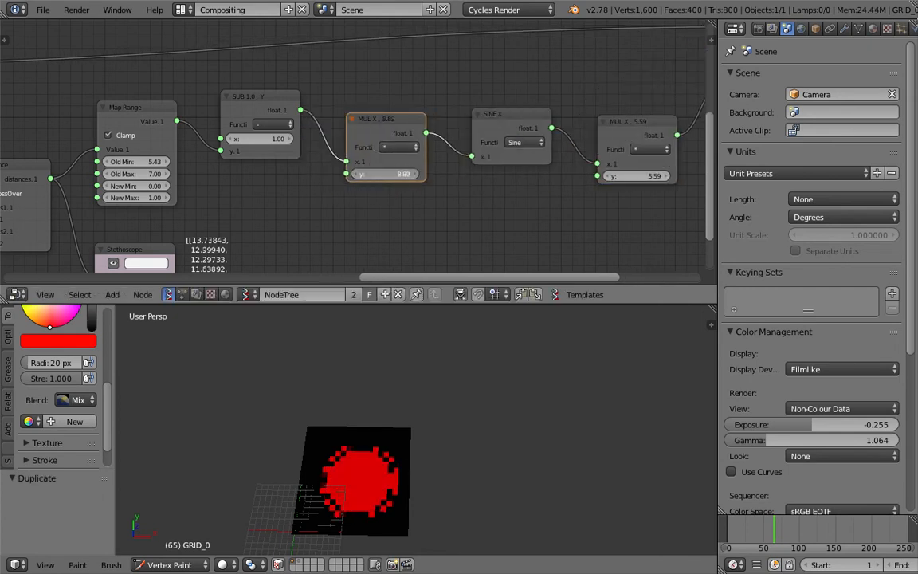
{"action": "mouse_move", "coordinate": [386, 173]}
{"action": "left_mouse_down"}
{"action": "mouse_move", "coordinate": [430, 173]}
{"action": "mouse_move", "coordinate": [397, 174]}
{"action": "left_mouse_up"}
Set the multiplier before Sine to 4.39 and the one after Sine to 17.74, and save over the file.
{"action": "scroll", "coordinate": [446, 377], "scroll_direction": "up", "scroll_amount": 2}
{"action": "scroll", "coordinate": [447, 377], "scroll_direction": "up", "scroll_amount": 2}
{"action": "middle_click_drag", "start_coordinate": [380, 416], "coordinate": [477, 346], "text": "shift"}
{"action": "key", "text": "ctrl+s"}
{"action": "left_click", "coordinate": [484, 375]}
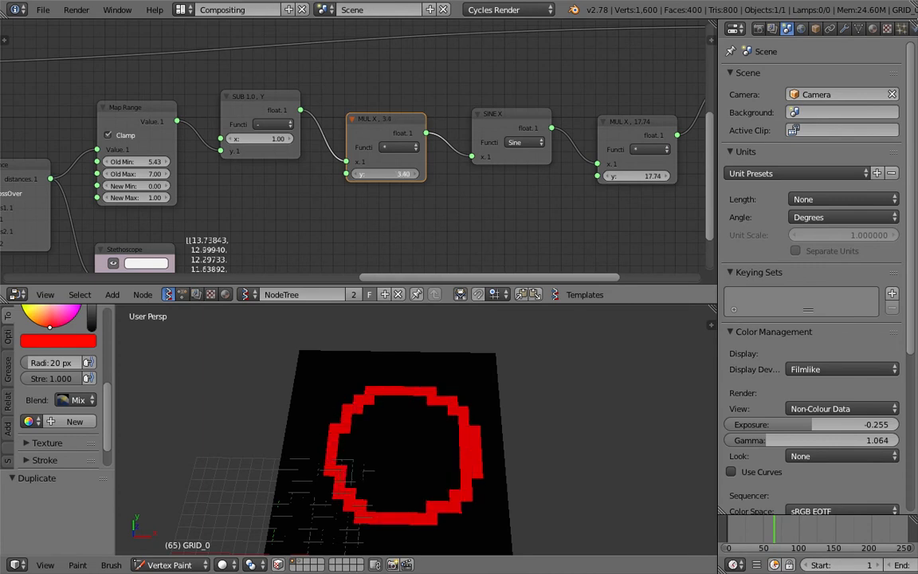
{"action": "scroll", "coordinate": [390, 183], "scroll_direction": "down", "scroll_amount": 2}
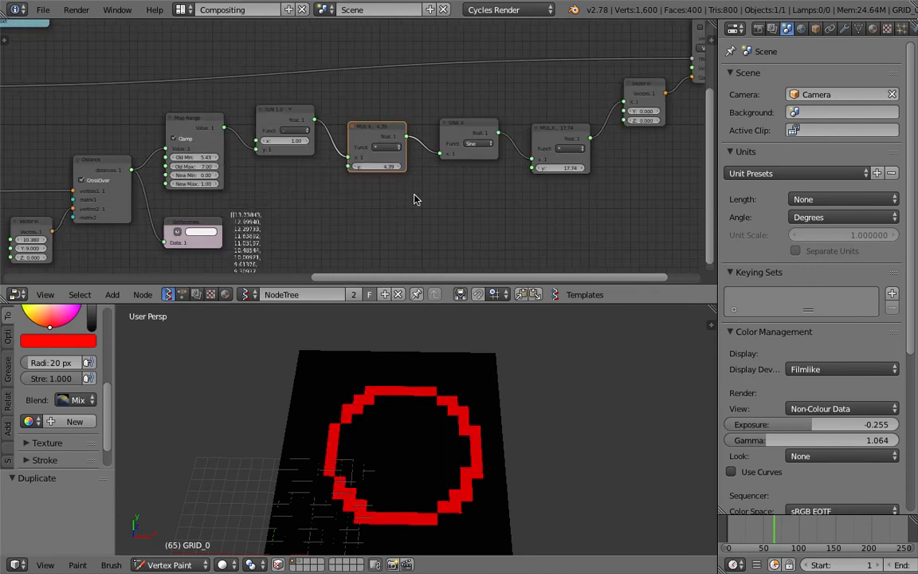
Change the multiplication node after Sine to modulo and set its y value to 0.3.
{"action": "left_click", "coordinate": [466, 125]}
{"action": "scroll", "coordinate": [685, 108], "scroll_direction": "up", "scroll_amount": 1}
{"action": "left_click", "coordinate": [544, 161]}
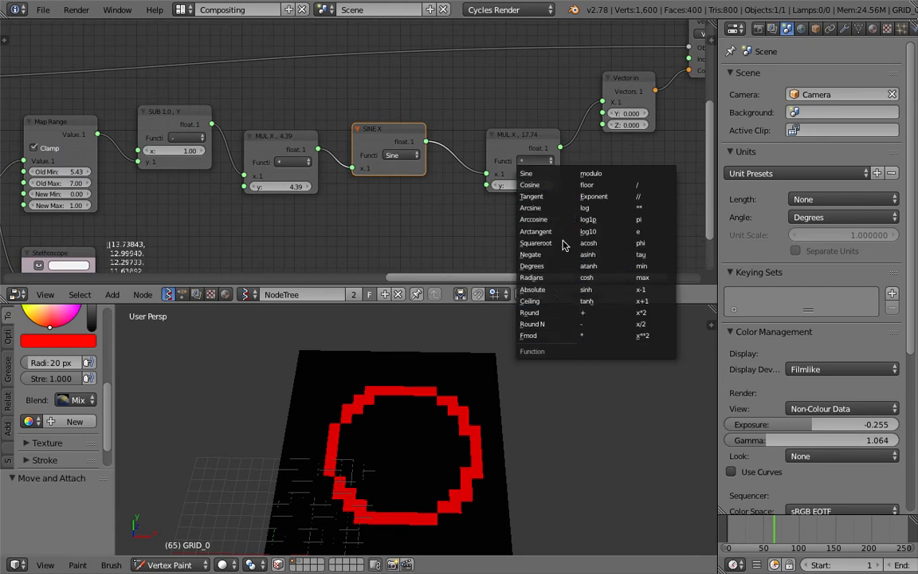
{"action": "left_click", "coordinate": [601, 172]}
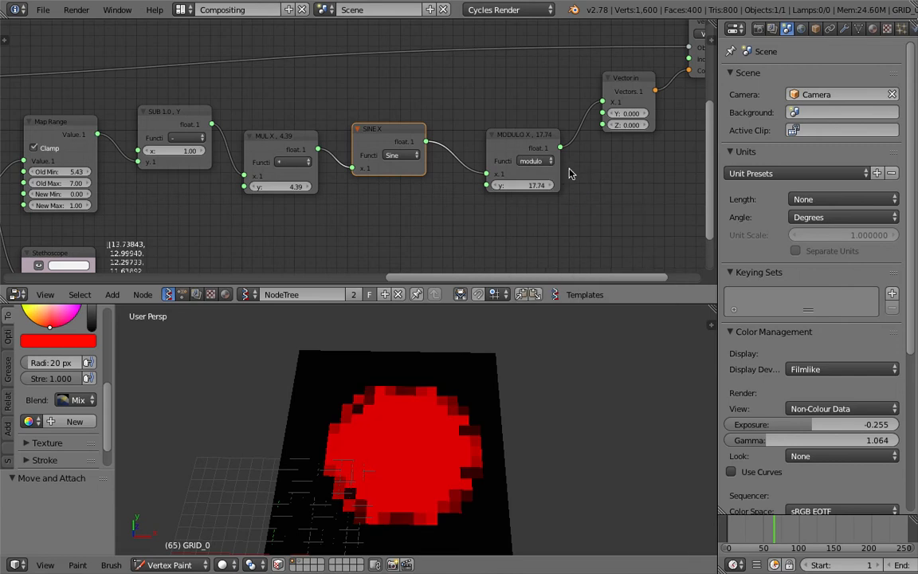
{"action": "left_click_drag", "start_coordinate": [523, 185], "coordinate": [434, 185]}
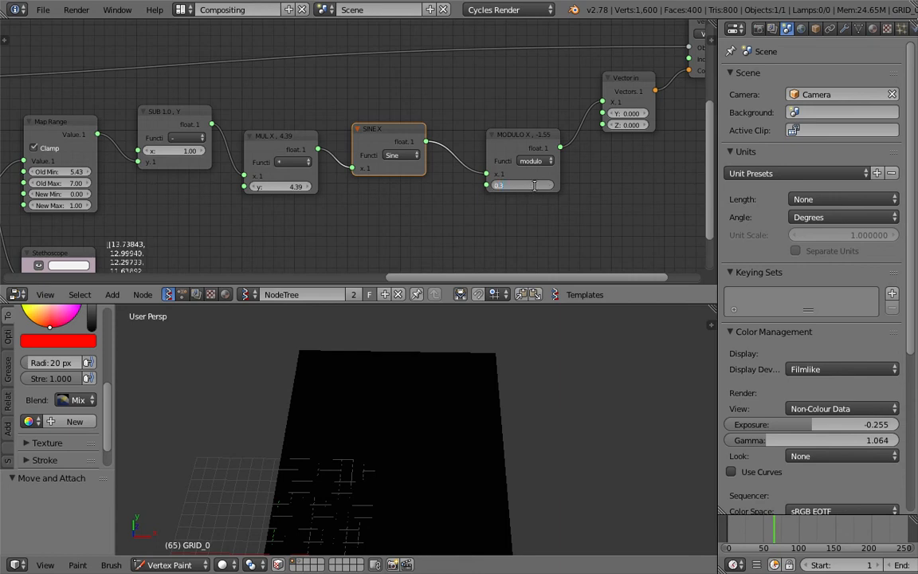
{"action": "type", "text": ".3"}
{"action": "key", "text": "Return"}
{"action": "middle_click_drag", "start_coordinate": [542, 210], "coordinate": [454, 219]}
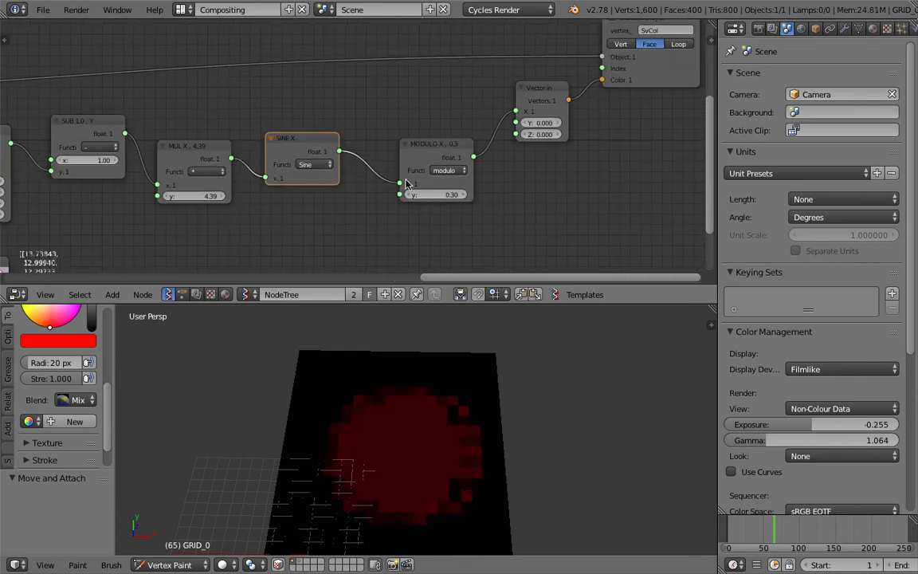
Raise the modulo node's y value to 0.96 and save over the file.
{"action": "left_click_drag", "start_coordinate": [444, 196], "coordinate": [516, 196]}
{"action": "key", "text": "ctrl+s"}
{"action": "left_click", "coordinate": [444, 196]}
Set the vertex counts along X and Y of the Plane node feeding the matrix locations to 40.
{"action": "middle_click_drag", "start_coordinate": [293, 185], "coordinate": [364, 161]}
{"action": "scroll", "coordinate": [224, 167], "scroll_direction": "down", "scroll_amount": 1}
{"action": "middle_click_drag", "start_coordinate": [184, 164], "coordinate": [379, 158]}
{"action": "scroll", "coordinate": [185, 166], "scroll_direction": "down", "scroll_amount": 5}
{"action": "scroll", "coordinate": [320, 186], "scroll_direction": "up", "scroll_amount": 3}
{"action": "middle_click_drag", "start_coordinate": [184, 209], "coordinate": [442, 200]}
{"action": "scroll", "coordinate": [398, 197], "scroll_direction": "up", "scroll_amount": 3}
{"action": "left_click", "coordinate": [330, 218]}
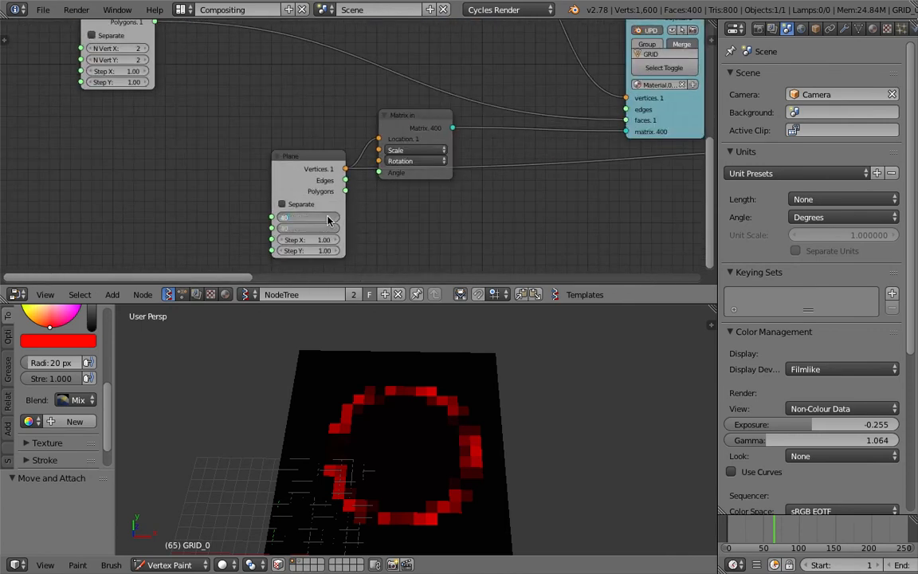
{"action": "key", "text": "Return"}
Move the reference point of the Distance node by setting its Vector in to X 20.4 and Y 17.22.
{"action": "scroll", "coordinate": [494, 220], "scroll_direction": "down", "scroll_amount": 3}
{"action": "middle_click_drag", "start_coordinate": [517, 248], "coordinate": [240, 237]}
{"action": "scroll", "coordinate": [467, 391], "scroll_direction": "down", "scroll_amount": 2}
{"action": "middle_click_drag", "start_coordinate": [513, 218], "coordinate": [309, 209]}
{"action": "scroll", "coordinate": [319, 203], "scroll_direction": "up", "scroll_amount": 3}
{"action": "left_click_drag", "start_coordinate": [310, 182], "coordinate": [370, 193]}
Turn off Clamp on the Map Range node, comparing both states, and save over the file.
{"action": "middle_click_drag", "start_coordinate": [504, 58], "coordinate": [304, 76]}
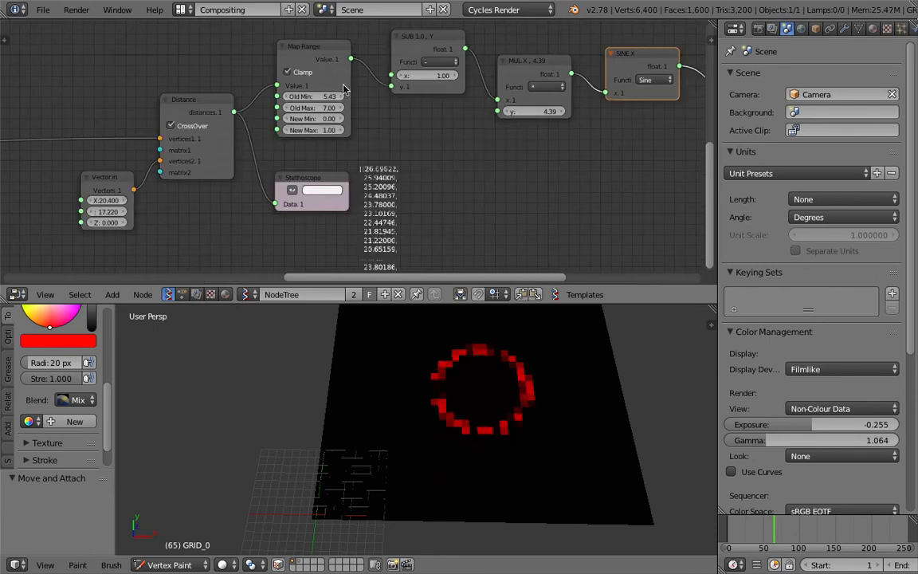
{"action": "left_click", "coordinate": [304, 75]}
{"action": "left_click", "coordinate": [304, 76]}
{"action": "left_click", "coordinate": [304, 76]}
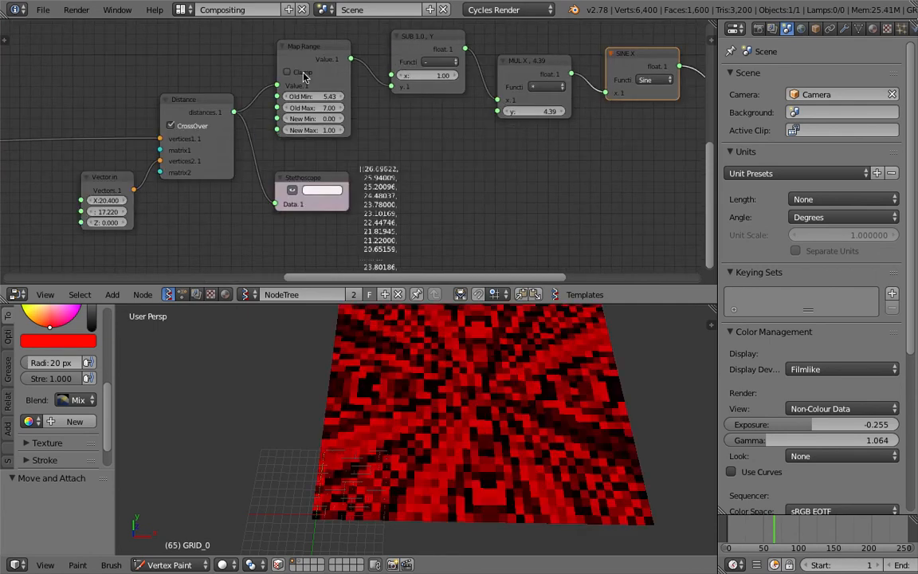
{"action": "left_click", "coordinate": [305, 75]}
{"action": "left_click", "coordinate": [306, 76]}
{"action": "left_click", "coordinate": [306, 76]}
{"action": "left_click", "coordinate": [305, 76]}
{"action": "key", "text": "ctrl+s"}
{"action": "left_click", "coordinate": [307, 77]}
Set Map Range's Old Min to 0.03 and Old Max to 16.78, and the multiplier before Sine to 4.87.
{"action": "left_click_drag", "start_coordinate": [323, 96], "coordinate": [325, 96]}
{"action": "mouse_move", "coordinate": [323, 108]}
{"action": "left_mouse_down"}
{"action": "mouse_move", "coordinate": [438, 108]}
{"action": "mouse_move", "coordinate": [275, 96]}
{"action": "mouse_move", "coordinate": [340, 108]}
{"action": "mouse_move", "coordinate": [311, 98]}
{"action": "left_mouse_up"}
{"action": "middle_click_drag", "start_coordinate": [360, 110], "coordinate": [309, 132]}
{"action": "middle_click_drag", "start_coordinate": [421, 138], "coordinate": [397, 139]}
{"action": "left_click_drag", "start_coordinate": [249, 120], "coordinate": [224, 120]}
{"action": "mouse_move", "coordinate": [459, 135]}
{"action": "left_mouse_down"}
{"action": "mouse_move", "coordinate": [506, 134]}
{"action": "mouse_move", "coordinate": [462, 134]}
{"action": "left_mouse_up"}
{"action": "middle_click_drag", "start_coordinate": [462, 135], "coordinate": [379, 142]}
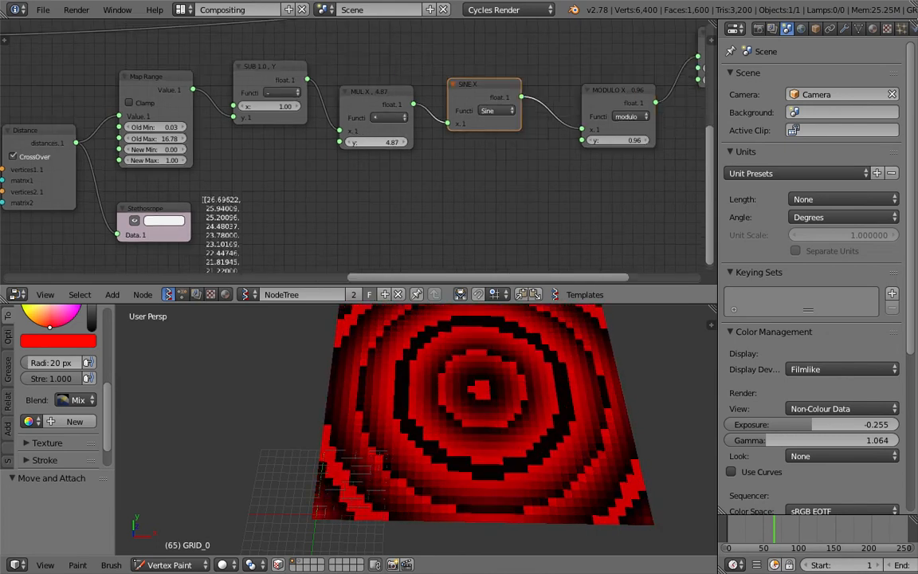
Try y values of 3 and 1 on the modulo node, then set it to 0.76.
{"action": "left_click", "coordinate": [489, 163]}
{"action": "middle_click_drag", "start_coordinate": [496, 164], "coordinate": [362, 187]}
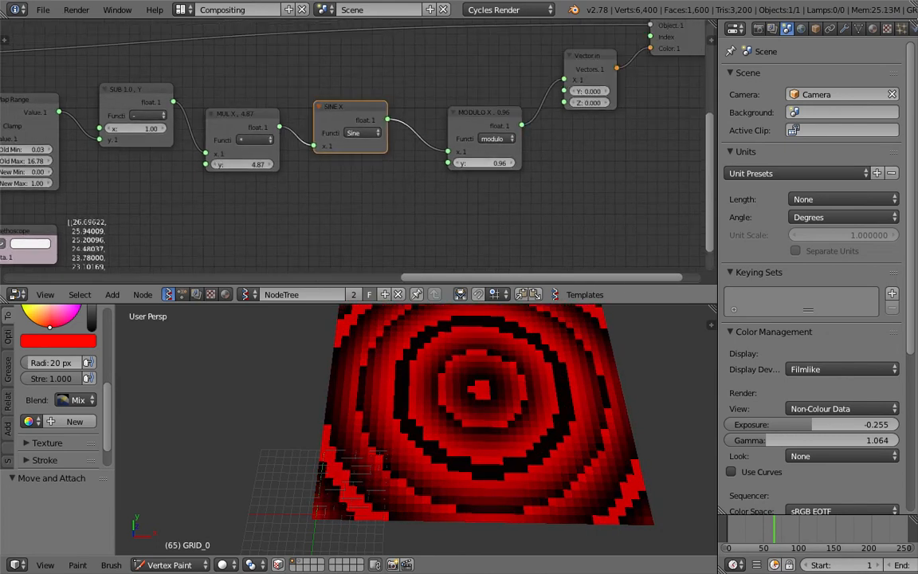
{"action": "left_click_drag", "start_coordinate": [474, 163], "coordinate": [495, 165]}
{"action": "key", "text": "Return"}
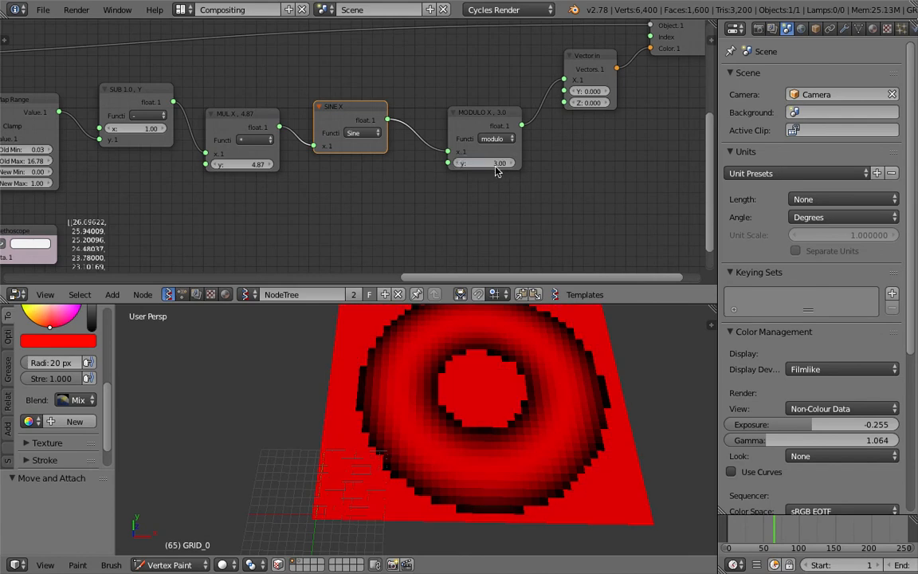
{"action": "left_click", "coordinate": [496, 164]}
{"action": "type", "text": "1"}
{"action": "key", "text": "Return"}
{"action": "mouse_move", "coordinate": [496, 166]}
{"action": "left_mouse_down"}
{"action": "mouse_move", "coordinate": [439, 165]}
{"action": "mouse_move", "coordinate": [479, 166]}
{"action": "left_mouse_up"}
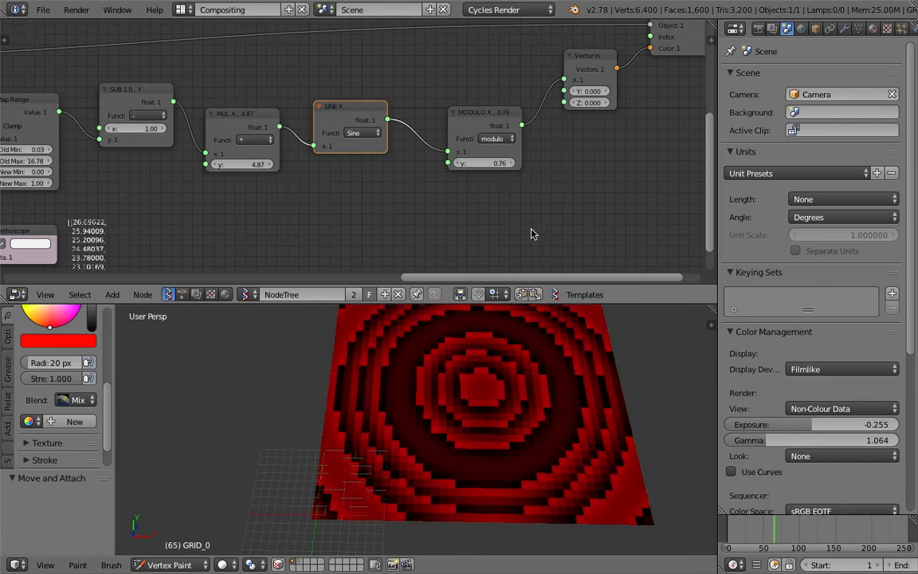
Move the modulo node aside, link Sine directly to the color vector's X, and save the file.
{"action": "middle_click_drag", "start_coordinate": [416, 135], "coordinate": [367, 158]}
{"action": "left_click_drag", "start_coordinate": [424, 142], "coordinate": [401, 219]}
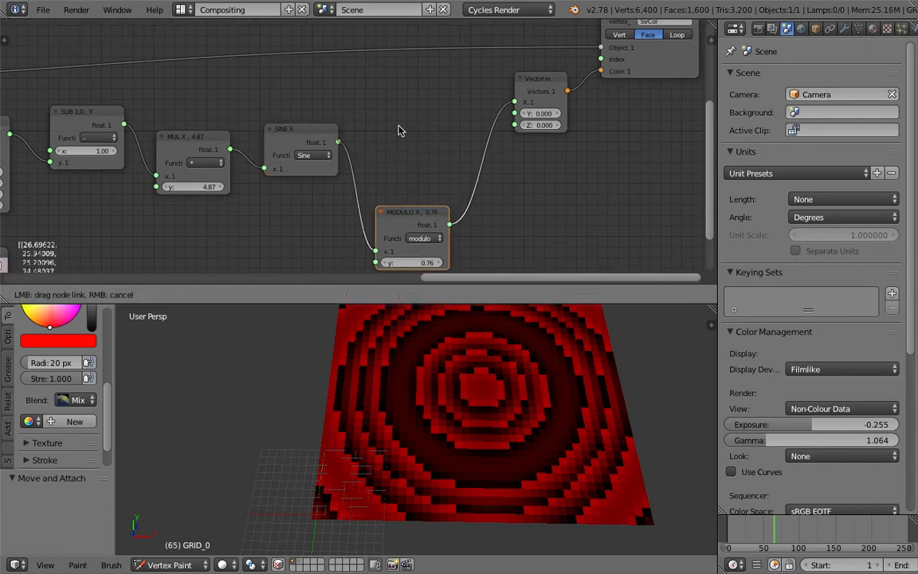
{"action": "left_click_drag", "start_coordinate": [513, 103], "coordinate": [514, 102]}
{"action": "middle_click_drag", "start_coordinate": [508, 381], "coordinate": [496, 405]}
{"action": "scroll", "coordinate": [495, 405], "scroll_direction": "down", "scroll_amount": 2}
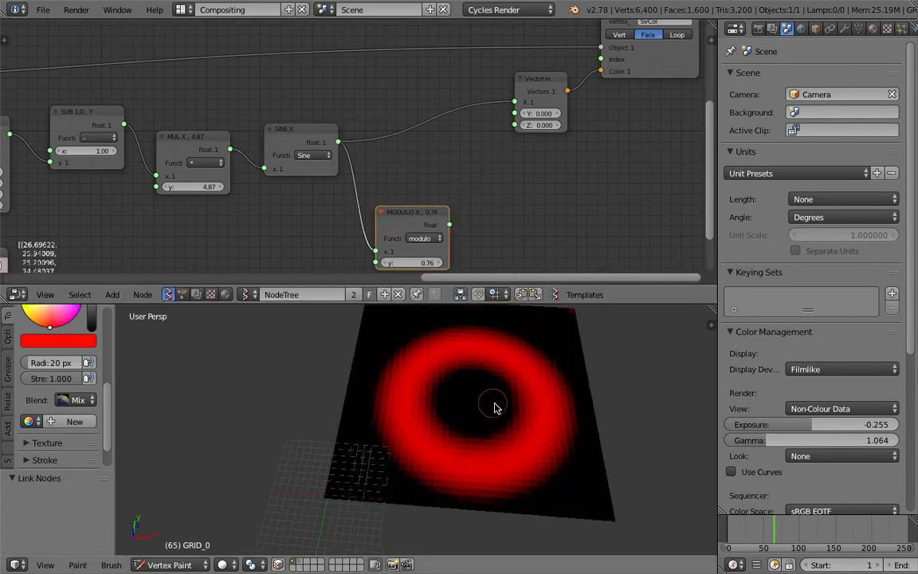
{"action": "middle_click_drag", "start_coordinate": [444, 378], "coordinate": [457, 381]}
{"action": "key", "text": "ctrl+s"}
{"action": "left_click", "coordinate": [457, 436]}
Set the multiplier before Sine to 13.75 and save over the file.
{"action": "middle_click_drag", "start_coordinate": [364, 171], "coordinate": [291, 187]}
{"action": "mouse_move", "coordinate": [249, 186]}
{"action": "left_mouse_down"}
{"action": "mouse_move", "coordinate": [343, 186]}
{"action": "mouse_move", "coordinate": [256, 180]}
{"action": "left_mouse_up"}
{"action": "middle_click_drag", "start_coordinate": [446, 399], "coordinate": [511, 370]}
{"action": "key", "text": "ctrl+s"}
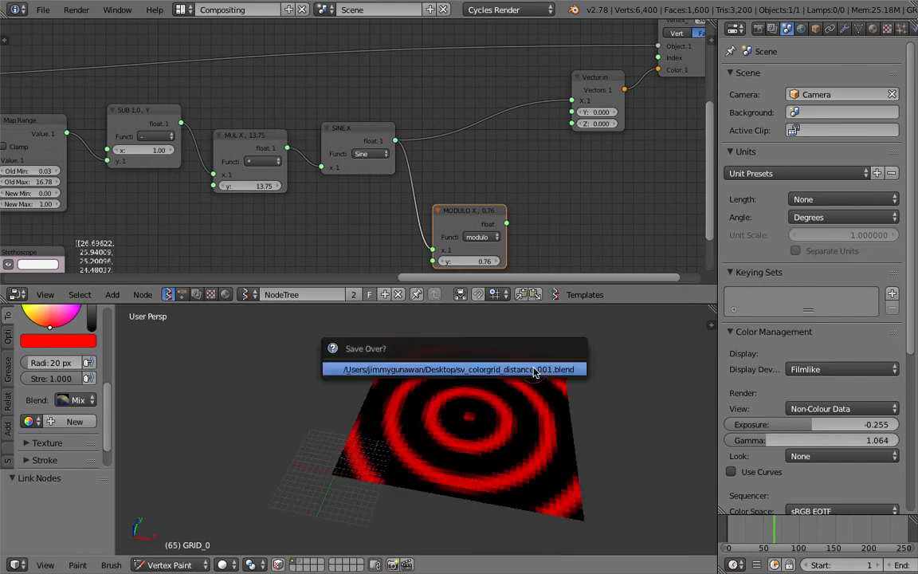
{"action": "left_click", "coordinate": [533, 373]}
Make room after Sine and insert a duplicate of the multiplication node on its link to the color vector's X.
{"action": "middle_click_drag", "start_coordinate": [448, 355], "coordinate": [476, 355]}
{"action": "left_click_drag", "start_coordinate": [478, 208], "coordinate": [500, 201]}
{"action": "left_click_drag", "start_coordinate": [593, 78], "coordinate": [552, 83]}
{"action": "left_click", "coordinate": [365, 140]}
{"action": "left_click", "coordinate": [256, 142]}
{"action": "key", "text": "shift+d"}
{"action": "left_click", "coordinate": [471, 120]}
Try 5.74 as the new multiplier's y value, save the file, and reset the value to 1.
{"action": "mouse_move", "coordinate": [483, 161]}
{"action": "left_mouse_down"}
{"action": "mouse_move", "coordinate": [415, 160]}
{"action": "mouse_move", "coordinate": [470, 160]}
{"action": "left_mouse_up"}
{"action": "middle_click_drag", "start_coordinate": [553, 338], "coordinate": [545, 358]}
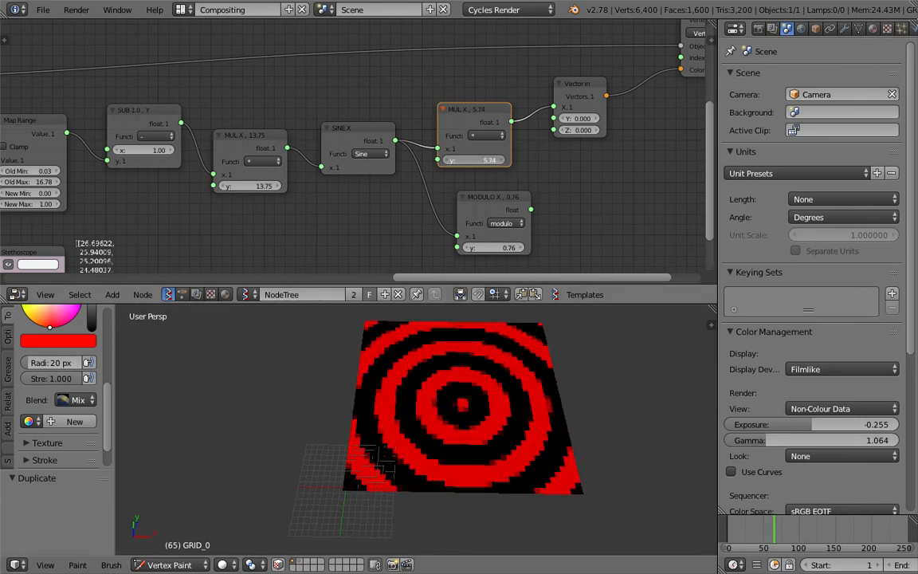
{"action": "key", "text": "ctrl+s"}
{"action": "left_click", "coordinate": [484, 165]}
{"action": "left_click", "coordinate": [484, 161]}
{"action": "type", "text": "1"}
{"action": "key", "text": "Return"}
Try 8.05 as the subtraction node's x value, restore it to 1.00, and relink the multiplier to Sine.
{"action": "middle_click_drag", "start_coordinate": [558, 168], "coordinate": [580, 173]}
{"action": "left_click_drag", "start_coordinate": [172, 155], "coordinate": [216, 154]}
{"action": "left_click_drag", "start_coordinate": [343, 172], "coordinate": [169, 157]}
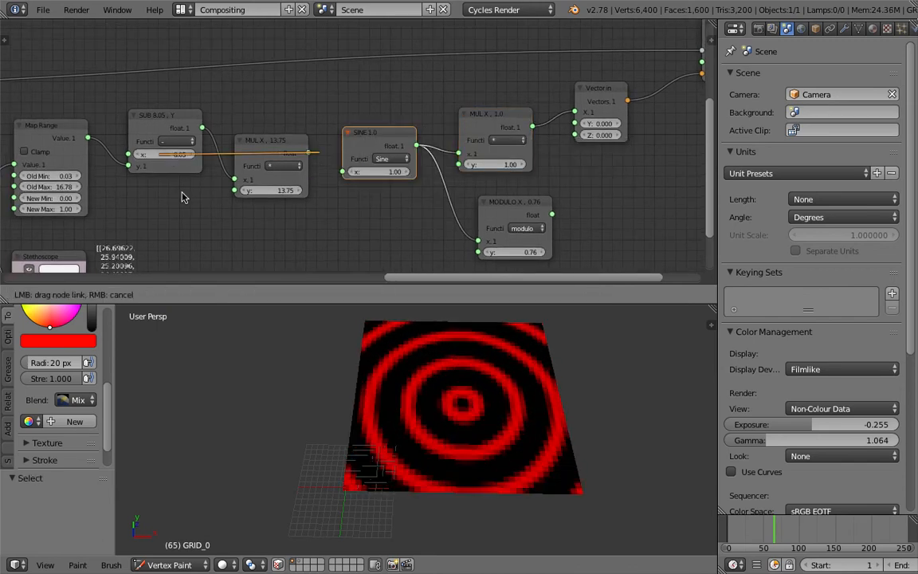
{"action": "left_click_drag", "start_coordinate": [182, 197], "coordinate": [177, 167]}
{"action": "left_click", "coordinate": [177, 162]}
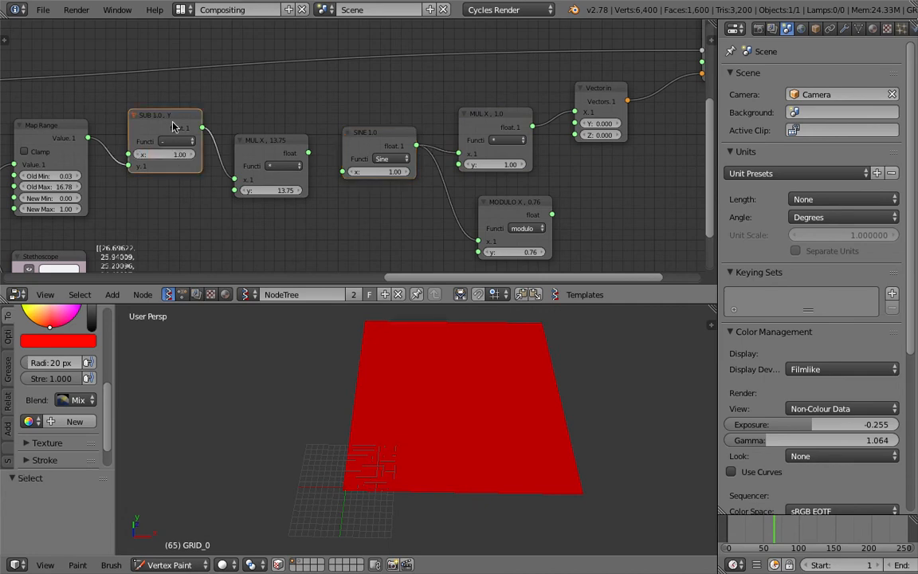
{"action": "middle_click_drag", "start_coordinate": [177, 161], "coordinate": [265, 142]}
{"action": "scroll", "coordinate": [355, 156], "scroll_direction": "up", "scroll_amount": 1}
{"action": "left_click_drag", "start_coordinate": [414, 149], "coordinate": [389, 150]}
Set the multiplier before Sine to 32.56.
{"action": "left_click_drag", "start_coordinate": [373, 196], "coordinate": [430, 196]}
{"action": "scroll", "coordinate": [539, 434], "scroll_direction": "down", "scroll_amount": 1}
{"action": "middle_click_drag", "start_coordinate": [539, 434], "coordinate": [522, 438]}
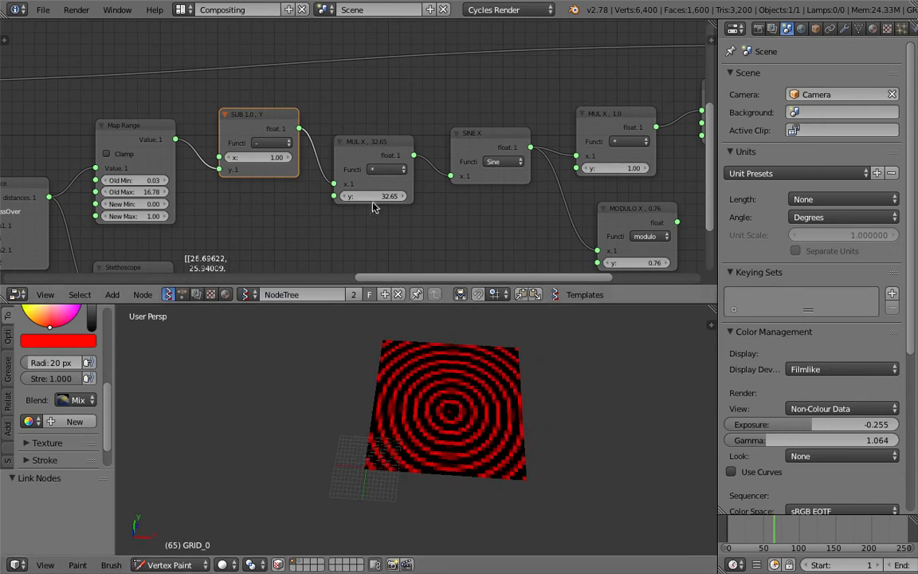
{"action": "left_click_drag", "start_coordinate": [373, 196], "coordinate": [367, 196]}
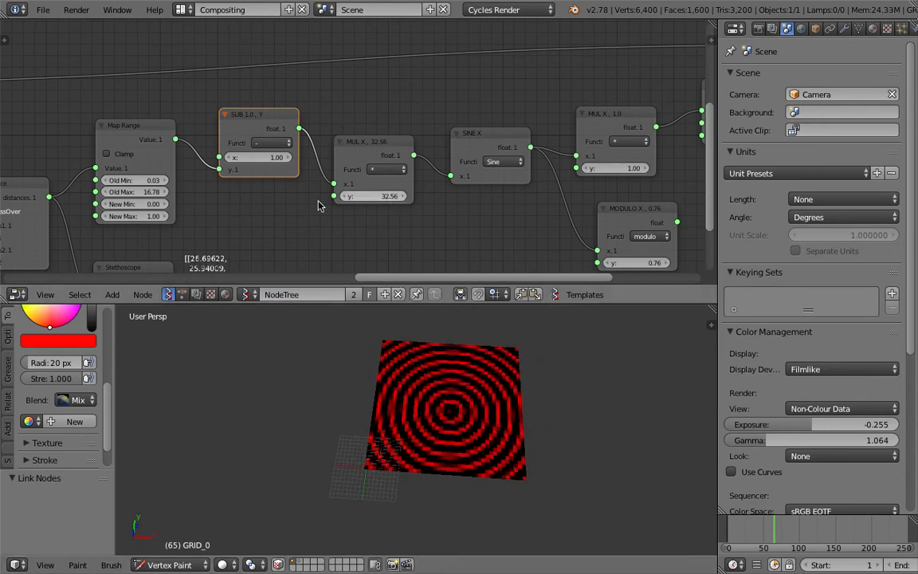
Save the file under the incremented name sv_colorgrid_distance_002.blend.
{"action": "scroll", "coordinate": [268, 184], "scroll_direction": "down", "scroll_amount": 3}
{"action": "left_click", "coordinate": [40, 11]}
{"action": "left_click", "coordinate": [100, 115]}
{"action": "left_click", "coordinate": [41, 10]}
{"action": "left_click", "coordinate": [58, 118]}
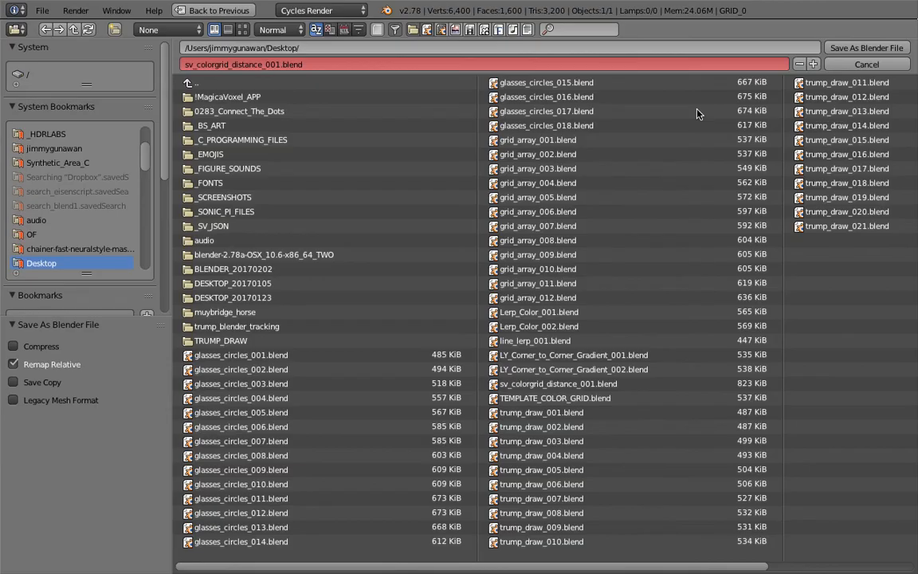
{"action": "left_click", "coordinate": [816, 65]}
{"action": "left_click", "coordinate": [866, 47]}
Add a Vector Fractal node and insert it on the link between Vector in and the vertex color node's Color.
{"action": "middle_click_drag", "start_coordinate": [552, 130], "coordinate": [452, 136]}
{"action": "left_click_drag", "start_coordinate": [481, 202], "coordinate": [459, 222]}
{"action": "middle_click_drag", "start_coordinate": [433, 199], "coordinate": [300, 207]}
{"action": "key", "text": "shift+a"}
{"action": "left_click", "coordinate": [485, 183]}
{"action": "type", "text": "vector n"}
{"action": "key", "text": "BackSpace"}
{"action": "type", "text": "frac"}
{"action": "key", "text": "Return"}
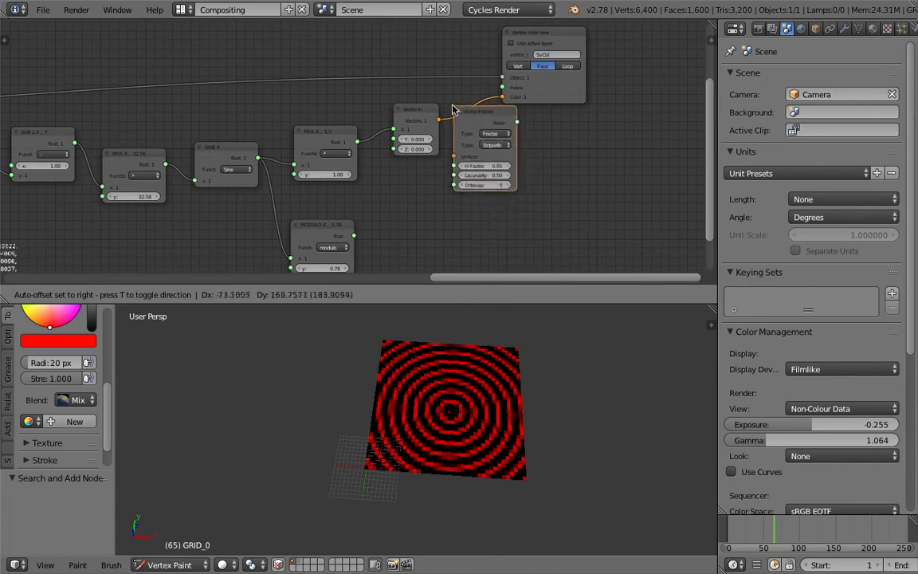
{"action": "left_click", "coordinate": [474, 111]}
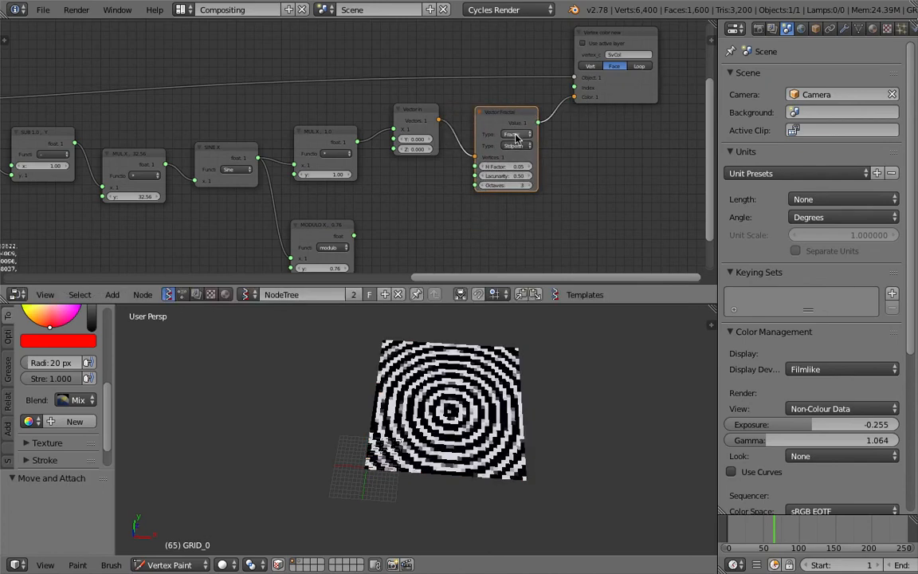
Set the Vector Fractal's noise type to Voronoi_F, H Factor to 3.20 and Lacunarity to 0.20.
{"action": "scroll", "coordinate": [542, 154], "scroll_direction": "up", "scroll_amount": 2}
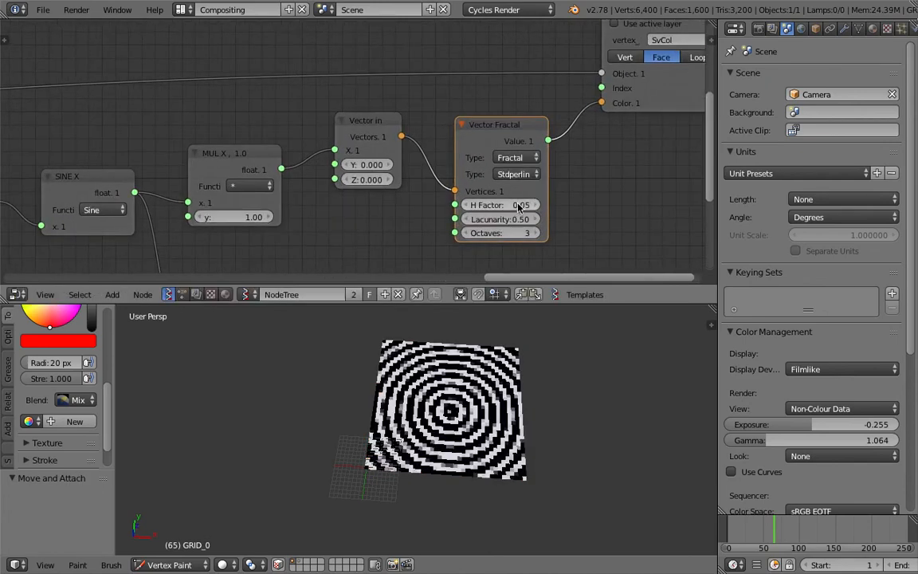
{"action": "left_click_drag", "start_coordinate": [390, 131], "coordinate": [381, 145]}
{"action": "left_click", "coordinate": [197, 162]}
{"action": "middle_click_drag", "start_coordinate": [308, 175], "coordinate": [378, 167]}
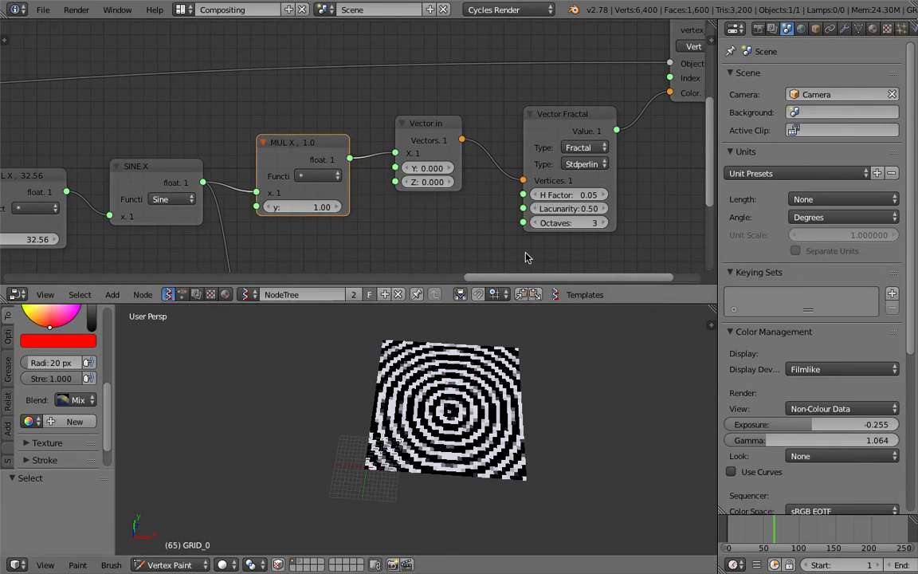
{"action": "left_click_drag", "start_coordinate": [562, 194], "coordinate": [586, 215]}
{"action": "left_click", "coordinate": [592, 164]}
{"action": "left_click", "coordinate": [591, 190]}
{"action": "left_click", "coordinate": [592, 165]}
{"action": "left_click", "coordinate": [584, 208]}
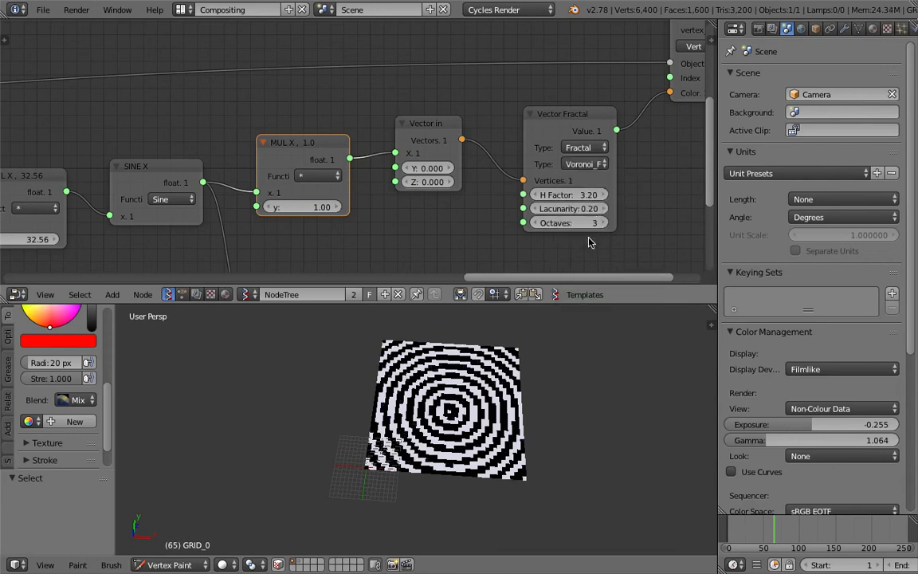
Set the multiplier before Sine to 12.79 and the Vector Fractal's H Factor to 4.85, saving over the file.
{"action": "middle_click_drag", "start_coordinate": [270, 236], "coordinate": [287, 179]}
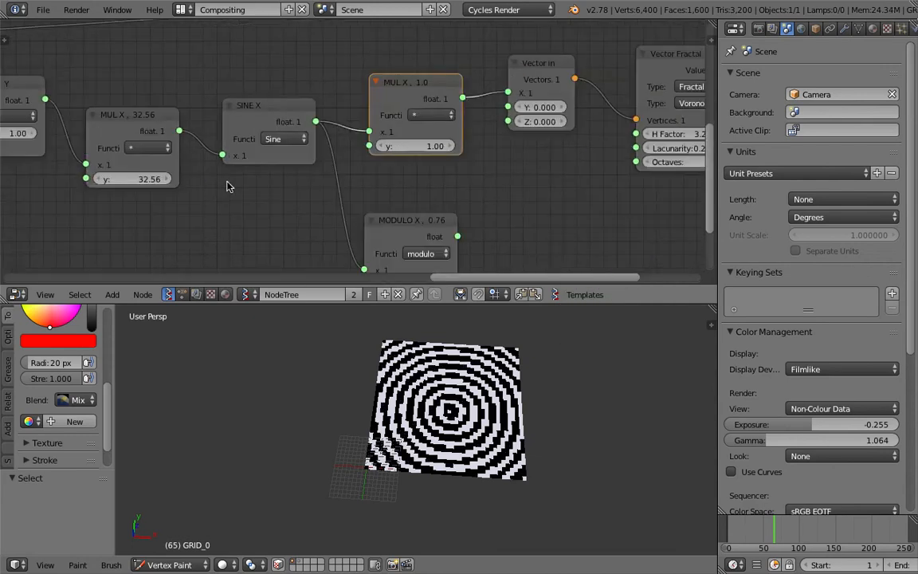
{"action": "left_click_drag", "start_coordinate": [133, 179], "coordinate": [86, 179]}
{"action": "middle_click_drag", "start_coordinate": [399, 157], "coordinate": [281, 176]}
{"action": "left_click_drag", "start_coordinate": [560, 154], "coordinate": [594, 154]}
{"action": "key", "text": "ctrl+s"}
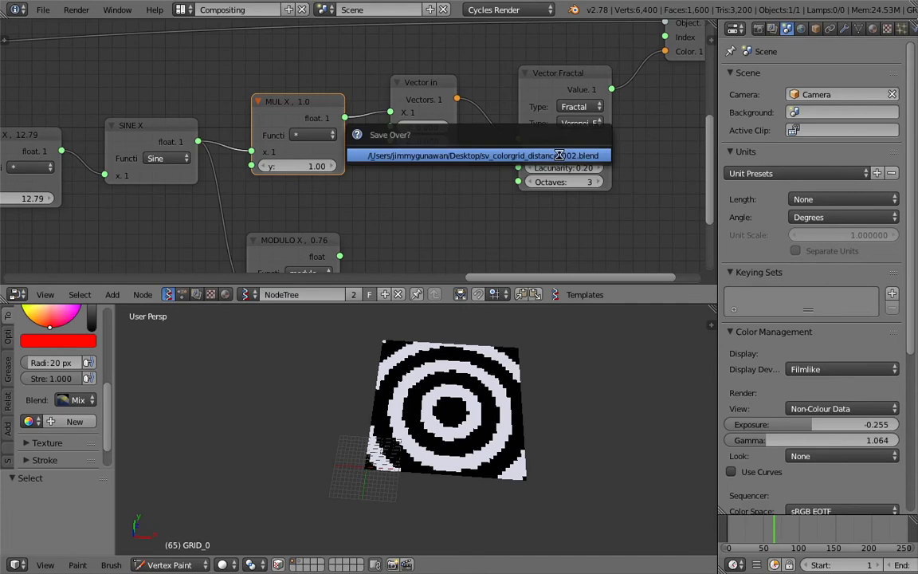
{"action": "left_click", "coordinate": [560, 156]}
Delete the Vector in node between the last multiplication node and the Vector Fractal.
{"action": "scroll", "coordinate": [347, 148], "scroll_direction": "down", "scroll_amount": 2}
{"action": "middle_click_drag", "start_coordinate": [134, 134], "coordinate": [164, 138]}
{"action": "middle_click_drag", "start_coordinate": [430, 108], "coordinate": [453, 104]}
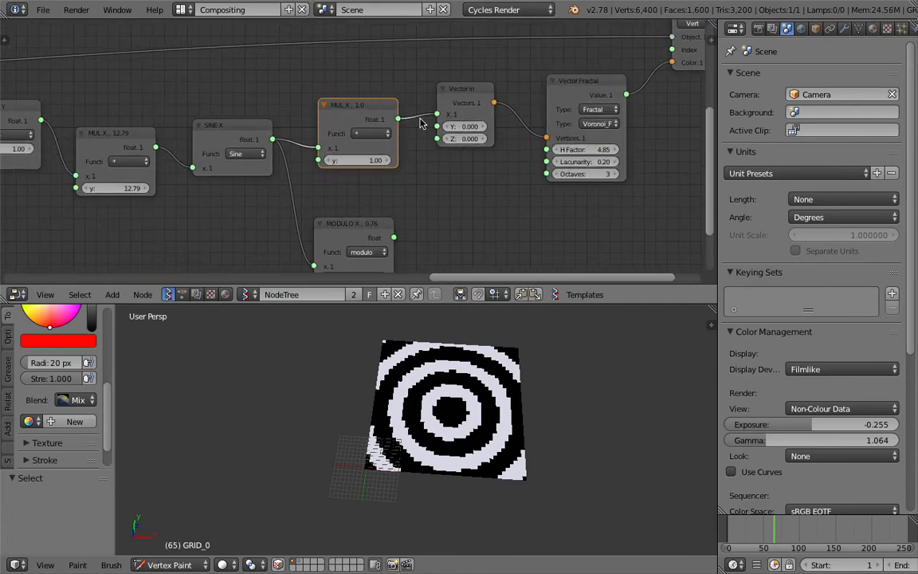
{"action": "right_click", "coordinate": [444, 111]}
{"action": "key", "text": "x"}
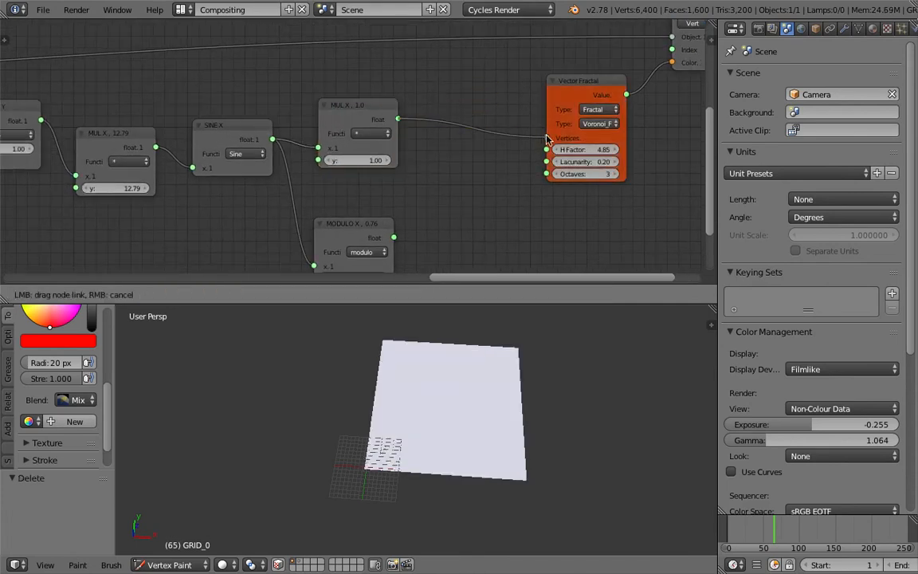
Try linking the last multiplication node directly to the Vector Fractal's vertices, cut the link, and search the nodes for "vec".
{"action": "left_click_drag", "start_coordinate": [549, 145], "coordinate": [548, 142]}
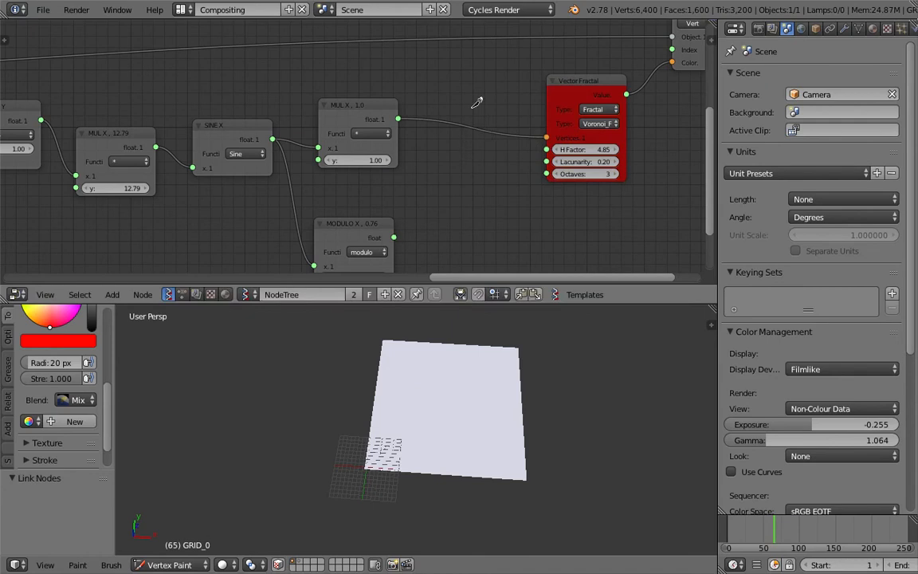
{"action": "right_click_drag", "start_coordinate": [472, 159], "coordinate": [468, 157], "text": "ctrl"}
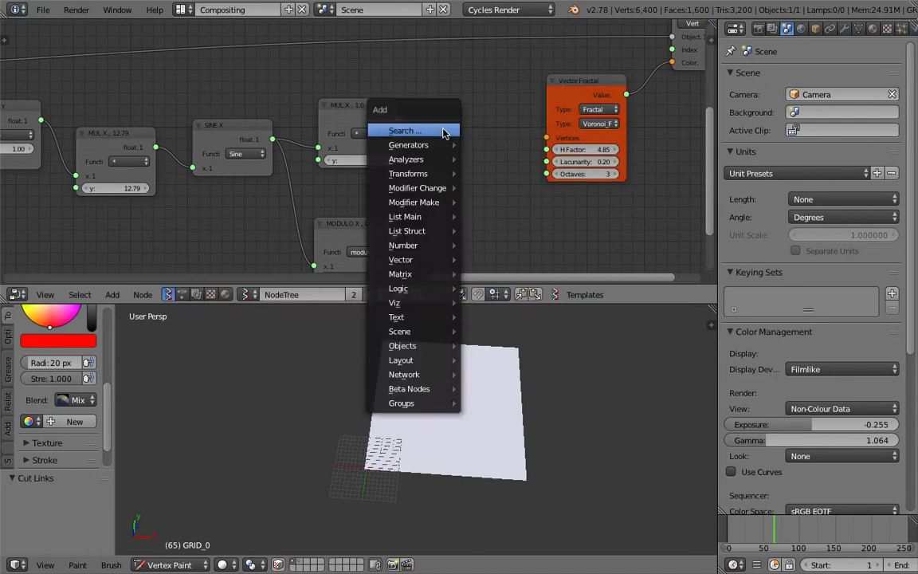
{"action": "key", "text": "alt+space"}
{"action": "type", "text": "vec"}
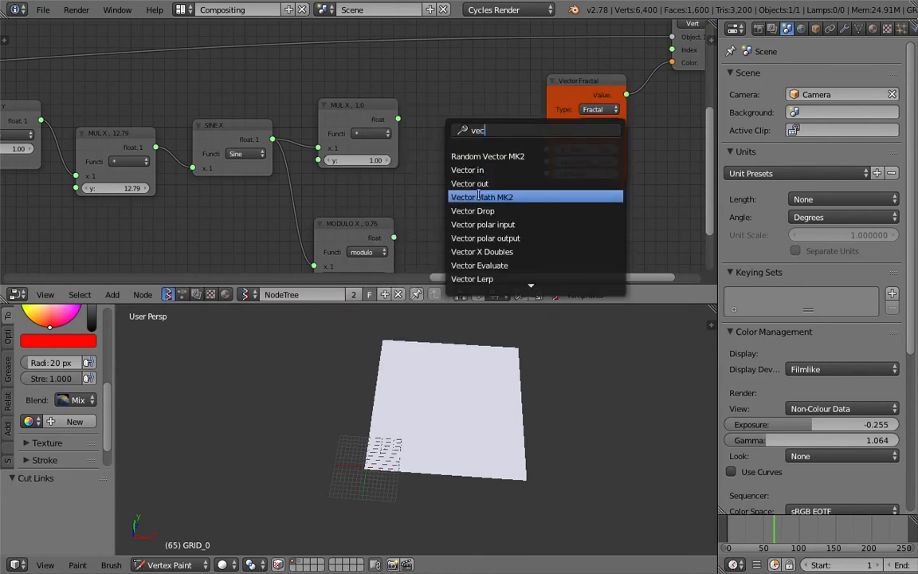
Move the Vector Fractal node lower and link the 40-vertex Plane node's vertices to its vertices input.
{"action": "left_click_drag", "start_coordinate": [581, 86], "coordinate": [506, 181]}
{"action": "middle_click_drag", "start_coordinate": [506, 182], "coordinate": [468, 144]}
{"action": "scroll", "coordinate": [350, 192], "scroll_direction": "down", "scroll_amount": 4}
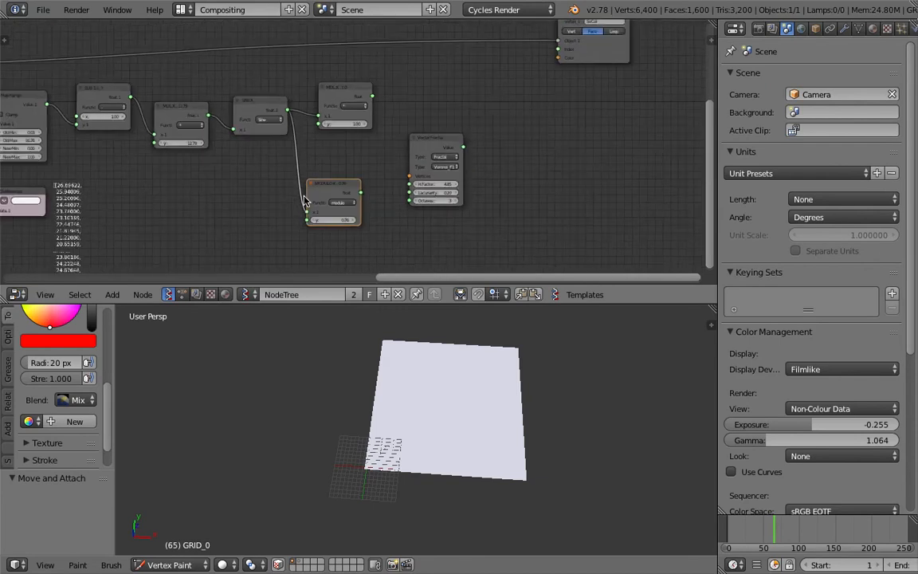
{"action": "scroll", "coordinate": [200, 198], "scroll_direction": "down", "scroll_amount": 5}
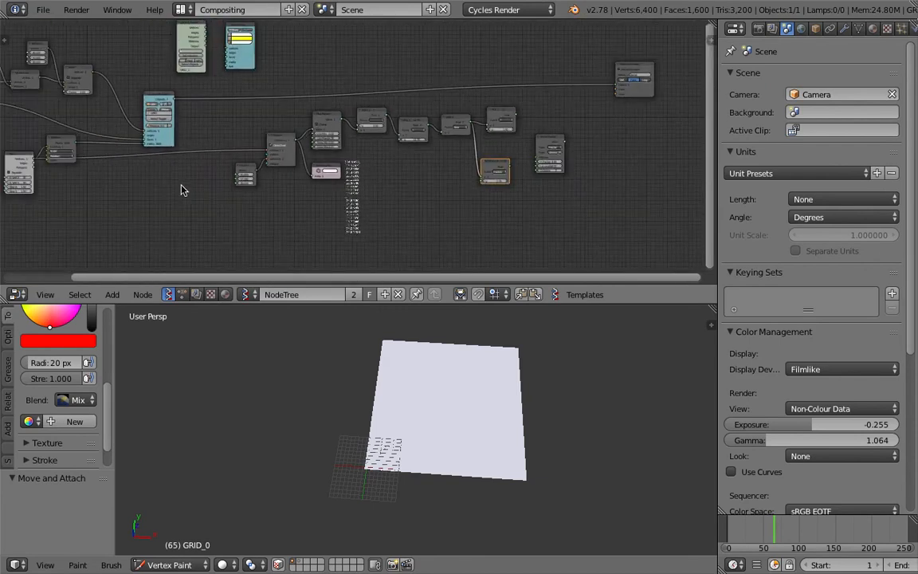
{"action": "left_click_drag", "start_coordinate": [90, 162], "coordinate": [564, 165]}
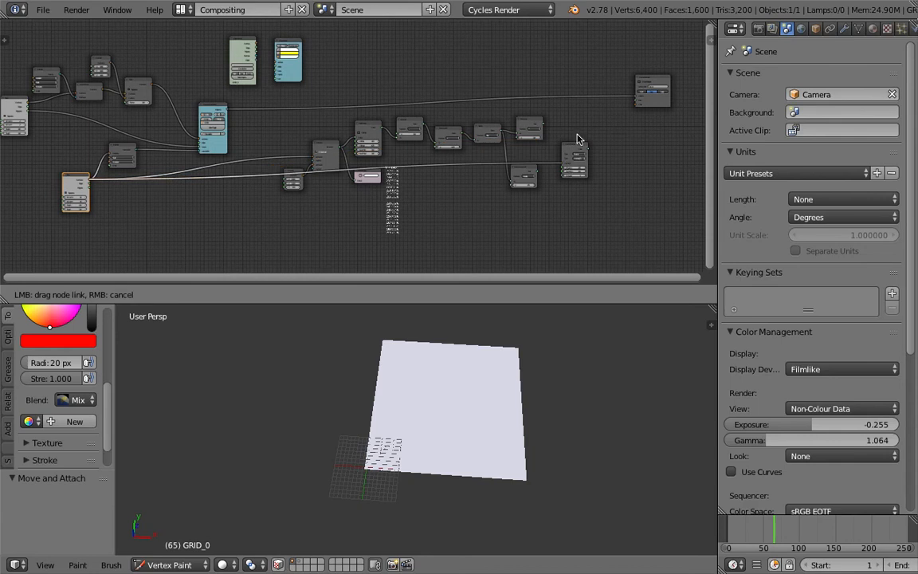
Add a Math node before the Vertex Color node and set its function to addition (+).
{"action": "scroll", "coordinate": [578, 140], "scroll_direction": "up", "scroll_amount": 6}
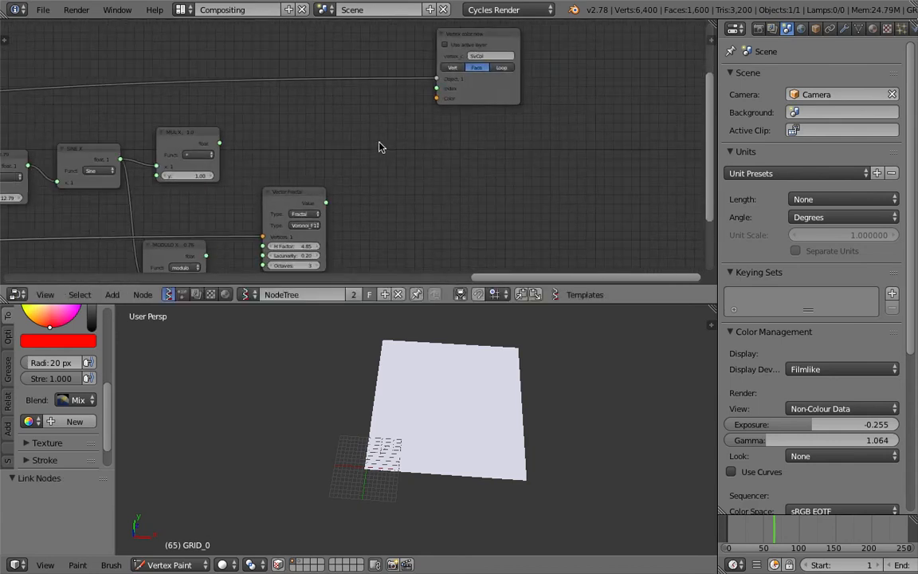
{"action": "key", "text": "space"}
{"action": "type", "text": "math"}
{"action": "key", "text": "Down"}
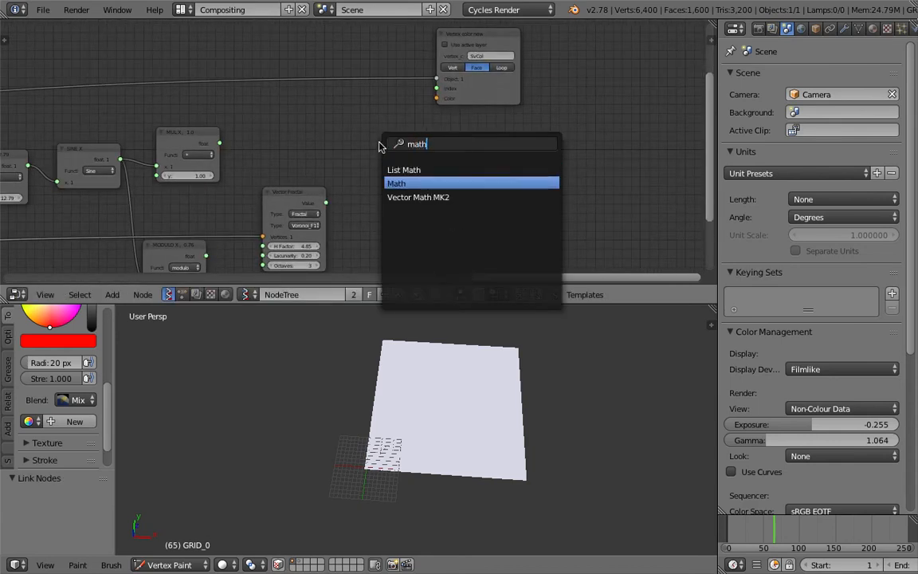
{"action": "key", "text": "Return"}
{"action": "left_click", "coordinate": [356, 140]}
{"action": "left_click", "coordinate": [403, 163]}
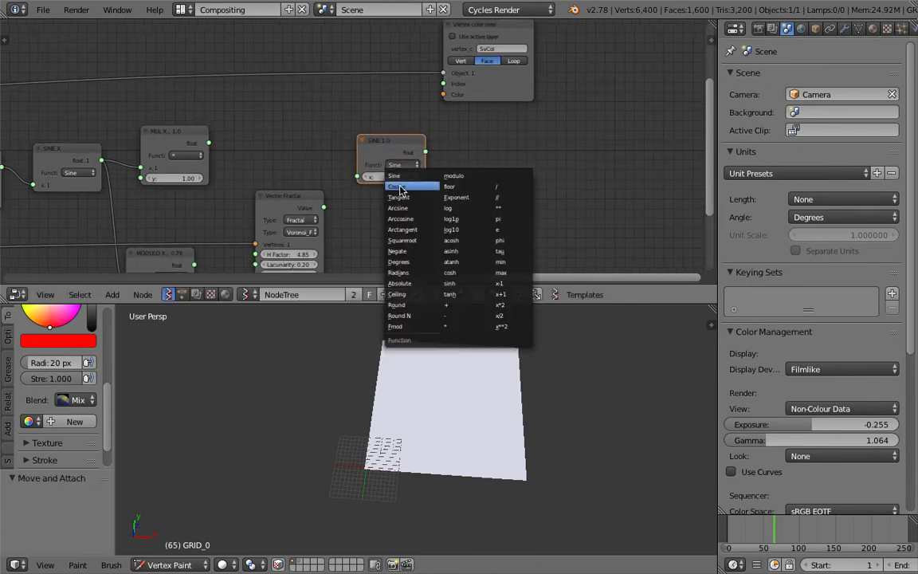
{"action": "left_click", "coordinate": [448, 306]}
{"action": "scroll", "coordinate": [195, 168], "scroll_direction": "up", "scroll_amount": 2}
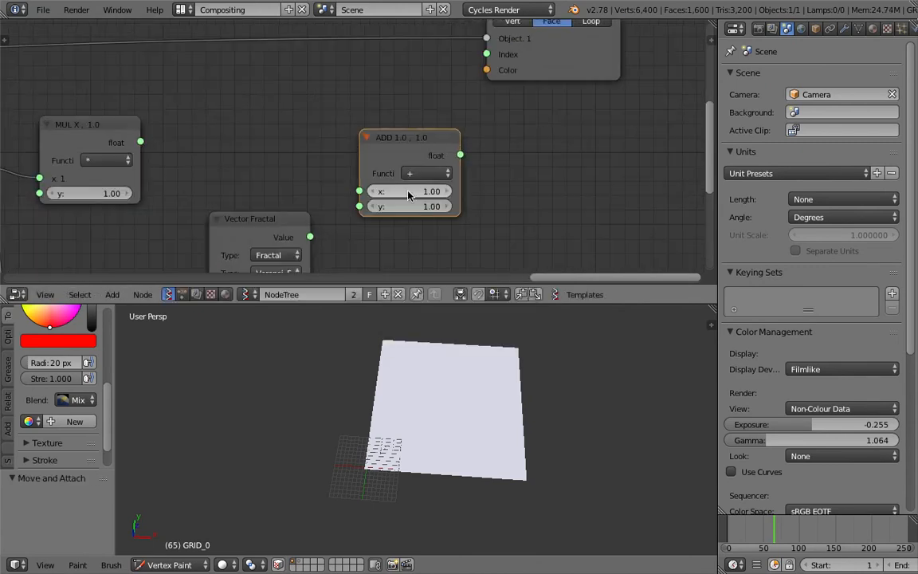
Link the last multiplication node and the Vector Fractal value into the Add node, and its output to the Vertex Color node's Color.
{"action": "left_click_drag", "start_coordinate": [170, 132], "coordinate": [388, 182]}
{"action": "left_click_drag", "start_coordinate": [340, 227], "coordinate": [386, 203]}
{"action": "left_click_drag", "start_coordinate": [496, 151], "coordinate": [521, 63]}
{"action": "left_click_drag", "start_coordinate": [589, 64], "coordinate": [608, 66]}
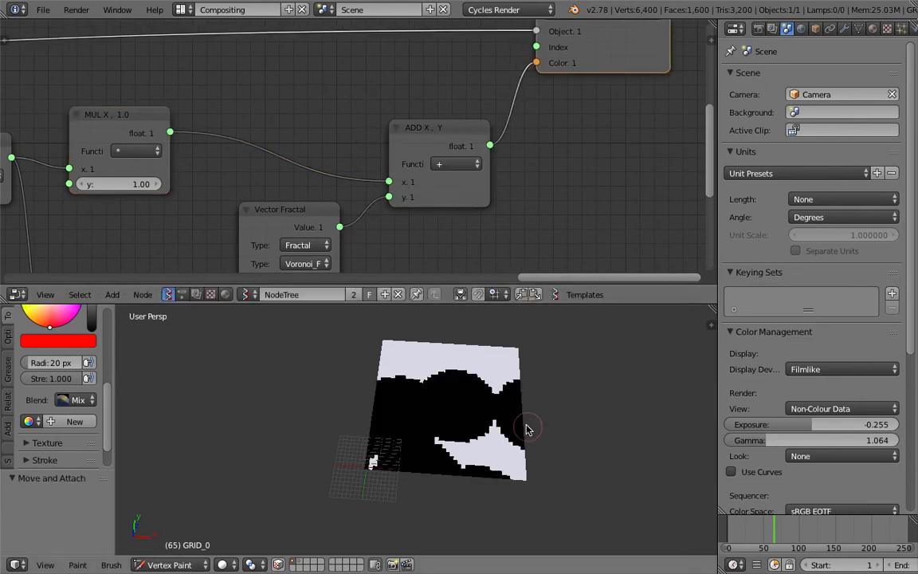
Save over the file and set the Vector Fractal's H Factor to -0.10.
{"action": "middle_click_drag", "start_coordinate": [292, 259], "coordinate": [374, 188]}
{"action": "key", "text": "ctrl+s"}
{"action": "left_click", "coordinate": [374, 189]}
{"action": "left_click_drag", "start_coordinate": [380, 230], "coordinate": [361, 230]}
{"action": "scroll", "coordinate": [478, 387], "scroll_direction": "up", "scroll_amount": 3}
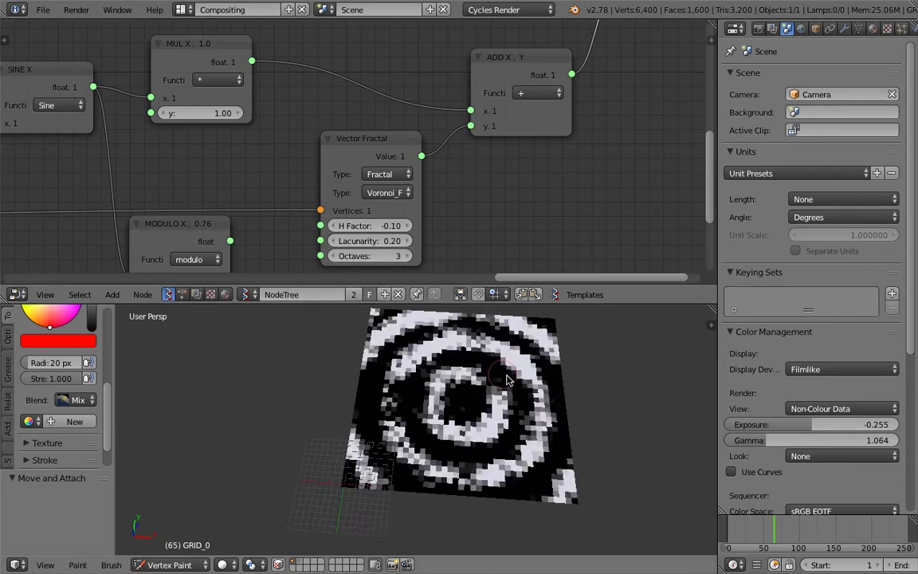
{"action": "middle_click_drag", "start_coordinate": [510, 399], "coordinate": [523, 397]}
{"action": "middle_click_drag", "start_coordinate": [522, 397], "coordinate": [500, 436], "text": "shift"}
Change the Vector Fractal's noise type to Blender with an H Factor of 0.05, and save over the file.
{"action": "left_click", "coordinate": [367, 193]}
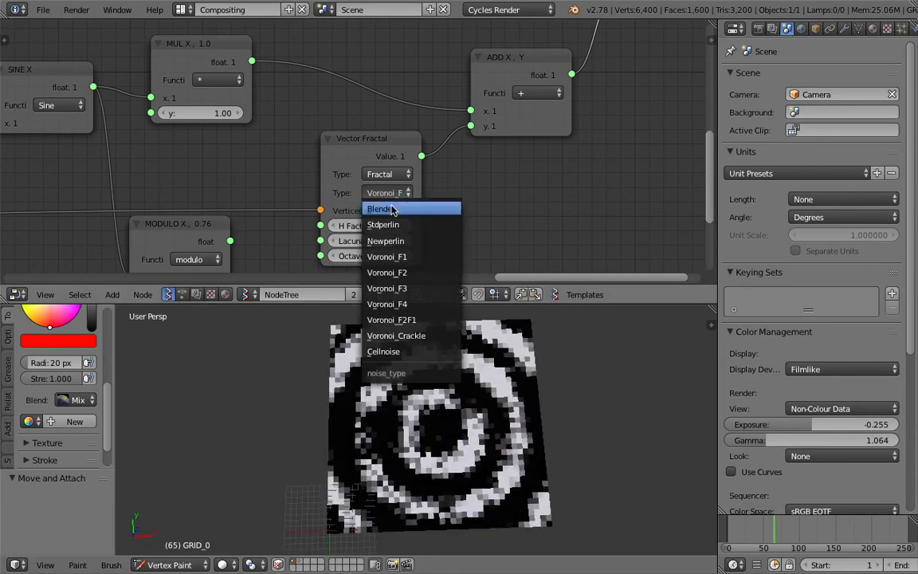
{"action": "left_click", "coordinate": [384, 206]}
{"action": "mouse_move", "coordinate": [375, 227]}
{"action": "left_mouse_down"}
{"action": "mouse_move", "coordinate": [389, 228]}
{"action": "mouse_move", "coordinate": [381, 228]}
{"action": "left_mouse_up"}
{"action": "scroll", "coordinate": [311, 191], "scroll_direction": "down", "scroll_amount": 2}
{"action": "middle_click_drag", "start_coordinate": [258, 187], "coordinate": [345, 183]}
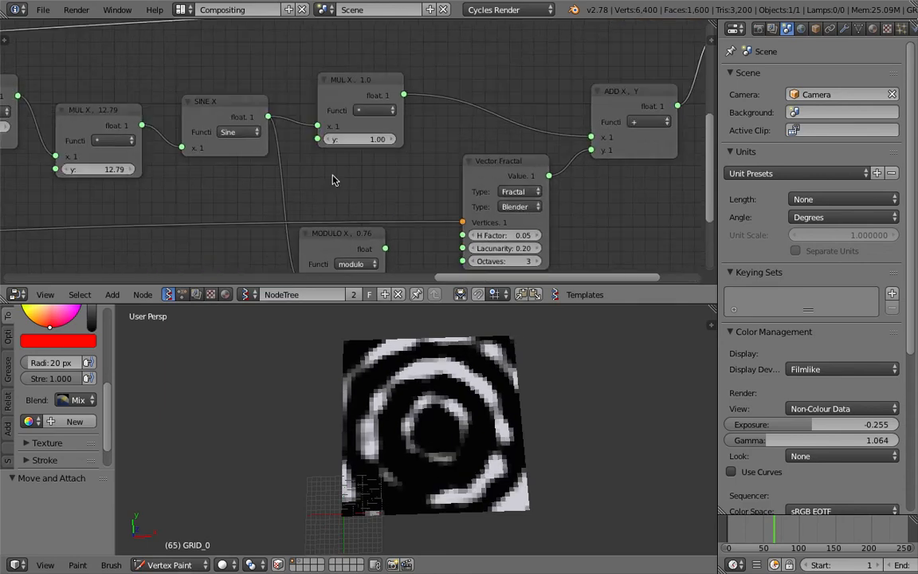
{"action": "key", "text": "ctrl+s"}
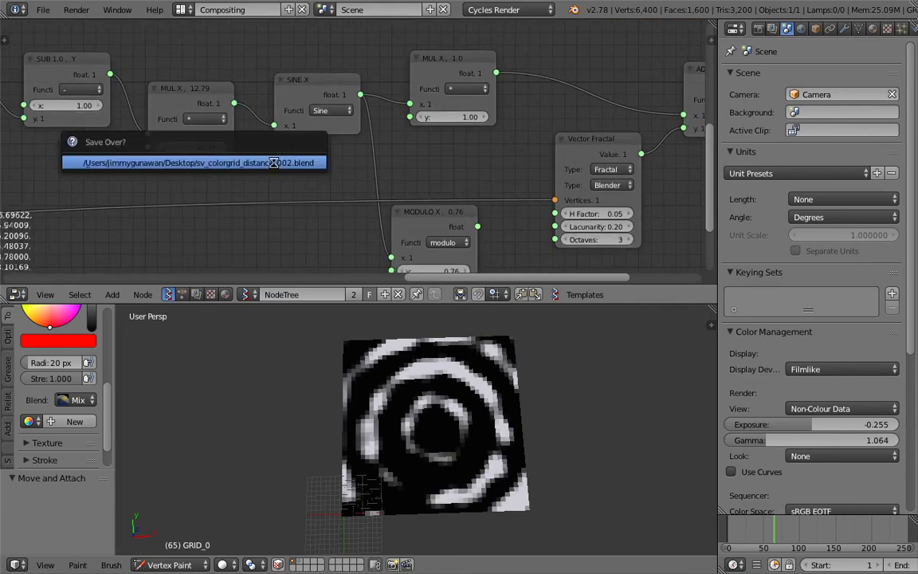
{"action": "key", "text": "Return"}
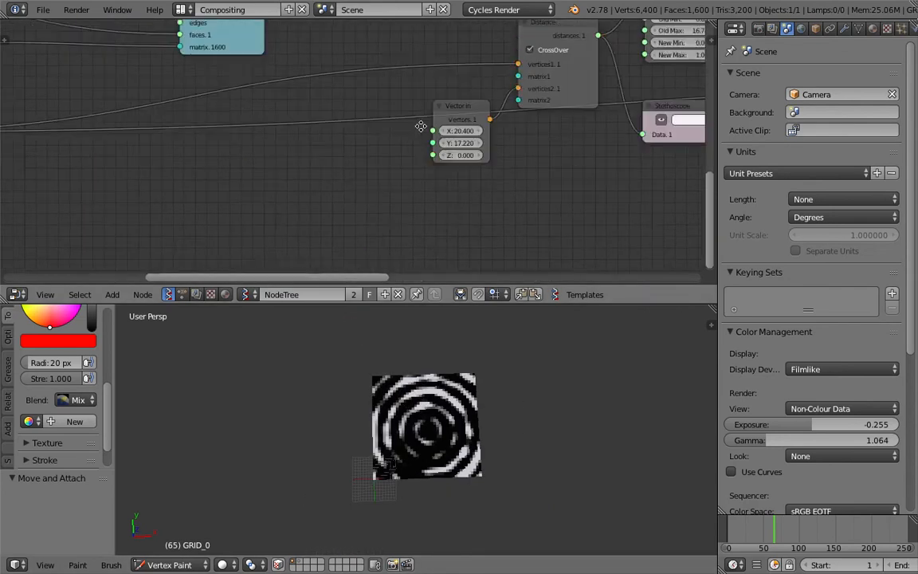
Set both vertex counts of the Plane node feeding Matrix in and Distance to 80, and save over the file.
{"action": "middle_click_drag", "start_coordinate": [323, 152], "coordinate": [457, 128]}
{"action": "middle_click_drag", "start_coordinate": [295, 141], "coordinate": [344, 131]}
{"action": "left_click", "coordinate": [244, 170]}
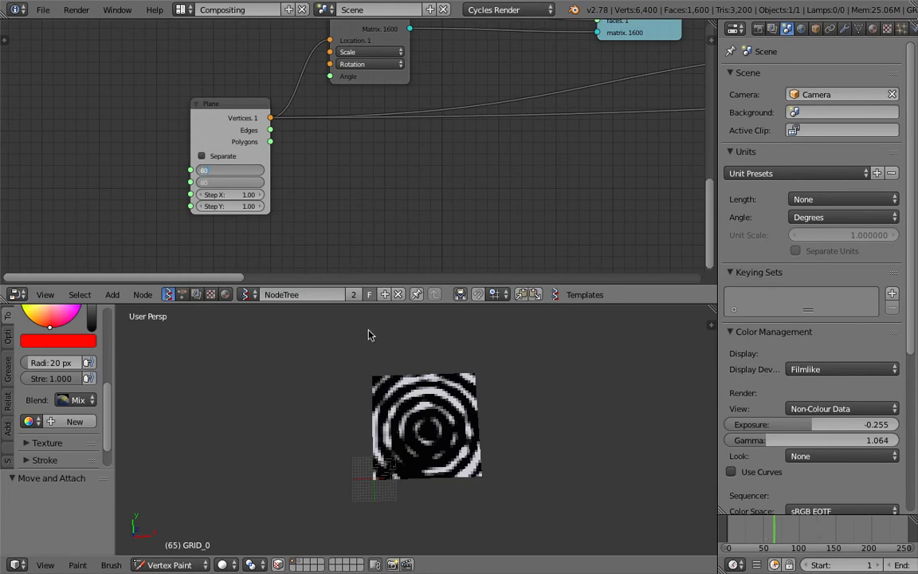
{"action": "type", "text": "80"}
{"action": "key", "text": "Return"}
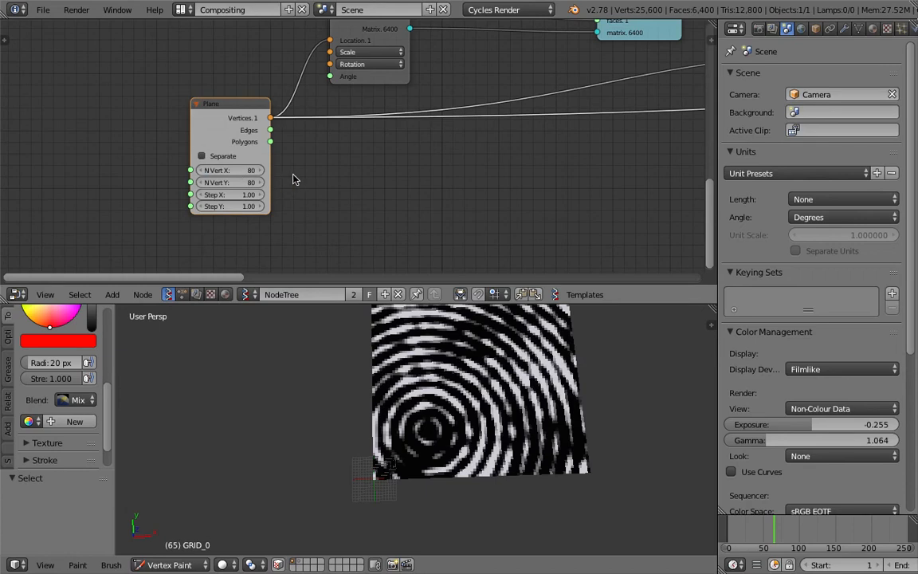
{"action": "middle_click_drag", "start_coordinate": [625, 185], "coordinate": [485, 187]}
{"action": "scroll", "coordinate": [486, 187], "scroll_direction": "down", "scroll_amount": 2}
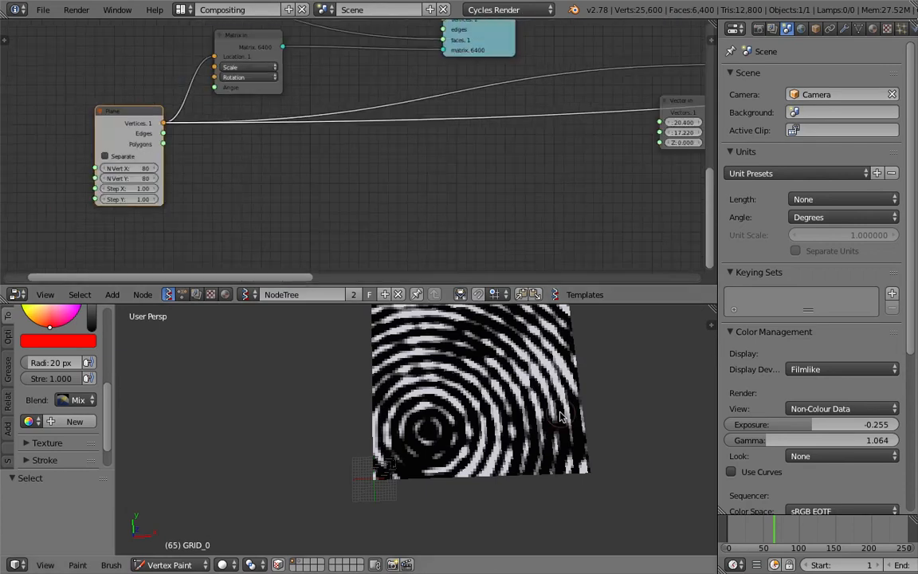
{"action": "scroll", "coordinate": [561, 414], "scroll_direction": "down", "scroll_amount": 2}
{"action": "middle_click_drag", "start_coordinate": [520, 423], "coordinate": [512, 443], "text": "shift"}
{"action": "key", "text": "ctrl+s"}
{"action": "left_click", "coordinate": [512, 440]}
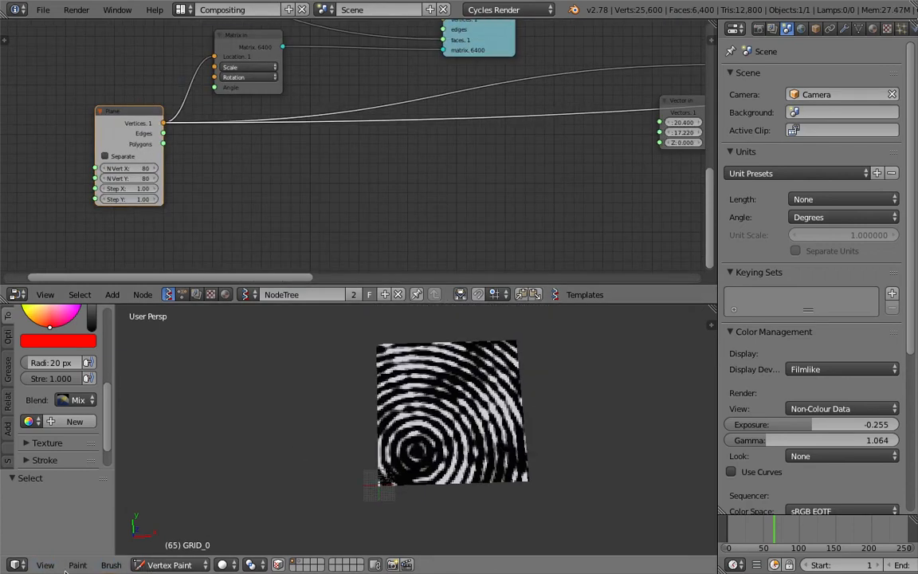
Switch the 3D viewport to the top view and frame the colored grid.
{"action": "left_click", "coordinate": [46, 565]}
{"action": "left_click", "coordinate": [56, 496]}
{"action": "scroll", "coordinate": [457, 428], "scroll_direction": "up", "scroll_amount": 4}
{"action": "scroll", "coordinate": [451, 430], "scroll_direction": "down", "scroll_amount": 2}
{"action": "scroll", "coordinate": [502, 162], "scroll_direction": "down", "scroll_amount": 3}
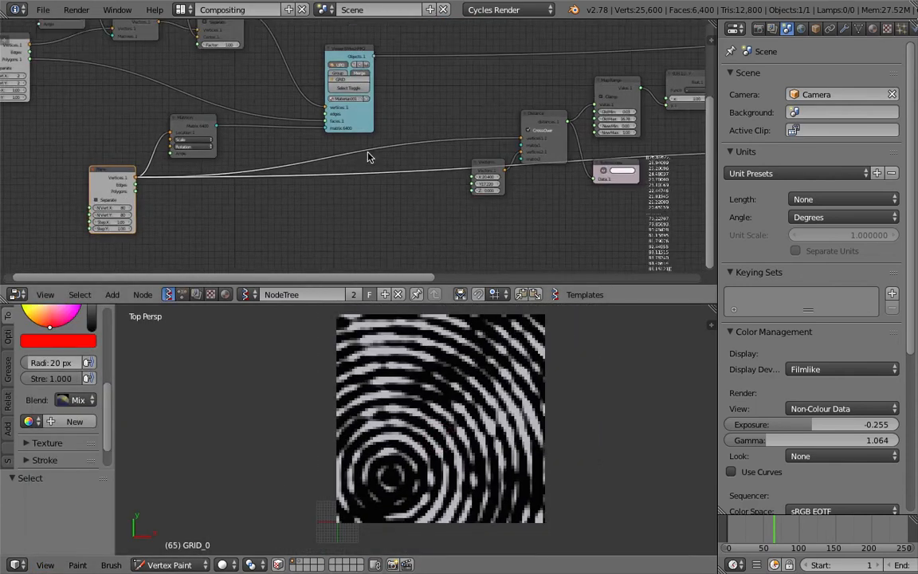
Move the GRID mesh viewer node and the two unlinked nodes above it up to tidy the layout.
{"action": "middle_click_drag", "start_coordinate": [368, 158], "coordinate": [353, 207]}
{"action": "left_click_drag", "start_coordinate": [335, 97], "coordinate": [320, 74]}
{"action": "middle_click_drag", "start_coordinate": [360, 49], "coordinate": [328, 162]}
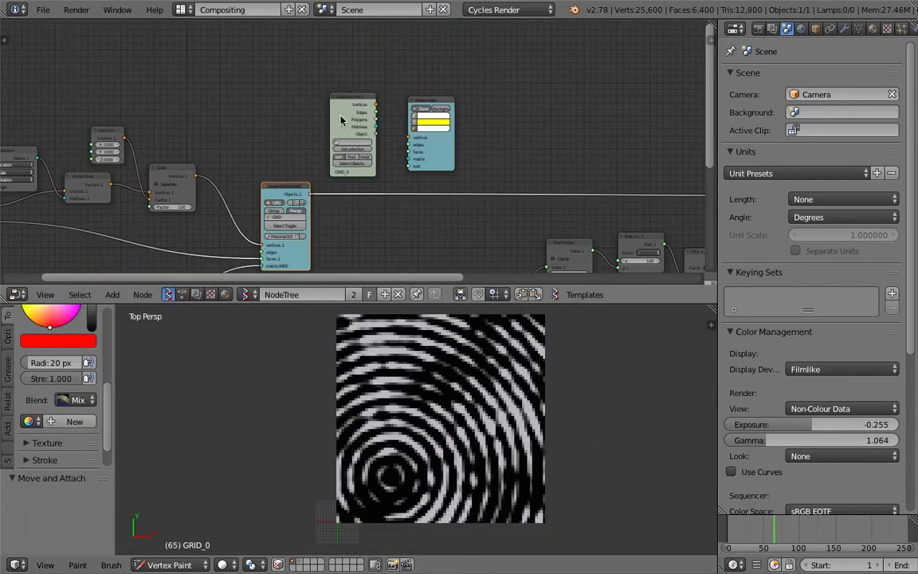
{"action": "left_click_drag", "start_coordinate": [340, 120], "coordinate": [318, 76]}
{"action": "left_click_drag", "start_coordinate": [428, 99], "coordinate": [396, 53]}
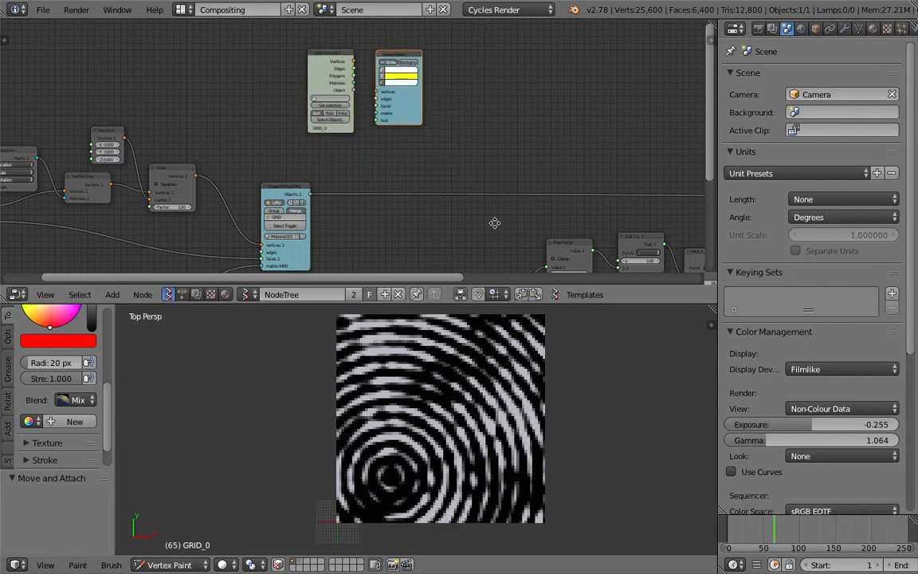
Move the Distance node and its Vector in node closer to the GRID mesh viewer.
{"action": "middle_click_drag", "start_coordinate": [495, 223], "coordinate": [395, 102]}
{"action": "scroll", "coordinate": [434, 155], "scroll_direction": "up", "scroll_amount": 1}
{"action": "middle_click_drag", "start_coordinate": [399, 164], "coordinate": [347, 139]}
{"action": "left_click_drag", "start_coordinate": [348, 150], "coordinate": [323, 121]}
{"action": "left_click_drag", "start_coordinate": [275, 193], "coordinate": [200, 159]}
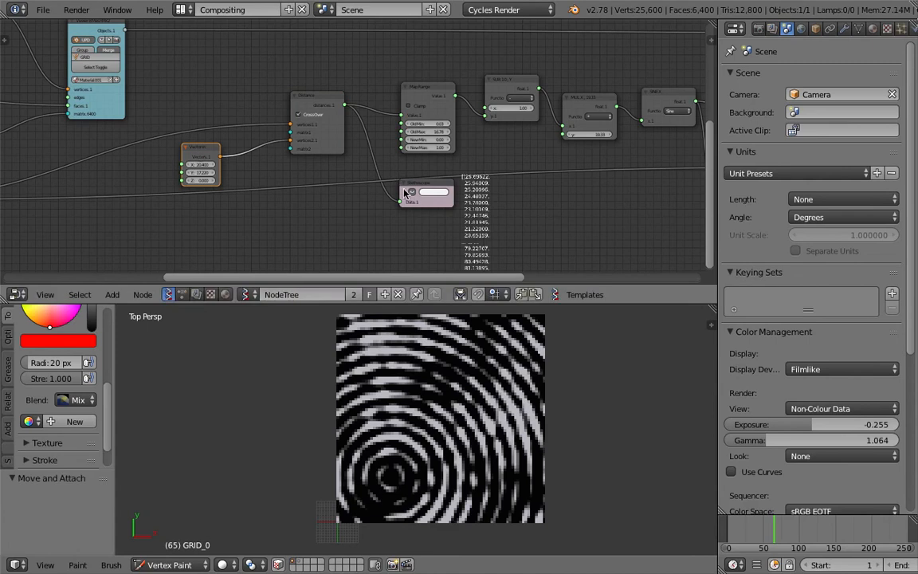
Move the Stethoscope node lower and bring the Map Range node closer to the Distance node.
{"action": "left_click", "coordinate": [412, 192]}
{"action": "left_click_drag", "start_coordinate": [437, 191], "coordinate": [384, 231]}
{"action": "middle_click_drag", "start_coordinate": [400, 182], "coordinate": [327, 215]}
{"action": "left_click_drag", "start_coordinate": [352, 126], "coordinate": [316, 120]}
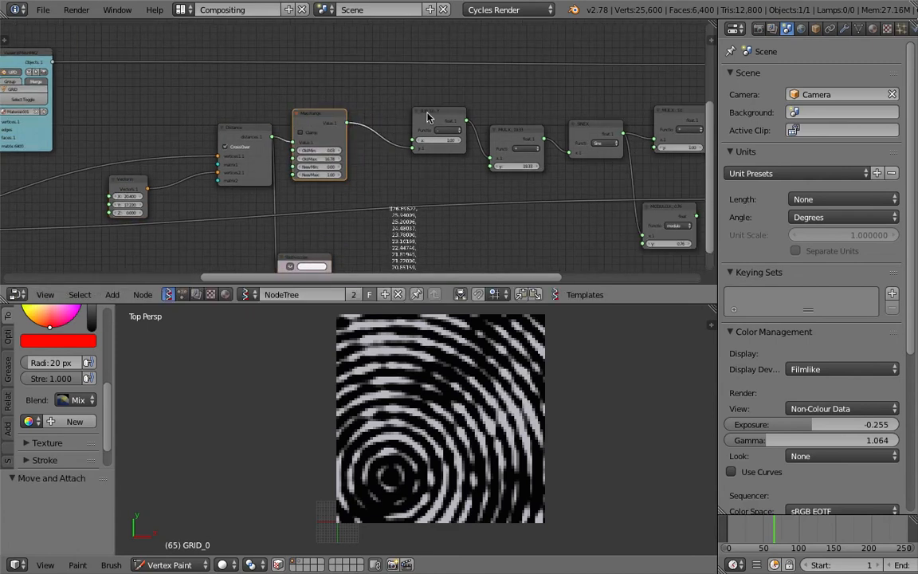
Arrange the subtraction, multiplication, Sine and Modulo nodes in a compact chain after Map Range.
{"action": "left_click_drag", "start_coordinate": [426, 117], "coordinate": [377, 119]}
{"action": "middle_click_drag", "start_coordinate": [501, 139], "coordinate": [390, 156]}
{"action": "left_click_drag", "start_coordinate": [390, 155], "coordinate": [342, 144]}
{"action": "left_click_drag", "start_coordinate": [479, 141], "coordinate": [425, 133]}
{"action": "left_click_drag", "start_coordinate": [580, 139], "coordinate": [557, 133]}
{"action": "middle_click_drag", "start_coordinate": [556, 133], "coordinate": [478, 118]}
{"action": "left_click_drag", "start_coordinate": [470, 226], "coordinate": [446, 239]}
{"action": "left_click", "coordinate": [453, 118]}
{"action": "left_click_drag", "start_coordinate": [447, 124], "coordinate": [424, 135]}
{"action": "middle_click_drag", "start_coordinate": [424, 135], "coordinate": [362, 135]}
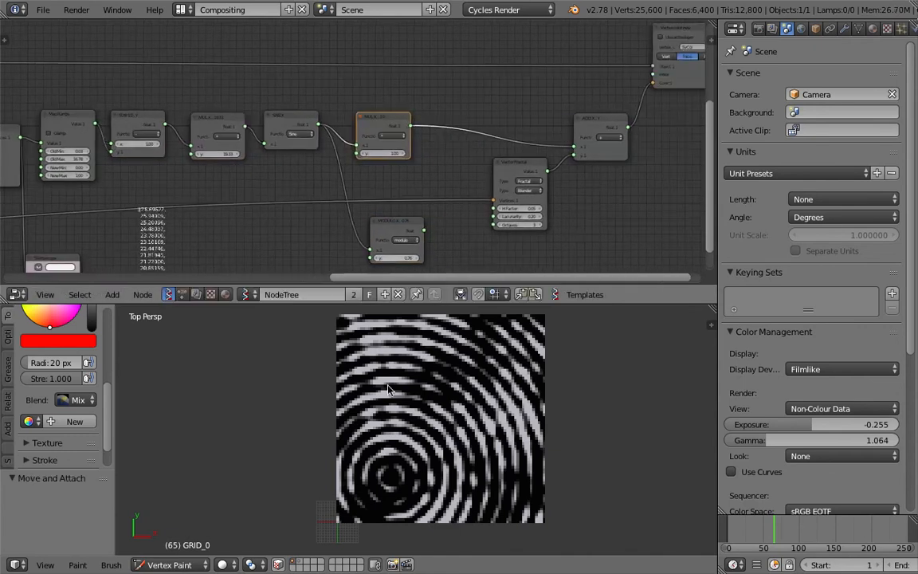
Save over the file with the tidied node layout.
{"action": "scroll", "coordinate": [413, 387], "scroll_direction": "up", "scroll_amount": 1}
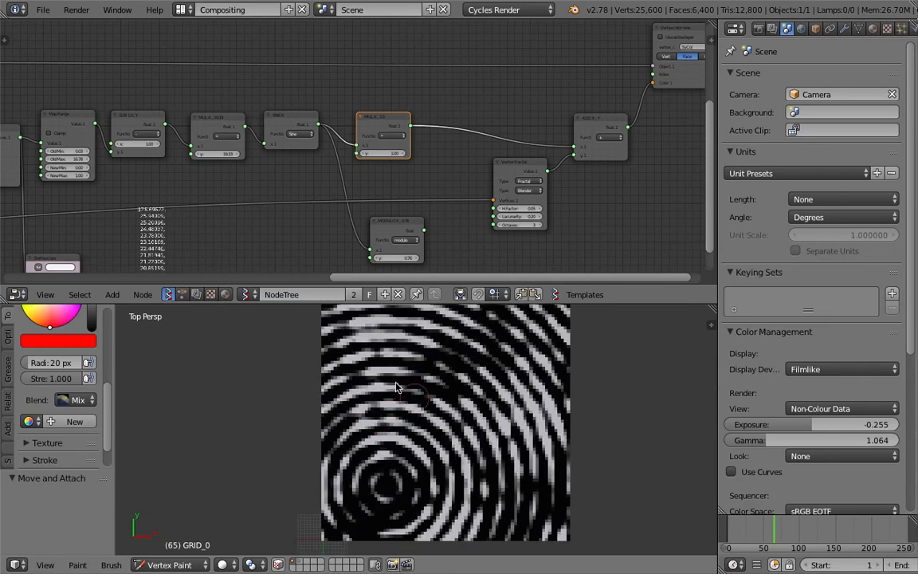
{"action": "middle_click_drag", "start_coordinate": [468, 410], "coordinate": [471, 433], "text": "shift"}
{"action": "key", "text": "ctrl+s"}
{"action": "left_click", "coordinate": [471, 433]}
{"action": "scroll", "coordinate": [103, 181], "scroll_direction": "down", "scroll_amount": 1}
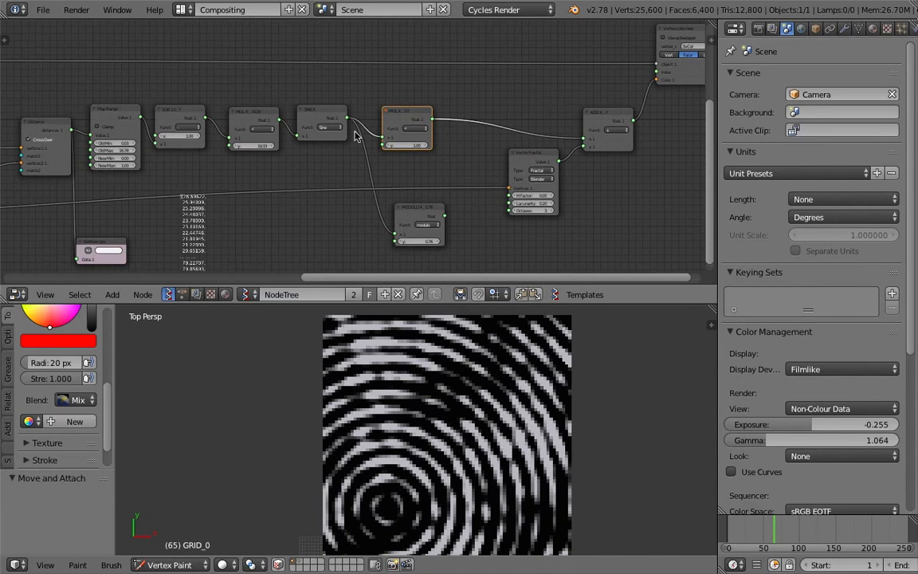
{"action": "middle_click_drag", "start_coordinate": [489, 187], "coordinate": [469, 185]}
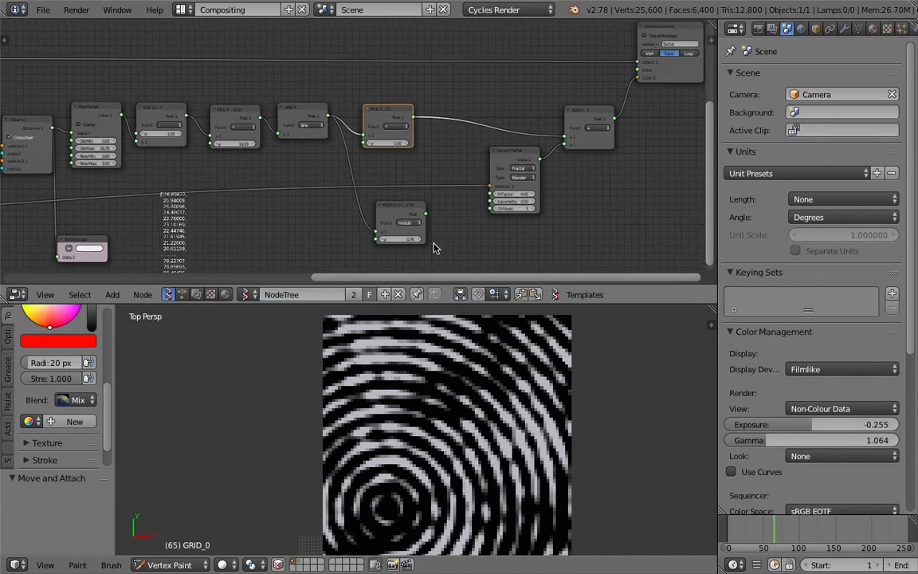
Inspect the grid from another angle, return the viewport to the top view, and save over sv_colorgrid_distance_002.blend.
{"action": "middle_click_drag", "start_coordinate": [531, 435], "coordinate": [471, 379]}
{"action": "scroll", "coordinate": [462, 417], "scroll_direction": "down", "scroll_amount": 2}
{"action": "middle_click_drag", "start_coordinate": [461, 417], "coordinate": [365, 412]}
{"action": "key", "text": "ctrl+s"}
{"action": "left_click", "coordinate": [473, 451]}
{"action": "scroll", "coordinate": [320, 377], "scroll_direction": "up", "scroll_amount": 4}
{"action": "middle_click_drag", "start_coordinate": [150, 112], "coordinate": [222, 115]}
{"action": "left_click", "coordinate": [45, 565]}
{"action": "left_click", "coordinate": [72, 499]}
{"action": "key", "text": "ctrl+s"}
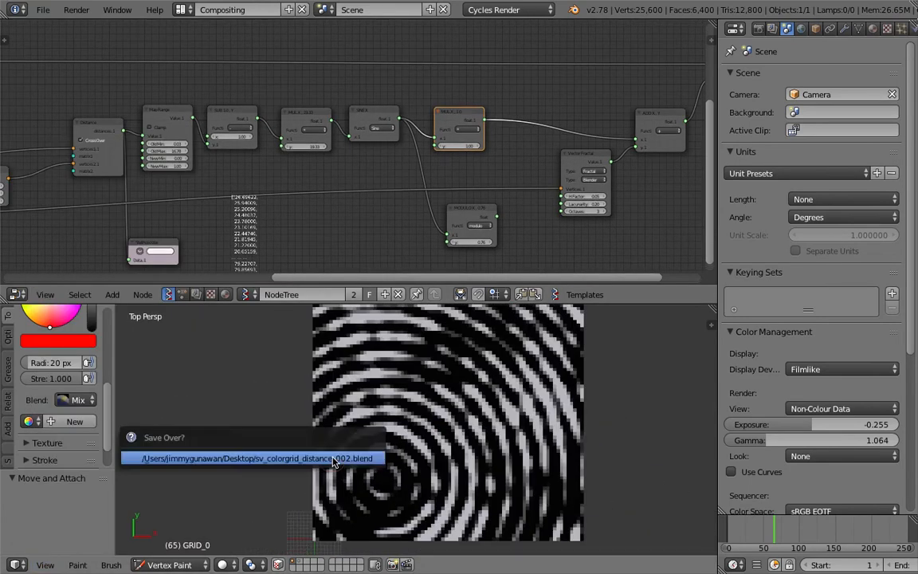
{"action": "left_click", "coordinate": [335, 459]}
Set the X and Y of the Vector in node feeding Distance to 40.
{"action": "middle_click_drag", "start_coordinate": [60, 241], "coordinate": [348, 176]}
{"action": "scroll", "coordinate": [349, 177], "scroll_direction": "up", "scroll_amount": 1}
{"action": "middle_click_drag", "start_coordinate": [199, 159], "coordinate": [292, 196]}
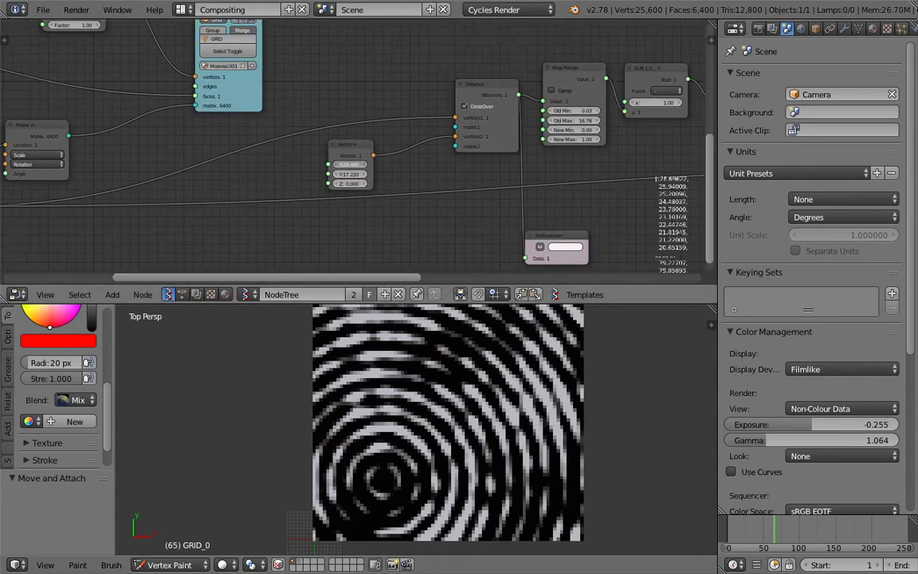
{"action": "left_click_drag", "start_coordinate": [351, 164], "coordinate": [356, 168]}
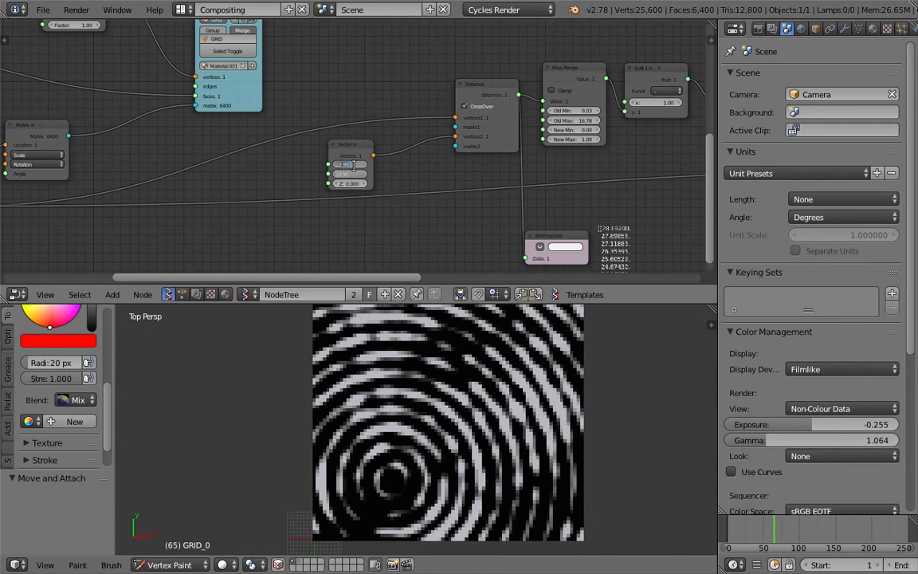
{"action": "key", "text": "Return"}
{"action": "scroll", "coordinate": [539, 420], "scroll_direction": "down", "scroll_amount": 1}
{"action": "middle_click_drag", "start_coordinate": [491, 421], "coordinate": [478, 426], "text": "shift"}
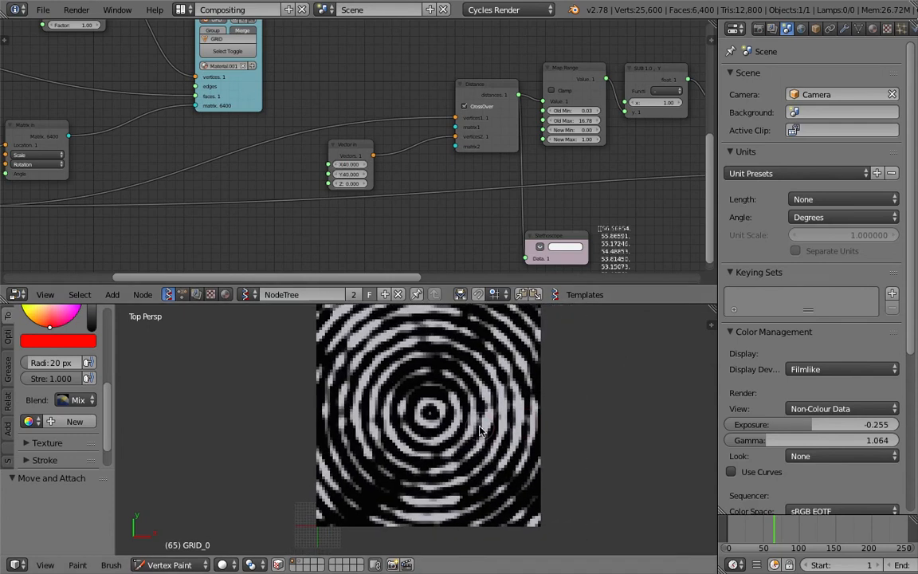
{"action": "scroll", "coordinate": [386, 201], "scroll_direction": "up", "scroll_amount": 1}
Save over the file, try a multiplier of 5 before Sine, and settle on 12.26.
{"action": "middle_click_drag", "start_coordinate": [376, 186], "coordinate": [207, 179]}
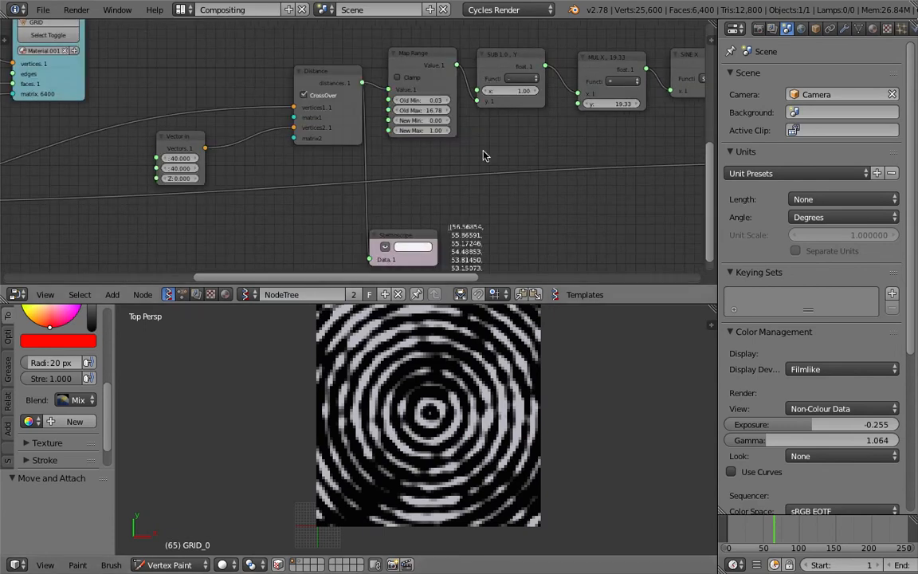
{"action": "middle_click_drag", "start_coordinate": [487, 155], "coordinate": [366, 170]}
{"action": "scroll", "coordinate": [368, 168], "scroll_direction": "up", "scroll_amount": 2}
{"action": "key", "text": "ctrl+s"}
{"action": "key", "text": "Return"}
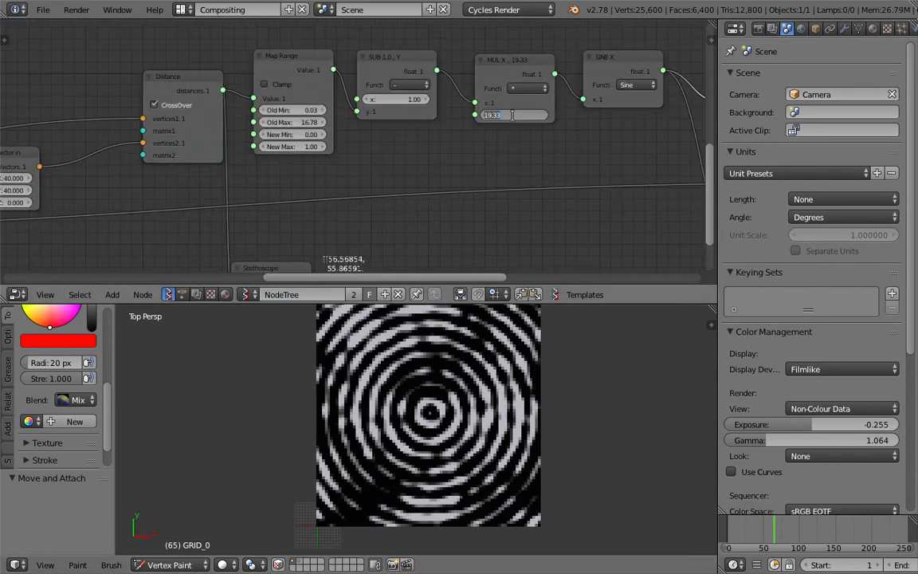
{"action": "type", "text": "5"}
{"action": "key", "text": "Return"}
{"action": "middle_click_drag", "start_coordinate": [512, 158], "coordinate": [421, 166]}
{"action": "left_click_drag", "start_coordinate": [455, 123], "coordinate": [681, 123]}
Set the Vector Fractal's H Factor to -0.04 and Lacunarity to 0.23, move the node closer to the chain, and save over the file.
{"action": "middle_click_drag", "start_coordinate": [555, 162], "coordinate": [346, 144]}
{"action": "mouse_move", "coordinate": [452, 197]}
{"action": "left_mouse_down"}
{"action": "mouse_move", "coordinate": [510, 197]}
{"action": "mouse_move", "coordinate": [431, 197]}
{"action": "mouse_move", "coordinate": [498, 208]}
{"action": "mouse_move", "coordinate": [453, 208]}
{"action": "left_mouse_up"}
{"action": "left_click_drag", "start_coordinate": [447, 131], "coordinate": [372, 125]}
{"action": "key", "text": "ctrl+s"}
{"action": "left_click", "coordinate": [373, 125]}
Reposition the Modulo, Vector Fractal, Vertex Color and Add nodes to tighten the end of the node chain.
{"action": "left_click_drag", "start_coordinate": [287, 215], "coordinate": [250, 218]}
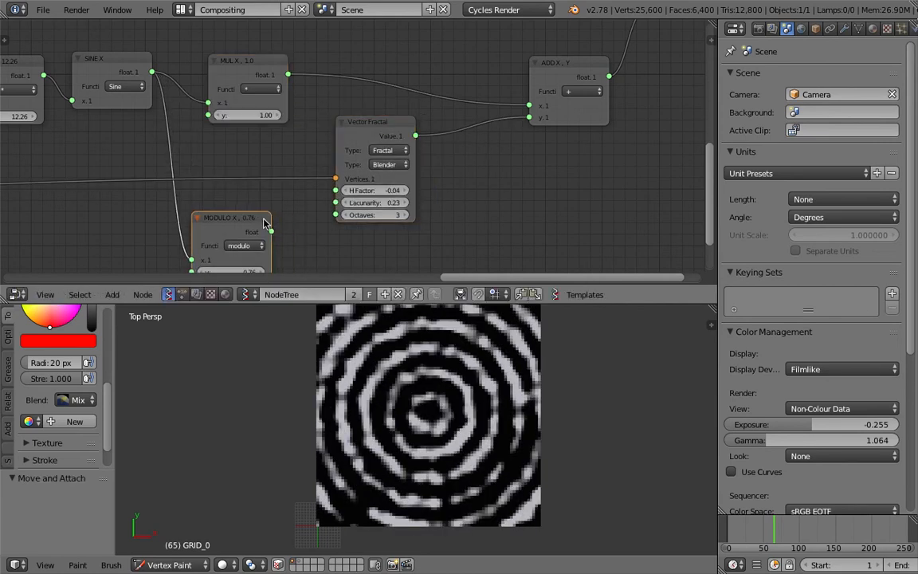
{"action": "scroll", "coordinate": [231, 206], "scroll_direction": "down", "scroll_amount": 1}
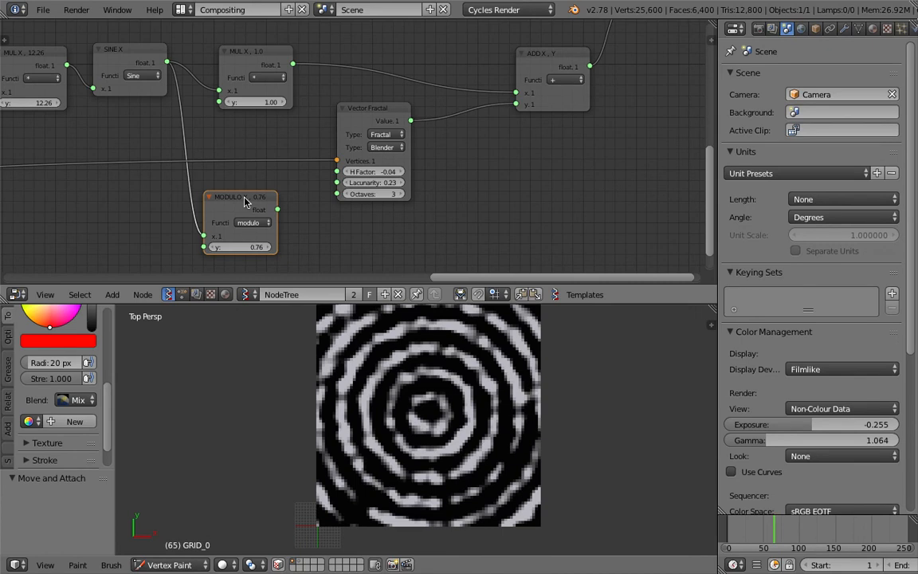
{"action": "left_click_drag", "start_coordinate": [367, 122], "coordinate": [363, 128]}
{"action": "middle_click_drag", "start_coordinate": [476, 232], "coordinate": [413, 223]}
{"action": "middle_click_drag", "start_coordinate": [499, 104], "coordinate": [439, 167]}
{"action": "left_click_drag", "start_coordinate": [555, 52], "coordinate": [559, 75]}
{"action": "middle_click_drag", "start_coordinate": [480, 126], "coordinate": [553, 124]}
{"action": "left_click_drag", "start_coordinate": [504, 106], "coordinate": [462, 106]}
{"action": "middle_click_drag", "start_coordinate": [245, 148], "coordinate": [297, 144]}
{"action": "mouse_move", "coordinate": [162, 148]}
{"action": "middle_mouse_down"}
{"action": "mouse_move", "coordinate": [246, 143]}
{"action": "mouse_move", "coordinate": [291, 125]}
{"action": "middle_mouse_up"}
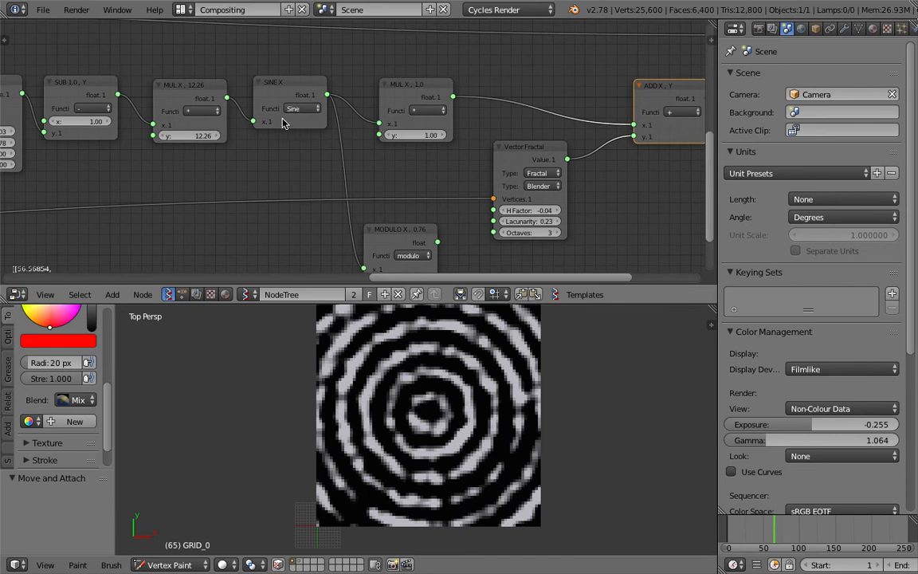
Sketch a smooth sine-like wave in the empty node editor space beside the Vector Fractal, with a sawtooth wave beneath it.
{"action": "middle_click_drag", "start_coordinate": [551, 270], "coordinate": [359, 227]}
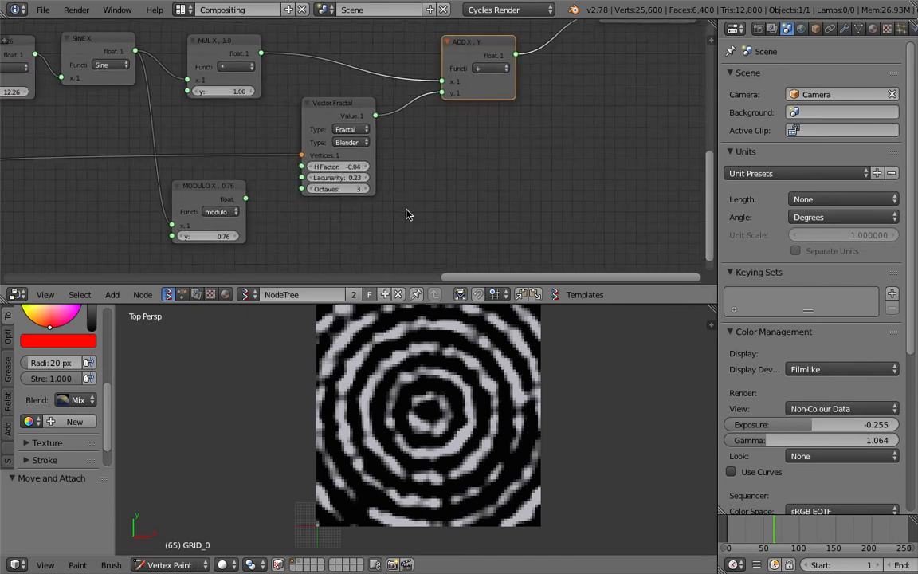
{"action": "mouse_move", "coordinate": [524, 195]}
{"action": "left_mouse_down"}
{"action": "mouse_move", "coordinate": [567, 195]}
{"action": "mouse_move", "coordinate": [627, 236]}
{"action": "left_mouse_up"}
{"action": "middle_click_drag", "start_coordinate": [596, 213], "coordinate": [568, 216]}
{"action": "middle_click_drag", "start_coordinate": [415, 222], "coordinate": [371, 149]}
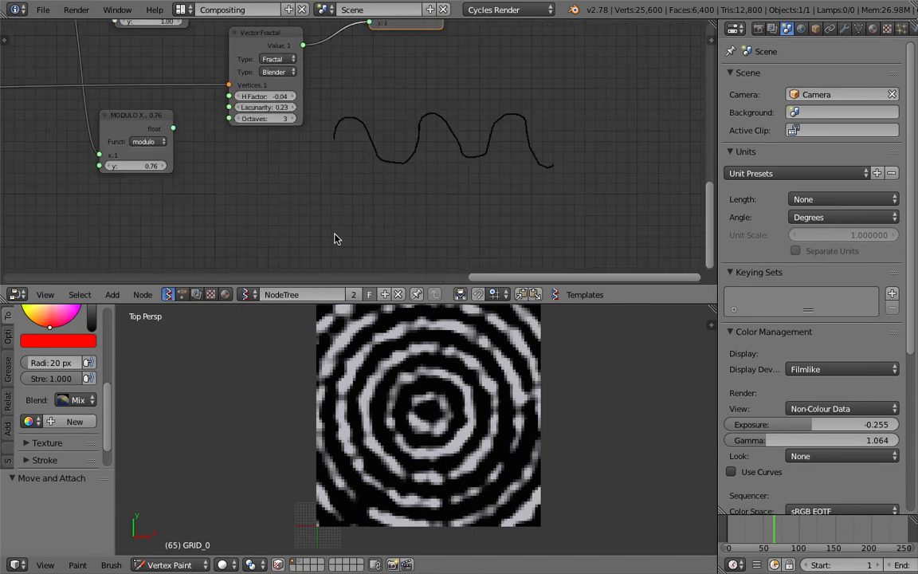
{"action": "mouse_move", "coordinate": [311, 245]}
{"action": "left_mouse_down"}
{"action": "mouse_move", "coordinate": [379, 196]}
{"action": "mouse_move", "coordinate": [376, 243]}
{"action": "mouse_move", "coordinate": [426, 199]}
{"action": "mouse_move", "coordinate": [429, 223]}
{"action": "mouse_move", "coordinate": [538, 210]}
{"action": "left_mouse_up"}
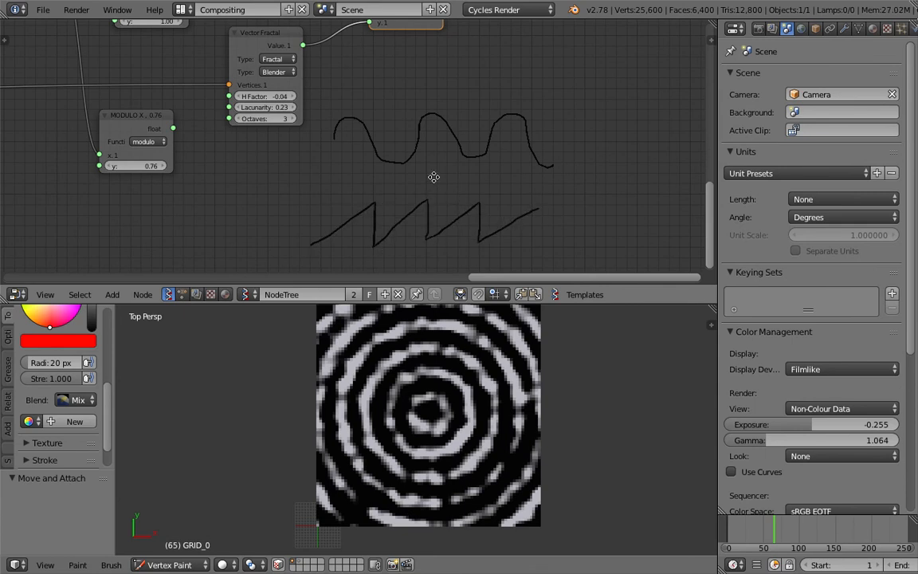
Save over the current file.
{"action": "middle_click_drag", "start_coordinate": [438, 180], "coordinate": [444, 209]}
{"action": "key", "text": "ctrl+s"}
{"action": "left_click", "coordinate": [443, 209]}
Try multiplication in the Add node that combines the rings with the fractal noise, and return its function to addition.
{"action": "middle_click_drag", "start_coordinate": [399, 149], "coordinate": [407, 176]}
{"action": "middle_click_drag", "start_coordinate": [477, 126], "coordinate": [418, 195]}
{"action": "middle_click_drag", "start_coordinate": [574, 69], "coordinate": [571, 79]}
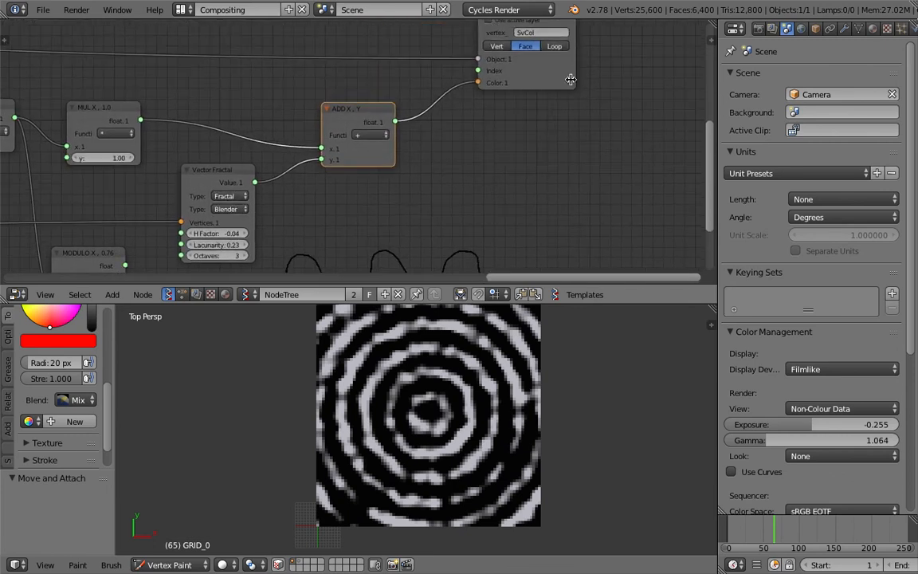
{"action": "middle_click_drag", "start_coordinate": [356, 138], "coordinate": [478, 116]}
{"action": "left_click", "coordinate": [491, 115]}
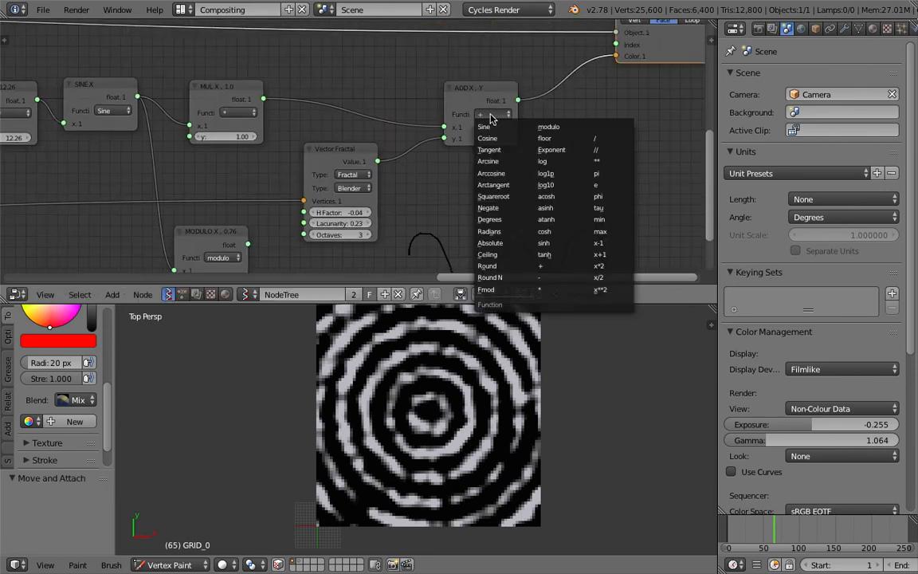
{"action": "left_click", "coordinate": [556, 289]}
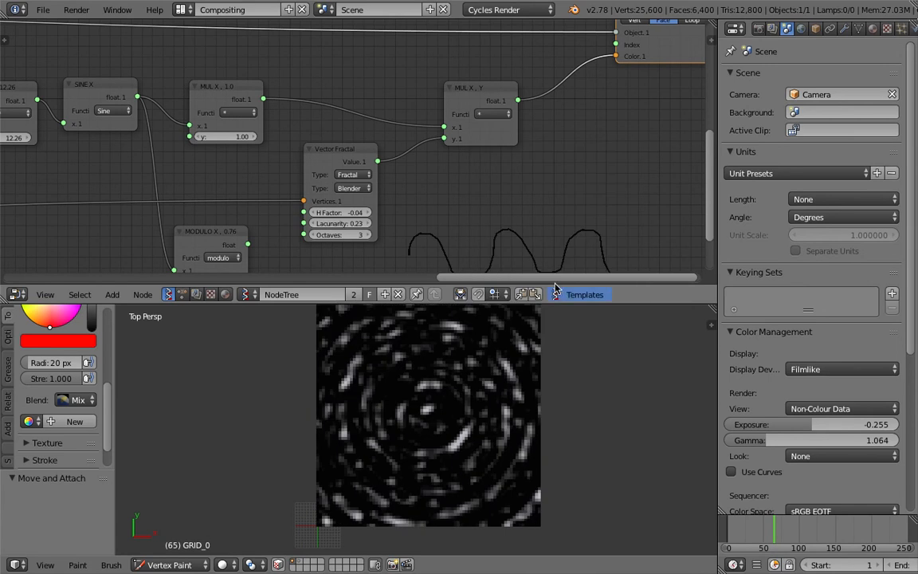
{"action": "left_click", "coordinate": [493, 113]}
{"action": "left_click", "coordinate": [507, 241]}
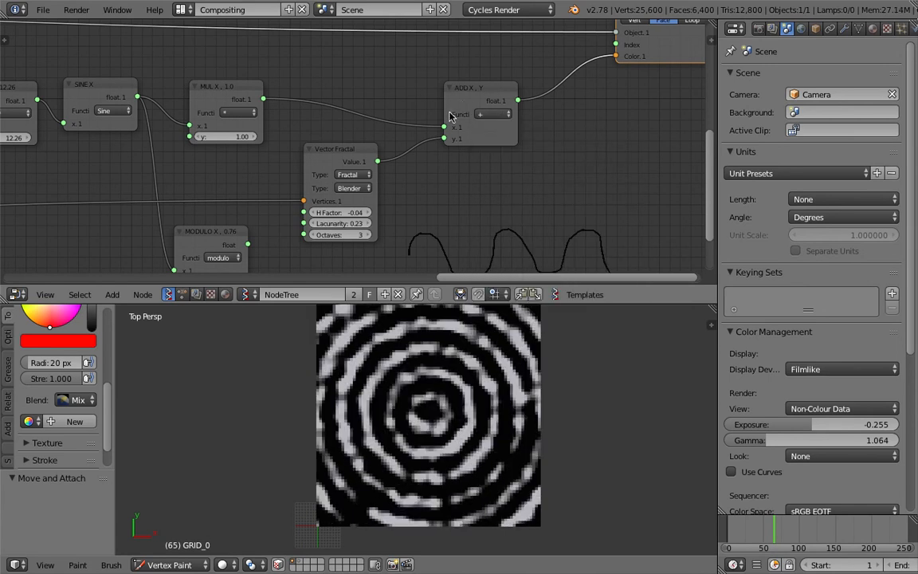
Insert a Vector in node between the Add node and Vertex Color, feeding the Add result into its X input.
{"action": "left_click_drag", "start_coordinate": [473, 98], "coordinate": [455, 99]}
{"action": "middle_click_drag", "start_coordinate": [556, 92], "coordinate": [545, 109]}
{"action": "key", "text": "ctrl+a"}
{"action": "type", "text": "vector i"}
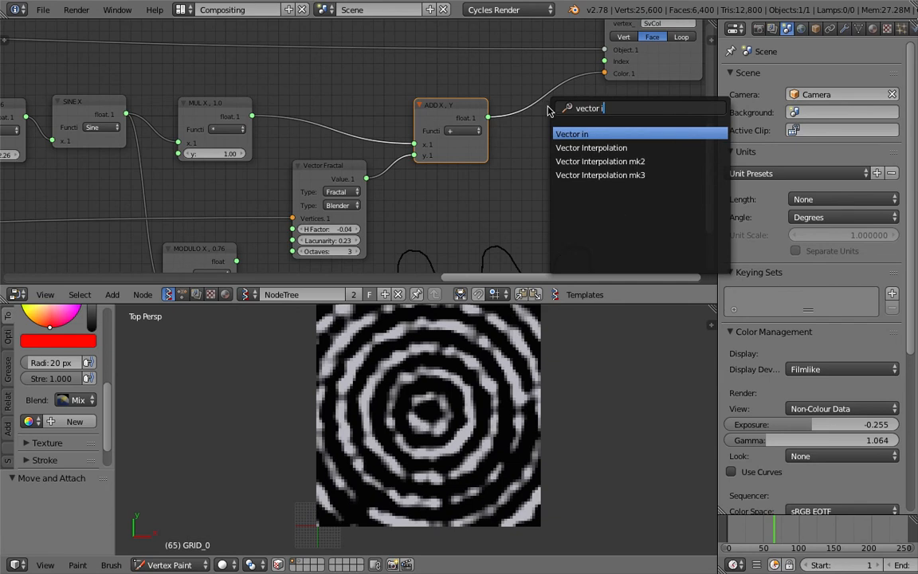
{"action": "key", "text": "Return"}
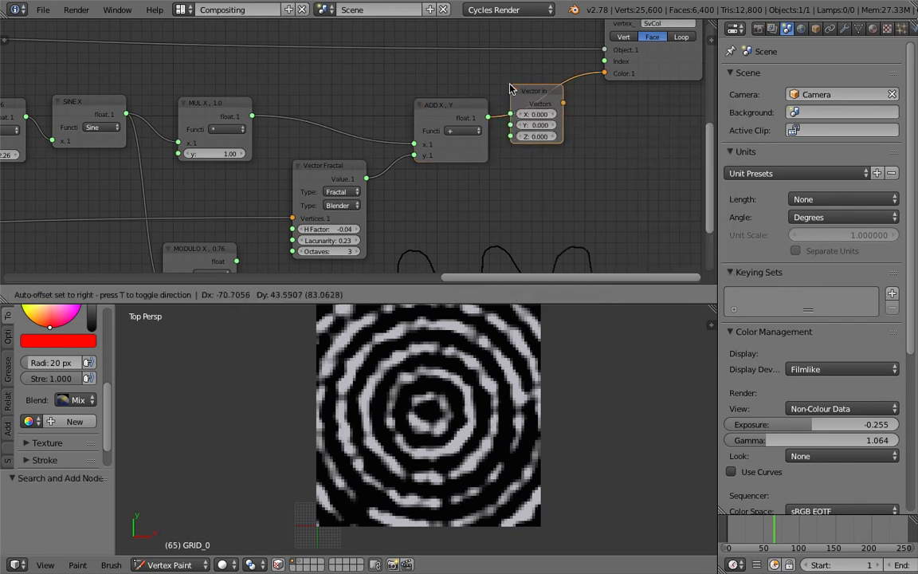
{"action": "left_click", "coordinate": [517, 89]}
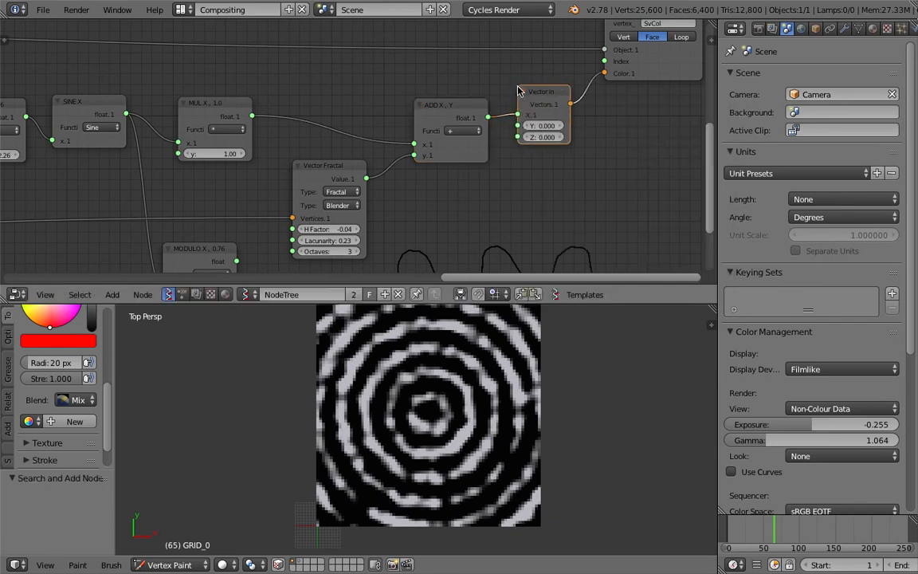
{"action": "middle_click_drag", "start_coordinate": [562, 131], "coordinate": [506, 84]}
{"action": "left_click_drag", "start_coordinate": [507, 55], "coordinate": [522, 59]}
{"action": "left_click", "coordinate": [412, 65]}
Duplicate the Vector Fractal node below the original and feed the grid's vertices into the copy.
{"action": "middle_click_drag", "start_coordinate": [405, 128], "coordinate": [413, 108]}
{"action": "left_click", "coordinate": [291, 106]}
{"action": "scroll", "coordinate": [287, 128], "scroll_direction": "down", "scroll_amount": 3}
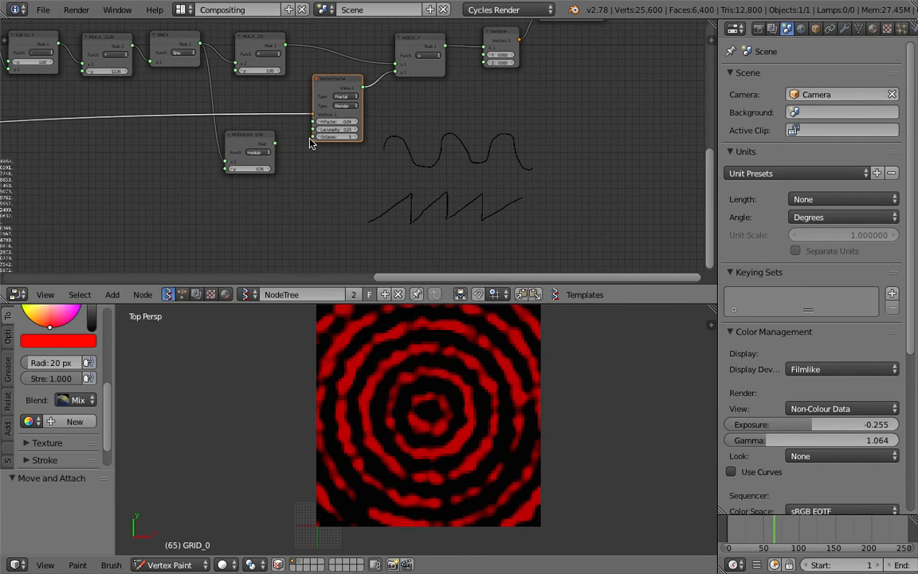
{"action": "key", "text": "shift+d"}
{"action": "left_click", "coordinate": [310, 207]}
{"action": "key", "text": "Home"}
{"action": "scroll", "coordinate": [178, 159], "scroll_direction": "down", "scroll_amount": 3}
{"action": "left_click_drag", "start_coordinate": [116, 147], "coordinate": [560, 167]}
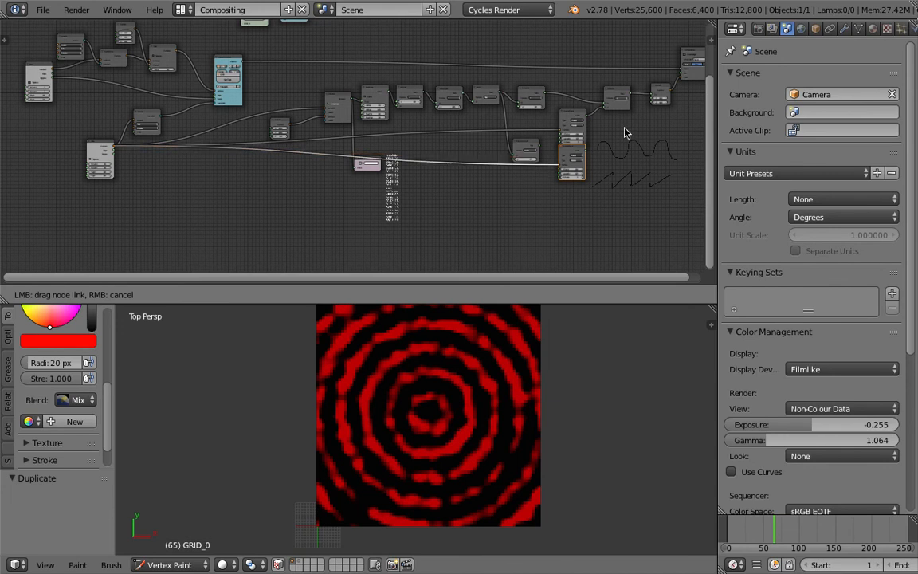
Connect the duplicated Vector Fractal's value to the Y input of the Vector in node.
{"action": "middle_click_drag", "start_coordinate": [565, 133], "coordinate": [367, 162]}
{"action": "scroll", "coordinate": [414, 172], "scroll_direction": "up", "scroll_amount": 10}
{"action": "left_click_drag", "start_coordinate": [430, 213], "coordinate": [575, 99]}
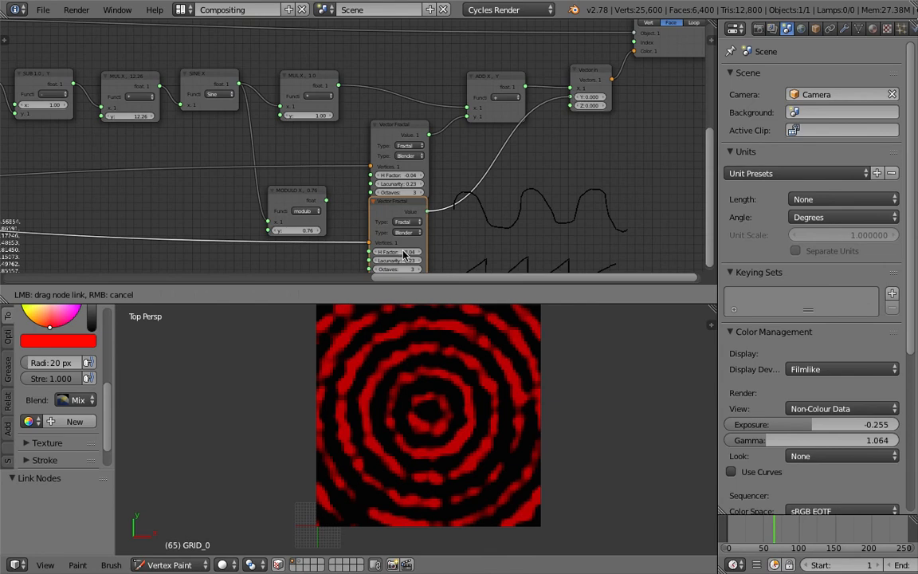
{"action": "middle_click_drag", "start_coordinate": [484, 226], "coordinate": [448, 166]}
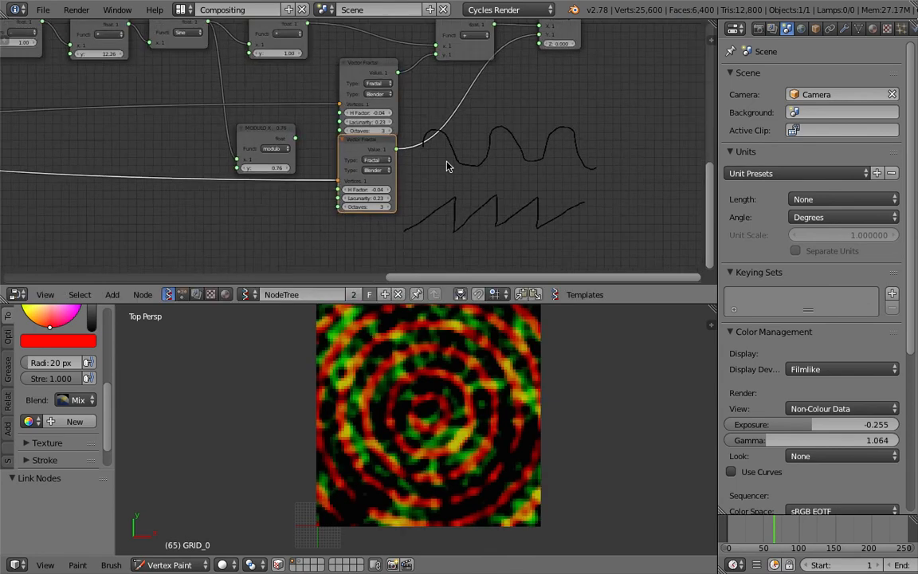
Set the duplicated Vector Fractal's H Factor to 0.05 and Lacunarity to 0.26, and separate the two fractal nodes.
{"action": "scroll", "coordinate": [448, 166], "scroll_direction": "up", "scroll_amount": 4}
{"action": "mouse_move", "coordinate": [382, 206]}
{"action": "left_mouse_down"}
{"action": "mouse_move", "coordinate": [456, 206]}
{"action": "mouse_move", "coordinate": [388, 205]}
{"action": "mouse_move", "coordinate": [399, 217]}
{"action": "mouse_move", "coordinate": [383, 217]}
{"action": "mouse_move", "coordinate": [392, 217]}
{"action": "left_mouse_up"}
{"action": "left_click_drag", "start_coordinate": [251, 126], "coordinate": [232, 122]}
{"action": "scroll", "coordinate": [351, 95], "scroll_direction": "down", "scroll_amount": 6}
{"action": "middle_click_drag", "start_coordinate": [366, 84], "coordinate": [312, 119]}
{"action": "left_click_drag", "start_coordinate": [312, 122], "coordinate": [300, 114]}
{"action": "scroll", "coordinate": [365, 201], "scroll_direction": "up", "scroll_amount": 1}
Insert a duplicate of the Add node between the lower Vector Fractal and the Vector in node, with y set to 0.5.
{"action": "left_click_drag", "start_coordinate": [398, 73], "coordinate": [385, 57]}
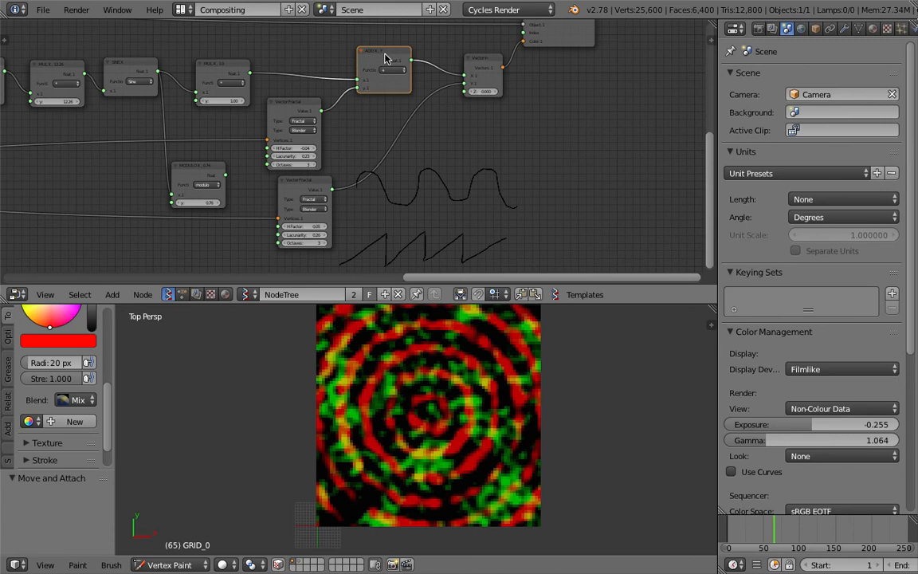
{"action": "key", "text": "shift+d"}
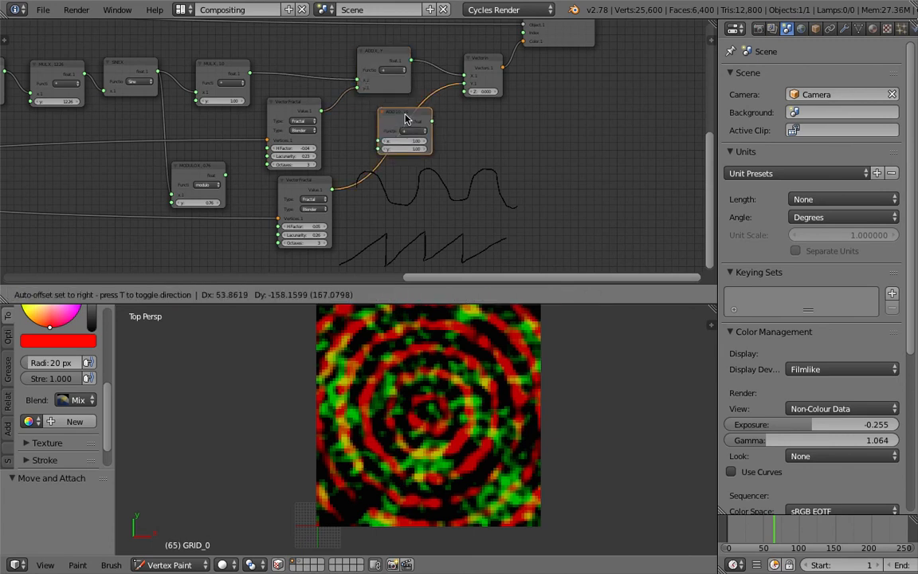
{"action": "left_click", "coordinate": [406, 119]}
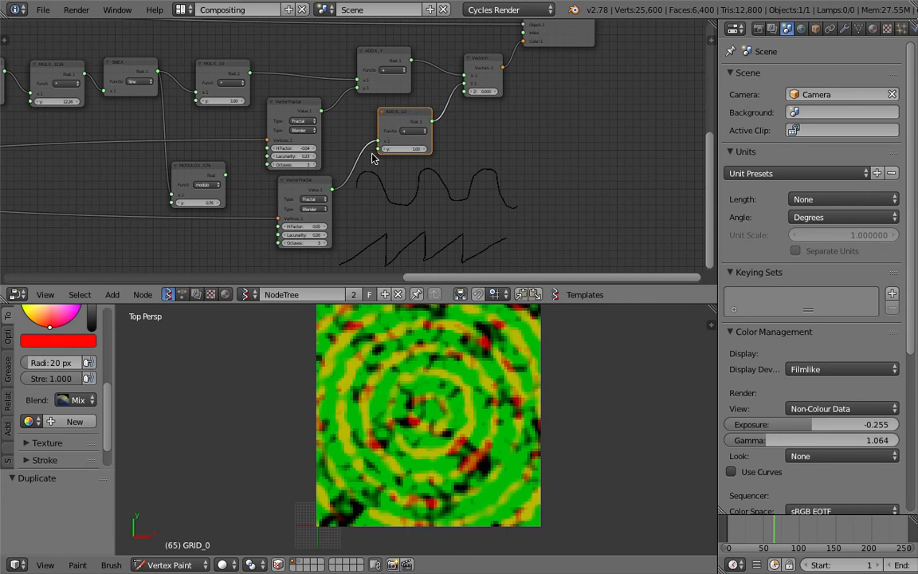
{"action": "scroll", "coordinate": [347, 148], "scroll_direction": "up", "scroll_amount": 1}
{"action": "left_click", "coordinate": [494, 60]}
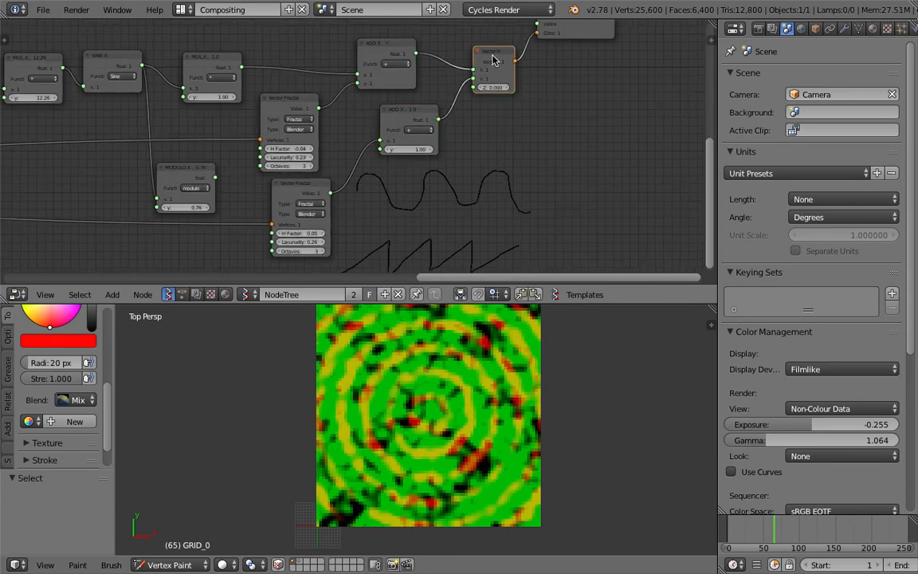
{"action": "left_click", "coordinate": [416, 150]}
{"action": "type", "text": "0.5"}
{"action": "key", "text": "Return"}
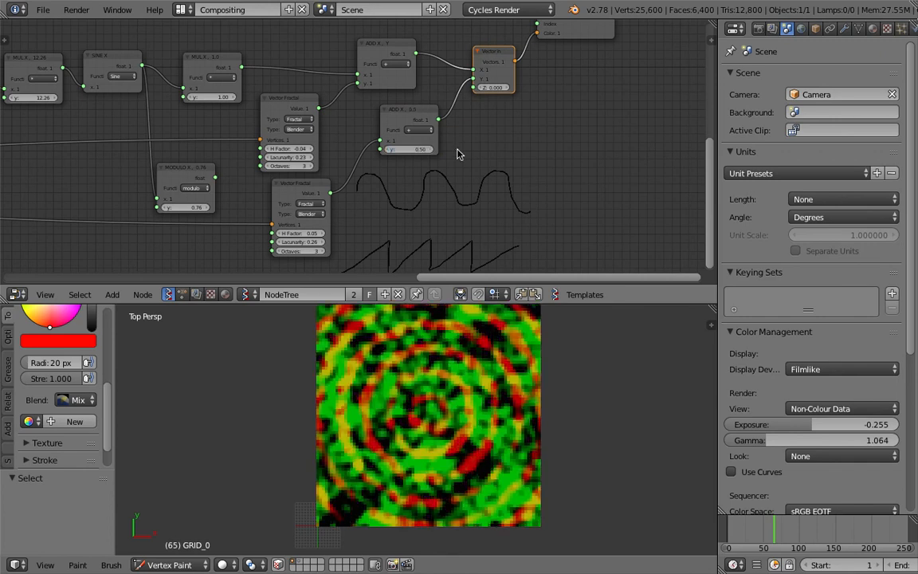
Connect the output of the multiply node after Sine to the second Add node's y input.
{"action": "middle_click_drag", "start_coordinate": [456, 153], "coordinate": [478, 161]}
{"action": "left_click_drag", "start_coordinate": [293, 102], "coordinate": [426, 218]}
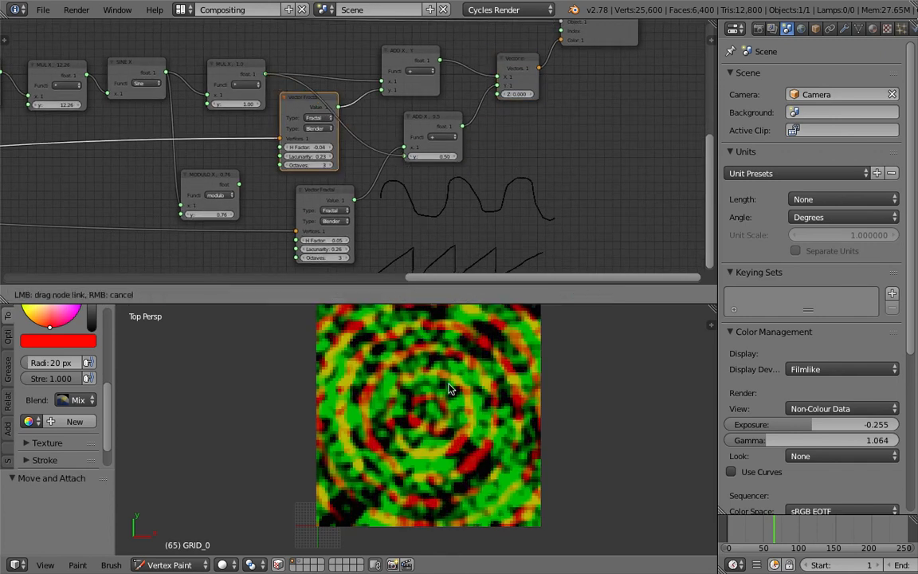
{"action": "left_click_drag", "start_coordinate": [425, 373], "coordinate": [385, 374]}
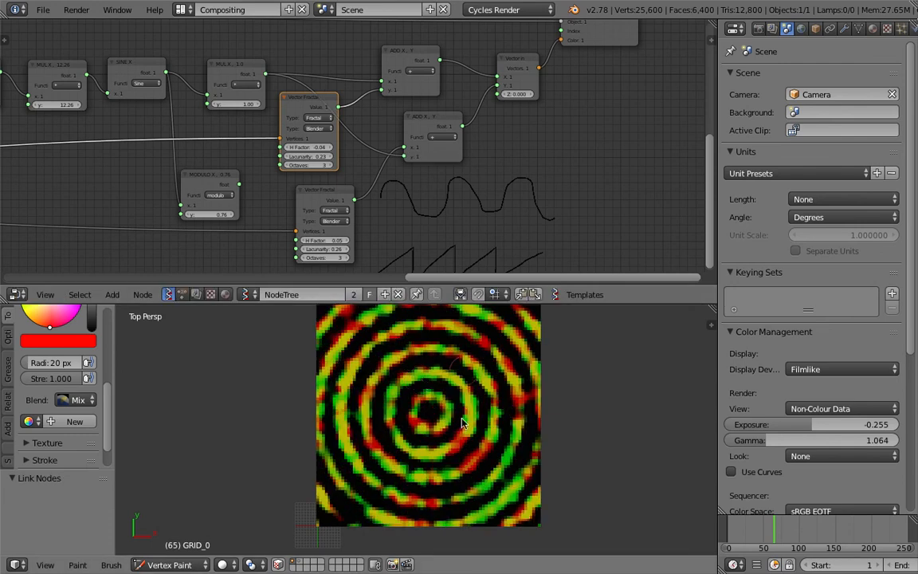
Delete the Vector in node and move the Vertex Color node farther from the Add nodes.
{"action": "middle_click_drag", "start_coordinate": [502, 206], "coordinate": [391, 278]}
{"action": "left_click_drag", "start_coordinate": [498, 111], "coordinate": [553, 86]}
{"action": "left_click", "coordinate": [397, 131]}
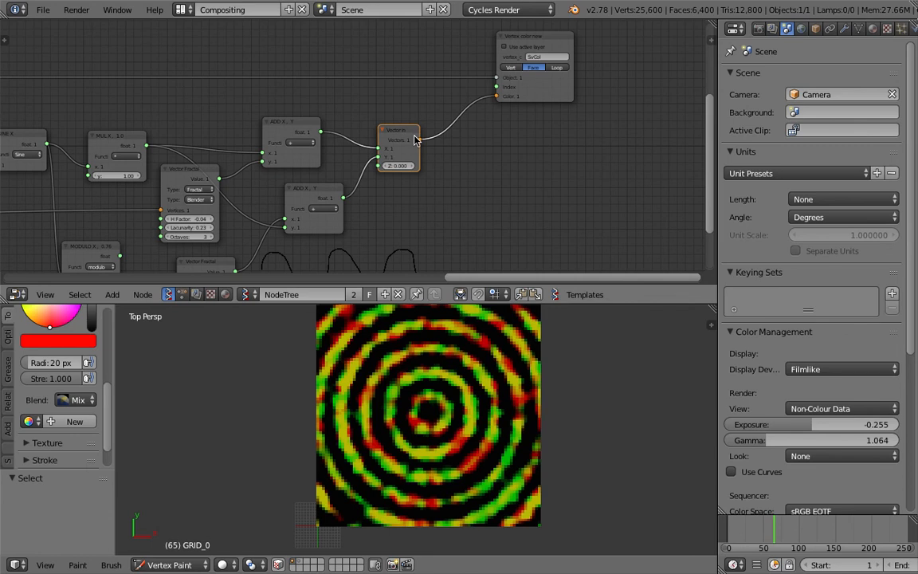
{"action": "key", "text": "x"}
{"action": "left_click_drag", "start_coordinate": [548, 100], "coordinate": [582, 84]}
Add a Vector Lerp node in Evaluate mode between the Add nodes and Vertex Color, and save over the file.
{"action": "key", "text": "shift+a"}
{"action": "left_click", "coordinate": [473, 127]}
{"action": "type", "text": "vector"}
{"action": "key", "text": "Down"}
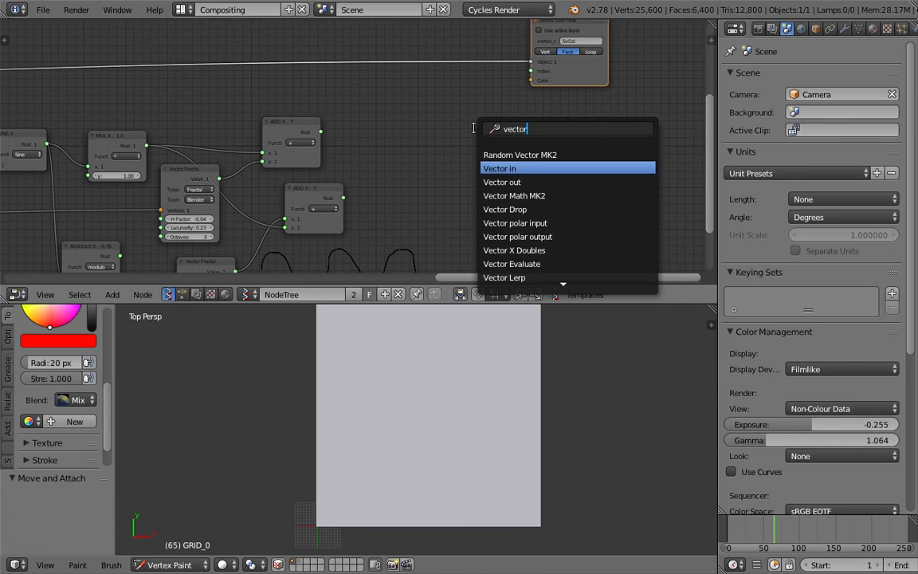
{"action": "type", "text": "le"}
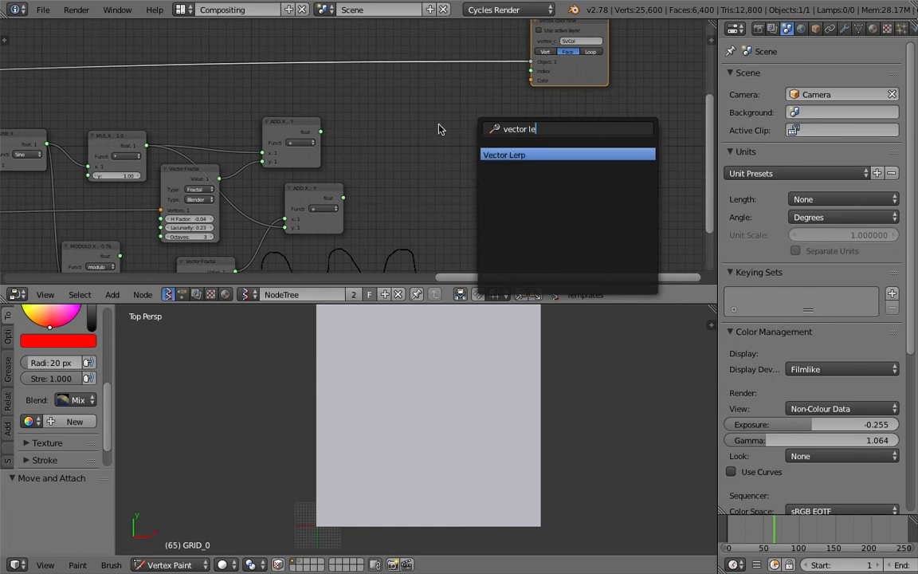
{"action": "key", "text": "Return"}
{"action": "left_click", "coordinate": [395, 121]}
{"action": "scroll", "coordinate": [430, 140], "scroll_direction": "up", "scroll_amount": 4}
{"action": "left_click", "coordinate": [459, 148]}
{"action": "left_click_drag", "start_coordinate": [456, 127], "coordinate": [453, 119]}
{"action": "key", "text": "ctrl+s"}
{"action": "left_click", "coordinate": [453, 119]}
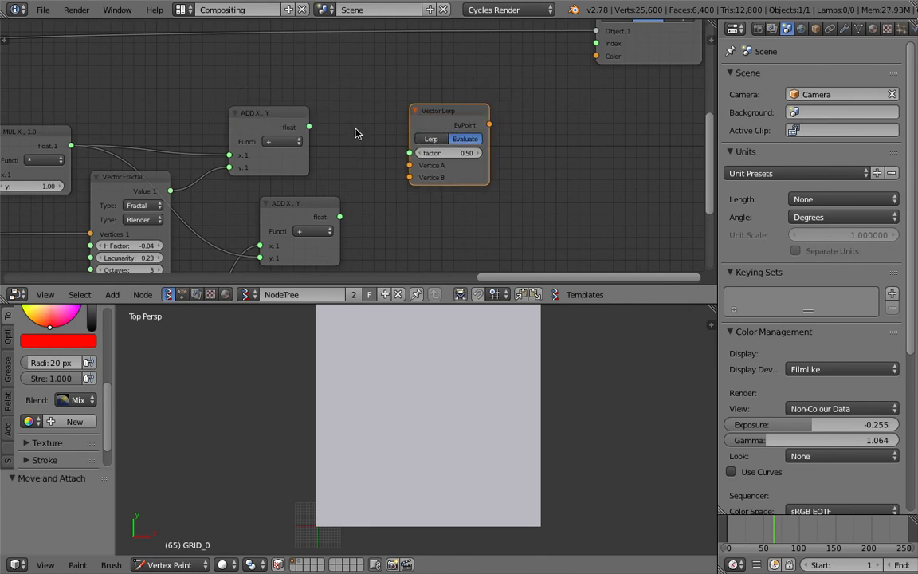
Connect the upper Add node's output to Vector Lerp's factor and move the Lerp node nearer to Vertex Color.
{"action": "left_click_drag", "start_coordinate": [281, 117], "coordinate": [295, 112]}
{"action": "scroll", "coordinate": [340, 161], "scroll_direction": "down", "scroll_amount": 1}
{"action": "middle_click_drag", "start_coordinate": [340, 160], "coordinate": [335, 168]}
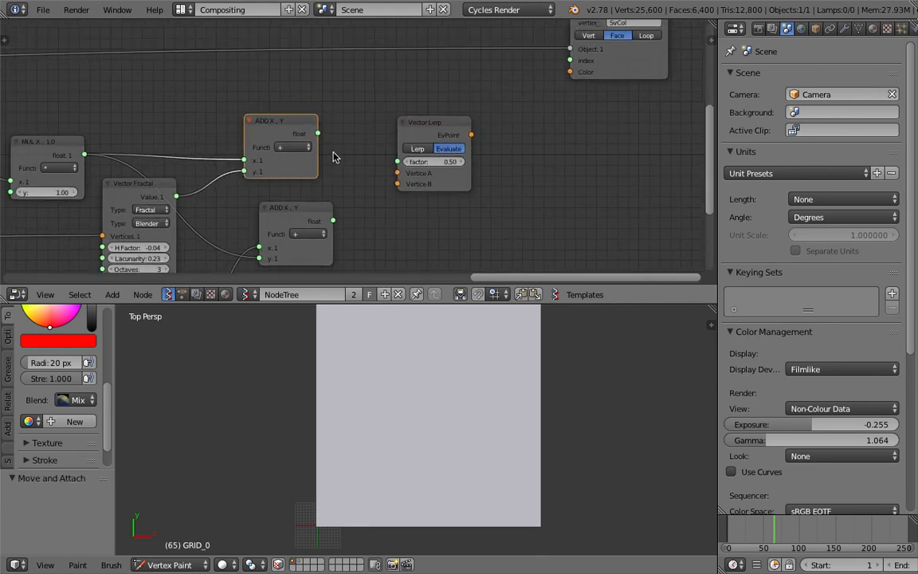
{"action": "left_click_drag", "start_coordinate": [319, 135], "coordinate": [471, 139]}
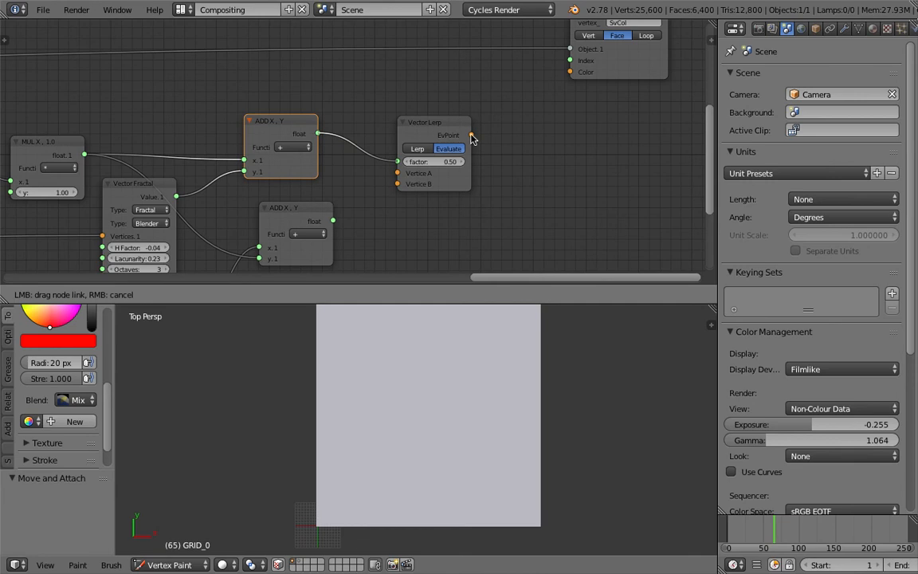
{"action": "left_click_drag", "start_coordinate": [554, 89], "coordinate": [397, 161]}
{"action": "left_click_drag", "start_coordinate": [420, 126], "coordinate": [469, 99]}
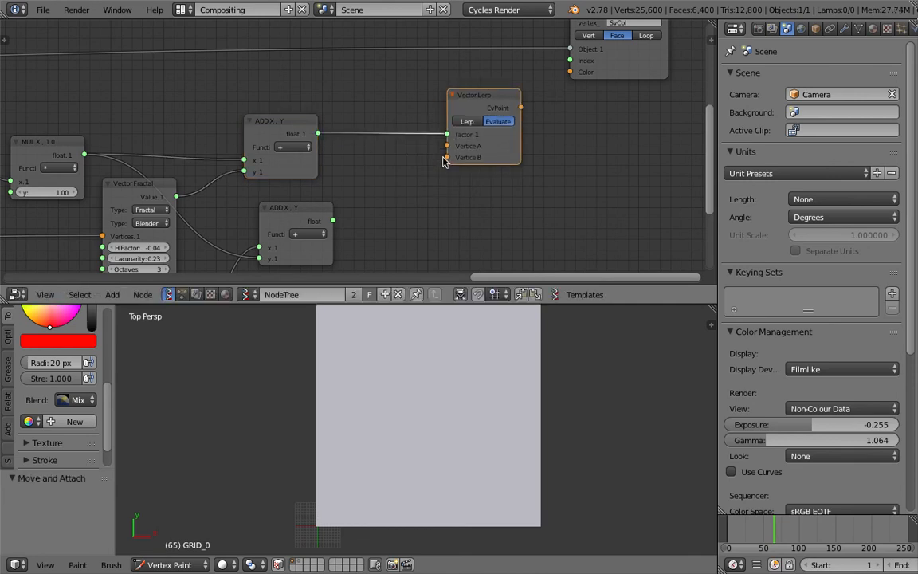
Add a Vector in node beside the upper Add node and place a duplicate of it below Vector Lerp.
{"action": "key", "text": "shift+a"}
{"action": "left_click", "coordinate": [420, 169]}
{"action": "type", "text": "vec"}
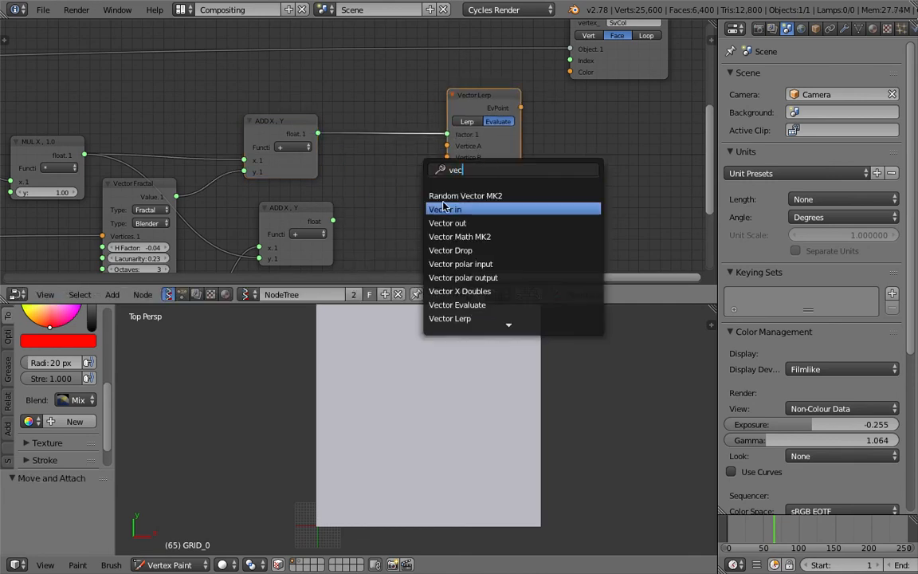
{"action": "key", "text": "Return"}
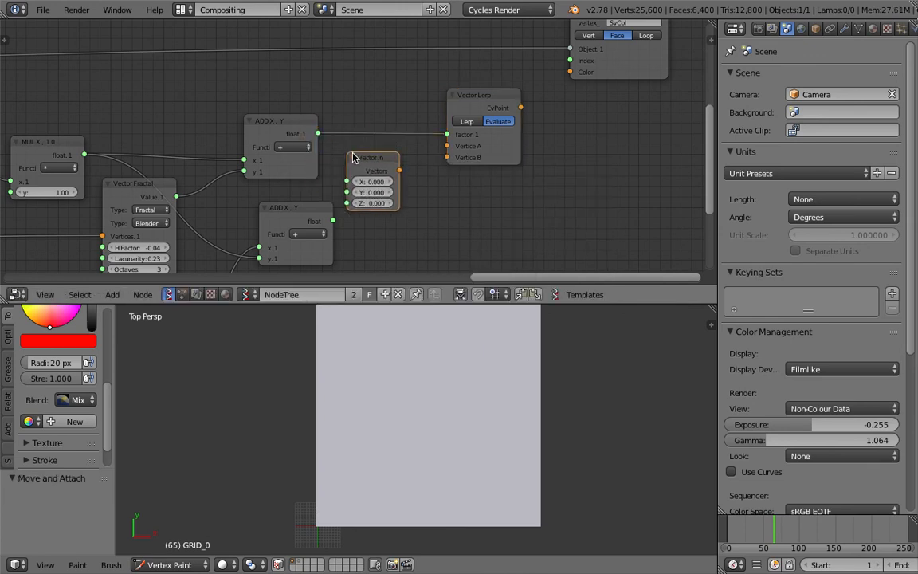
{"action": "key", "text": "shift+d"}
{"action": "left_click", "coordinate": [453, 207]}
Set X to 1 in the first Vector in node and Z to 1 in its duplicate.
{"action": "left_click", "coordinate": [389, 181]}
{"action": "type", "text": "1"}
{"action": "key", "text": "Return"}
{"action": "left_click", "coordinate": [474, 254]}
{"action": "type", "text": "1"}
{"action": "key", "text": "Return"}
Connect the X 1 vector to Vector Lerp's Vertice A input and the Z 1 vector to Vertice B.
{"action": "left_click_drag", "start_coordinate": [399, 170], "coordinate": [447, 146]}
{"action": "left_click_drag", "start_coordinate": [498, 220], "coordinate": [449, 157]}
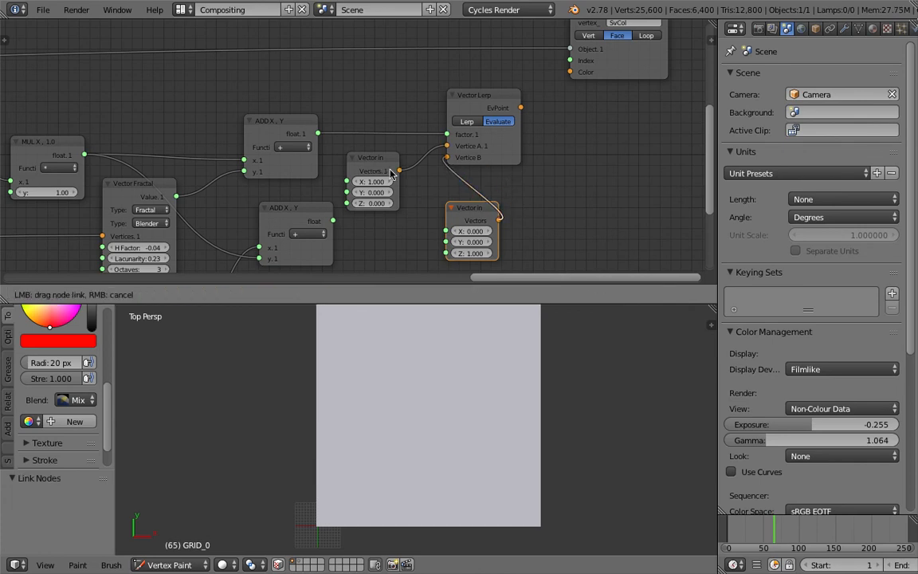
{"action": "left_click_drag", "start_coordinate": [465, 241], "coordinate": [465, 241]}
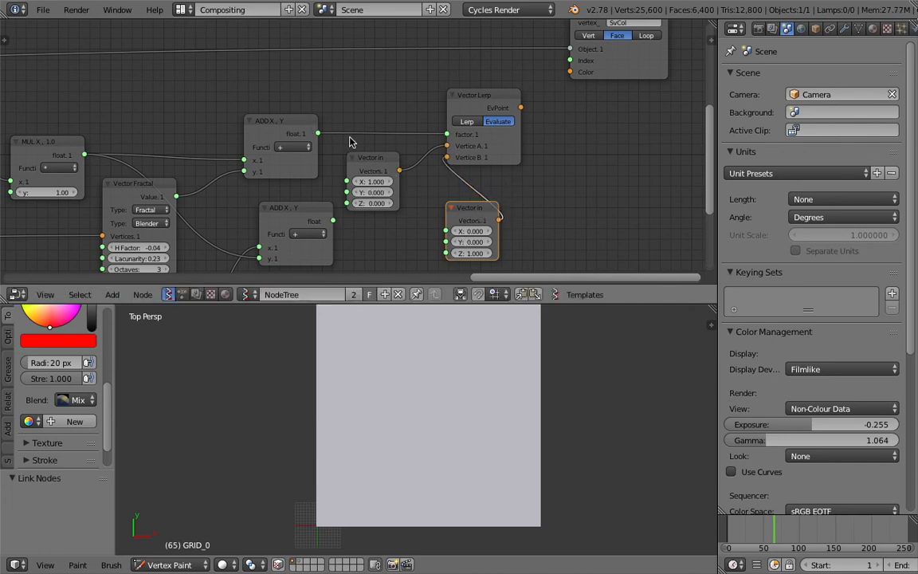
Connect Vector Lerp's EvPoint output to the Color input of the Vertex Color node.
{"action": "left_click_drag", "start_coordinate": [520, 107], "coordinate": [571, 73]}
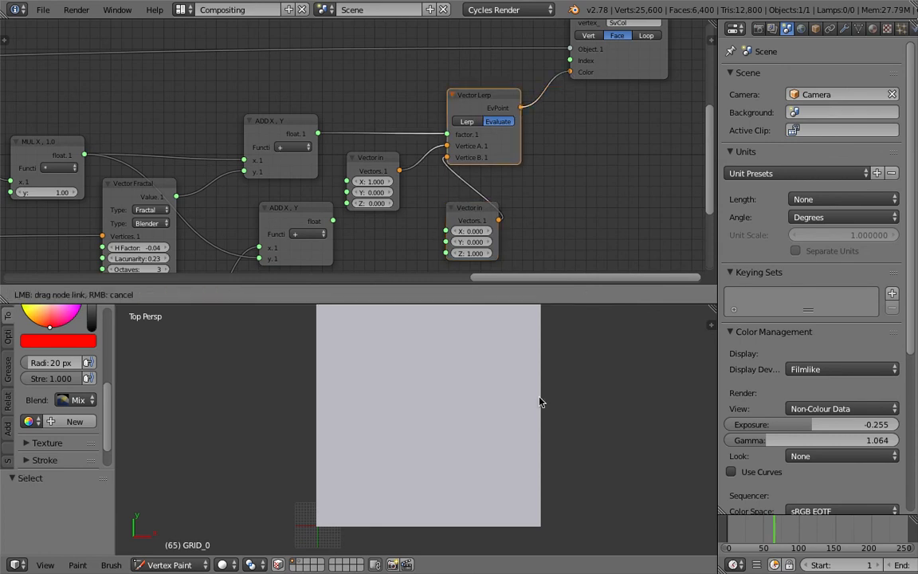
{"action": "scroll", "coordinate": [431, 402], "scroll_direction": "down", "scroll_amount": 1}
{"action": "middle_click_drag", "start_coordinate": [476, 421], "coordinate": [476, 398], "text": "shift"}
Delete the unused second Add, second Vector Fractal and Modulo nodes.
{"action": "middle_click_drag", "start_coordinate": [306, 206], "coordinate": [475, 172]}
{"action": "left_click_drag", "start_coordinate": [316, 166], "coordinate": [287, 196]}
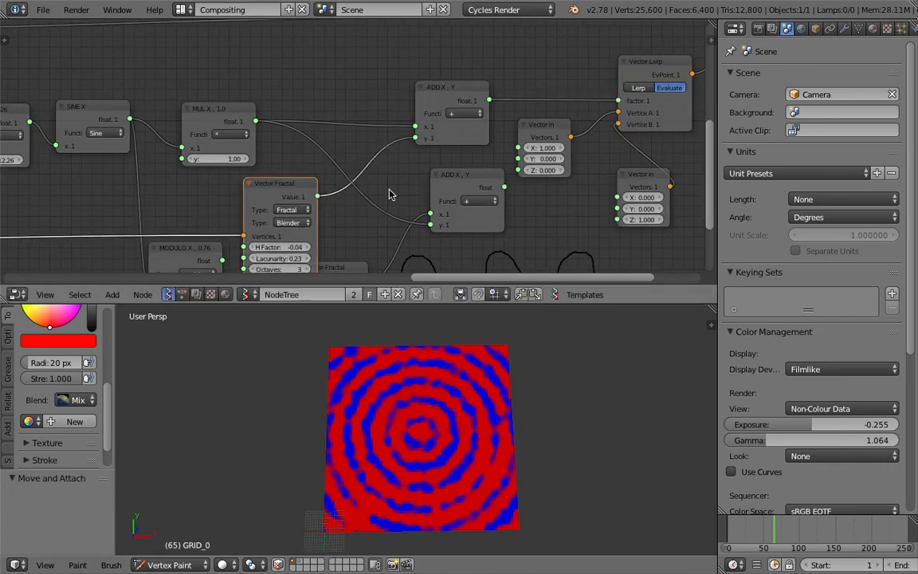
{"action": "scroll", "coordinate": [406, 191], "scroll_direction": "down", "scroll_amount": 3}
{"action": "left_click", "coordinate": [431, 187]}
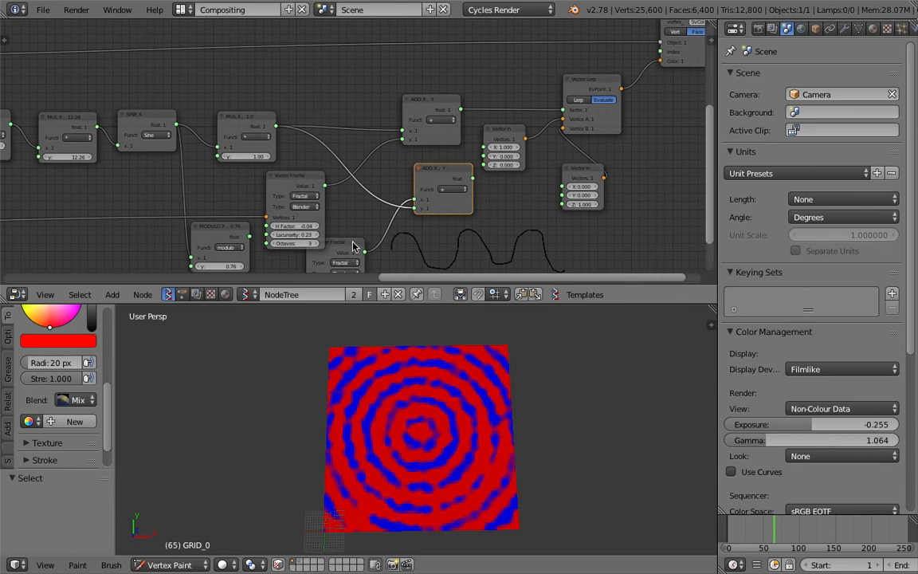
{"action": "key", "text": "x"}
{"action": "left_click", "coordinate": [353, 246]}
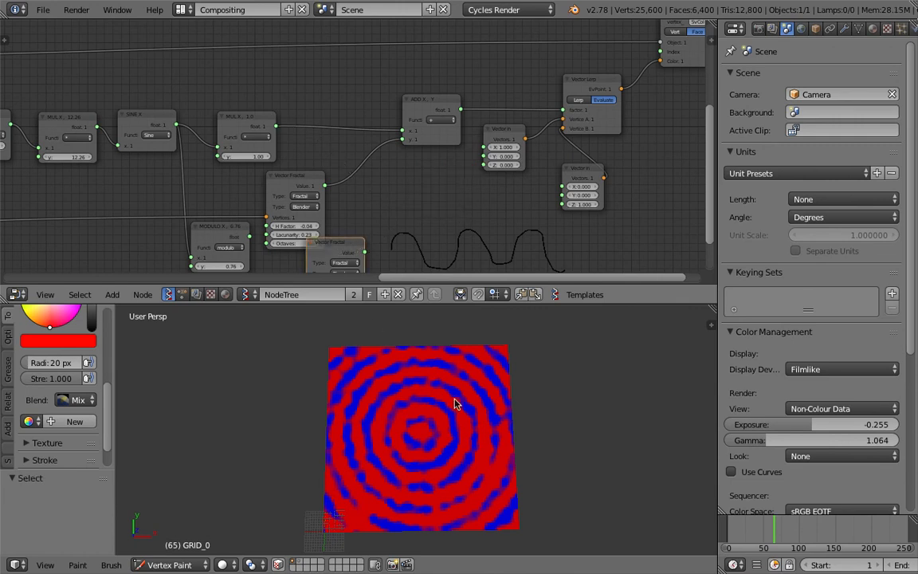
{"action": "key", "text": "x"}
{"action": "left_click", "coordinate": [235, 228]}
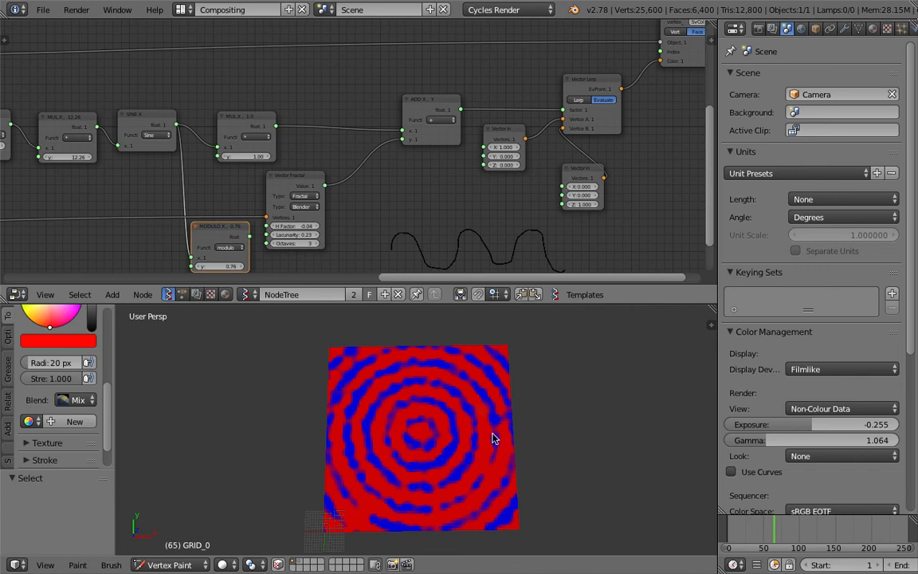
{"action": "key", "text": "x"}
{"action": "mouse_move", "coordinate": [433, 470]}
{"action": "middle_mouse_down"}
{"action": "mouse_move", "coordinate": [437, 431]}
{"action": "mouse_move", "coordinate": [369, 383]}
{"action": "mouse_move", "coordinate": [402, 413]}
{"action": "mouse_move", "coordinate": [446, 424]}
{"action": "middle_mouse_up"}
{"action": "scroll", "coordinate": [429, 418], "scroll_direction": "down", "scroll_amount": 1}
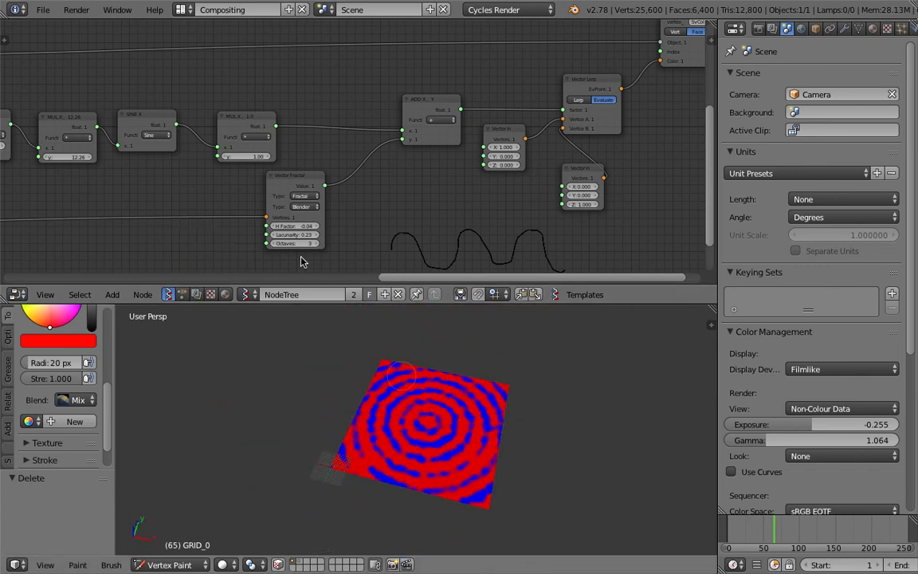
Move the Vector Fractal, second Multiply and Sine nodes to tighten the node chain before the Add node.
{"action": "scroll", "coordinate": [348, 179], "scroll_direction": "down", "scroll_amount": 3}
{"action": "middle_click_drag", "start_coordinate": [349, 179], "coordinate": [422, 179]}
{"action": "left_click_drag", "start_coordinate": [381, 175], "coordinate": [295, 230]}
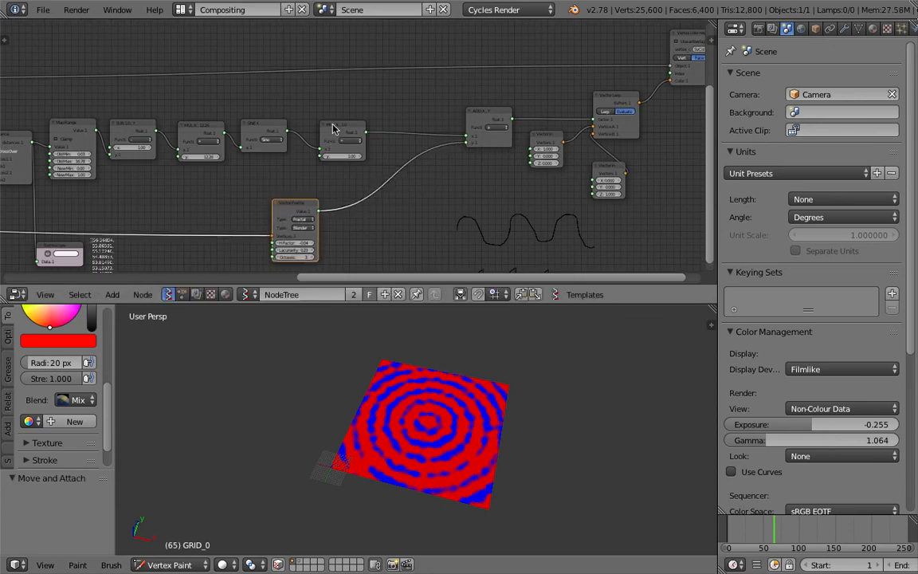
{"action": "left_click_drag", "start_coordinate": [333, 127], "coordinate": [319, 113]}
{"action": "left_click_drag", "start_coordinate": [264, 124], "coordinate": [272, 110]}
Try a multiplier of 1 in the Multiply node feeding Sine and settle on 9.43.
{"action": "middle_click_drag", "start_coordinate": [415, 222], "coordinate": [253, 173]}
{"action": "scroll", "coordinate": [253, 173], "scroll_direction": "up", "scroll_amount": 5}
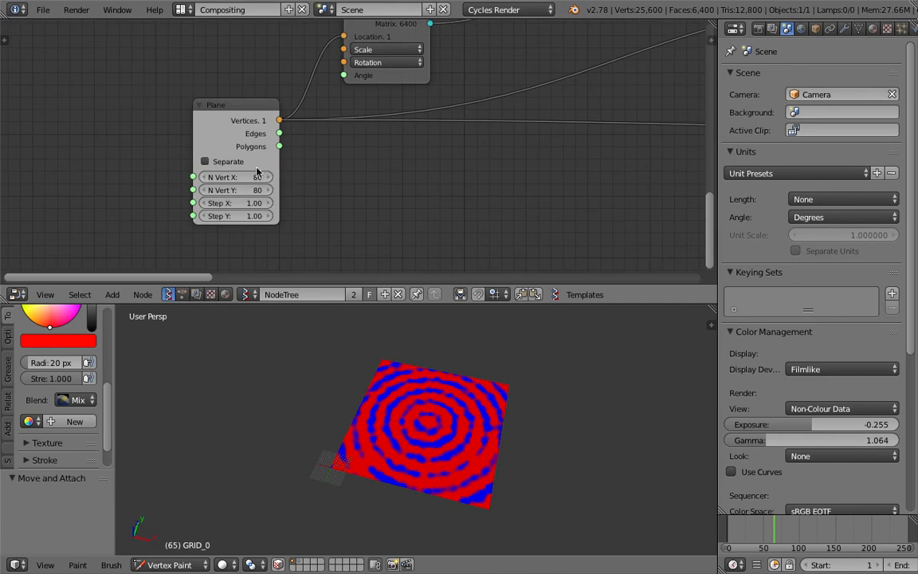
{"action": "mouse_move", "coordinate": [369, 371]}
{"action": "middle_mouse_down"}
{"action": "mouse_move", "coordinate": [403, 394]}
{"action": "mouse_move", "coordinate": [480, 385]}
{"action": "middle_mouse_up"}
{"action": "middle_click_drag", "start_coordinate": [416, 426], "coordinate": [420, 459]}
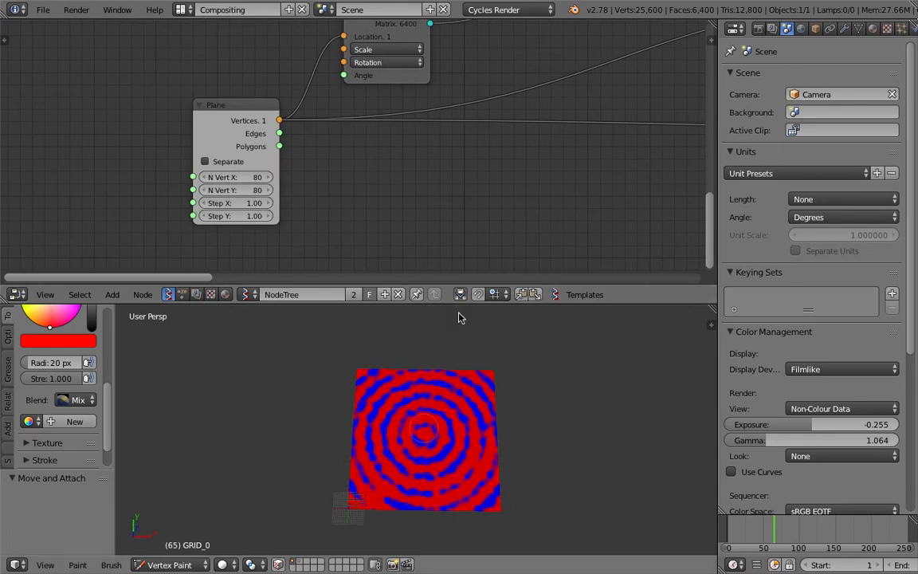
{"action": "middle_click_drag", "start_coordinate": [537, 168], "coordinate": [213, 181]}
{"action": "left_click_drag", "start_coordinate": [282, 118], "coordinate": [262, 117]}
{"action": "middle_click_drag", "start_coordinate": [489, 102], "coordinate": [380, 107]}
{"action": "left_click", "coordinate": [449, 131]}
{"action": "left_click", "coordinate": [451, 152]}
{"action": "type", "text": "1"}
{"action": "key", "text": "Return"}
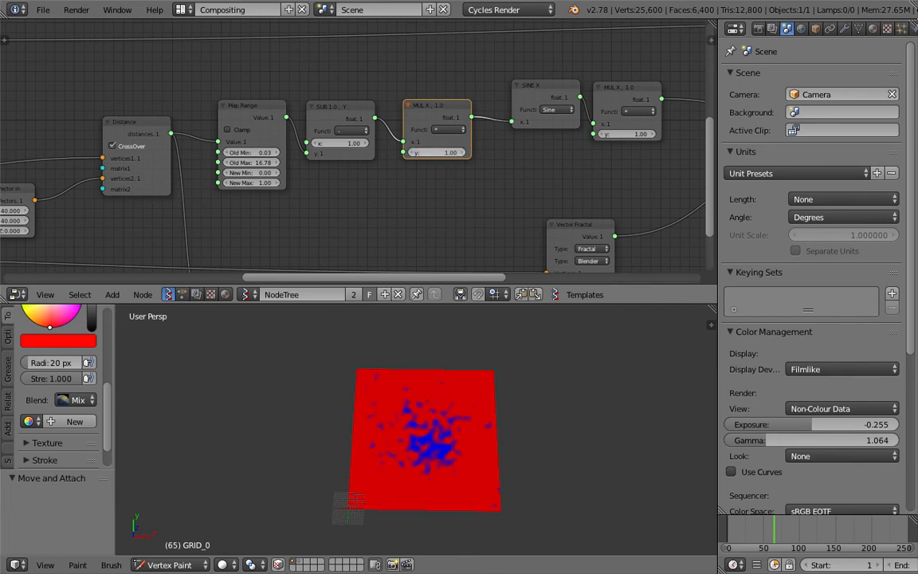
{"action": "left_click_drag", "start_coordinate": [436, 153], "coordinate": [513, 152]}
{"action": "left_click_drag", "start_coordinate": [436, 152], "coordinate": [465, 155]}
Move the Vector Fractal node up beneath the Multiply node that follows Sine.
{"action": "middle_click_drag", "start_coordinate": [505, 176], "coordinate": [373, 182]}
{"action": "left_click_drag", "start_coordinate": [466, 236], "coordinate": [493, 176]}
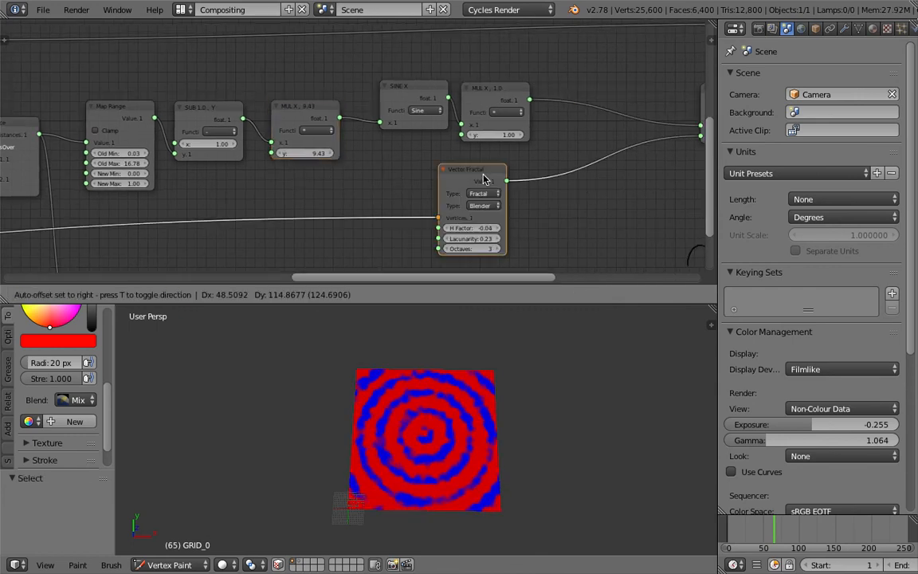
{"action": "middle_click_drag", "start_coordinate": [493, 176], "coordinate": [358, 176]}
Set Vector Fractal's H Factor to 0.02 and Lacunarity to 0.26, and save the file.
{"action": "mouse_move", "coordinate": [338, 230]}
{"action": "left_mouse_down"}
{"action": "mouse_move", "coordinate": [371, 231]}
{"action": "mouse_move", "coordinate": [350, 231]}
{"action": "mouse_move", "coordinate": [341, 241]}
{"action": "mouse_move", "coordinate": [356, 241]}
{"action": "mouse_move", "coordinate": [348, 241]}
{"action": "left_mouse_up"}
{"action": "middle_click_drag", "start_coordinate": [412, 214], "coordinate": [337, 190]}
{"action": "key", "text": "ctrl+s"}
{"action": "left_click", "coordinate": [346, 193]}
{"action": "scroll", "coordinate": [302, 204], "scroll_direction": "up", "scroll_amount": 1}
{"action": "left_click_drag", "start_coordinate": [273, 223], "coordinate": [285, 223]}
{"action": "middle_click_drag", "start_coordinate": [303, 224], "coordinate": [173, 248]}
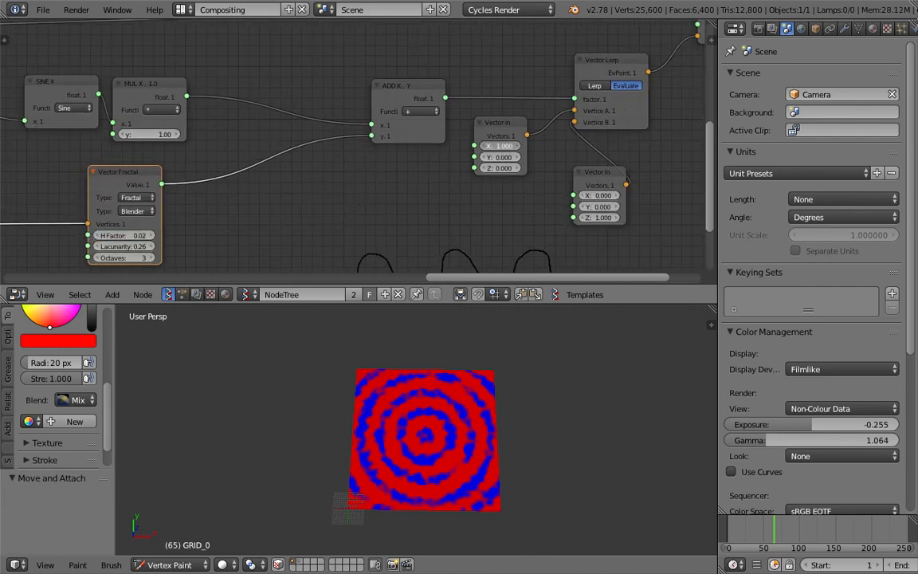
Set Y to 1 and X to 0.33 in the Vector in node feeding Vertice B.
{"action": "left_click", "coordinate": [604, 209]}
{"action": "type", "text": "1"}
{"action": "key", "text": "Return"}
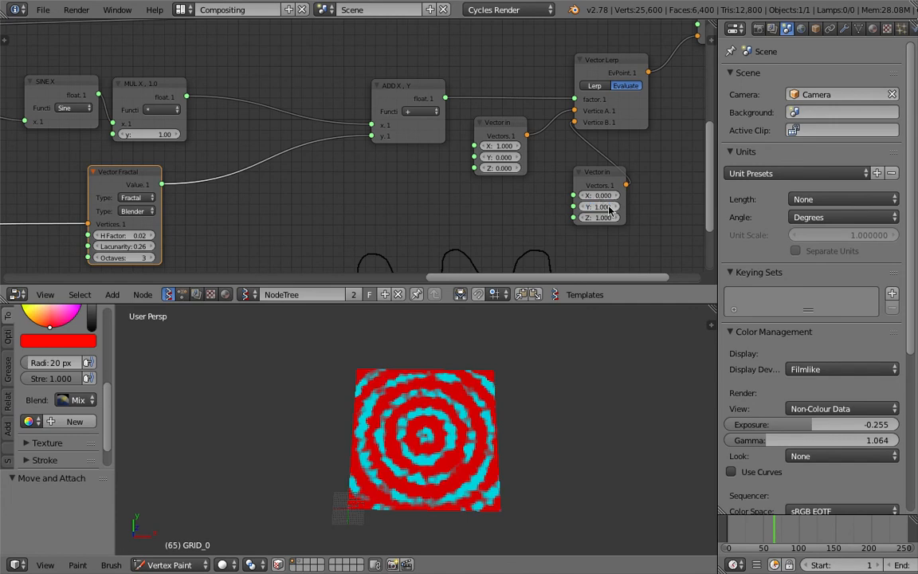
{"action": "left_click_drag", "start_coordinate": [600, 195], "coordinate": [606, 196]}
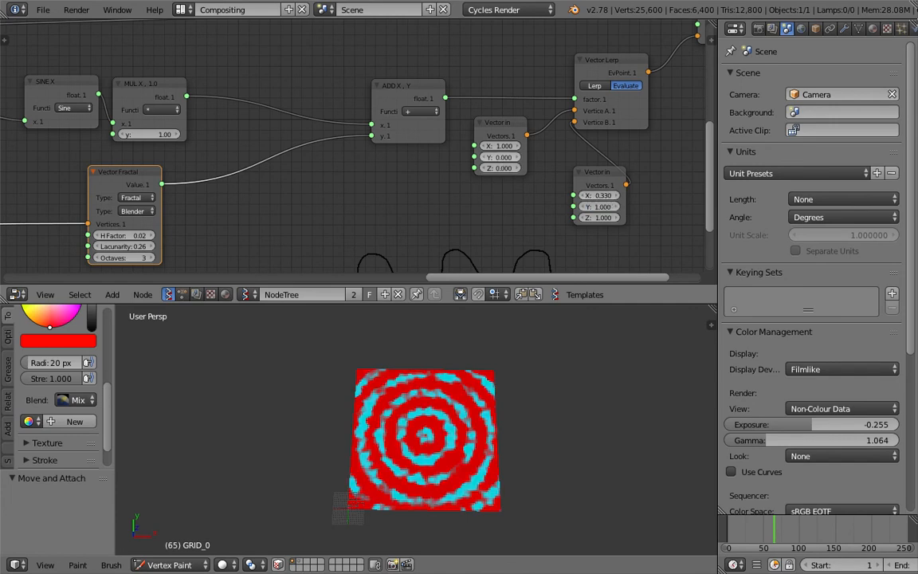
Set Y to 0.69 in the Vector in node feeding Vertice A, and save the file.
{"action": "key", "text": "ctrl+s"}
{"action": "left_click", "coordinate": [503, 188]}
{"action": "middle_click_drag", "start_coordinate": [473, 200], "coordinate": [426, 122]}
{"action": "middle_click_drag", "start_coordinate": [495, 416], "coordinate": [454, 433]}
{"action": "scroll", "coordinate": [433, 377], "scroll_direction": "up", "scroll_amount": 3}
{"action": "key", "text": "ctrl+s"}
{"action": "left_click", "coordinate": [500, 420]}
{"action": "scroll", "coordinate": [454, 432], "scroll_direction": "down", "scroll_amount": 2}
Paint a red spot on the rings' center and go to frame 119 to refresh the vertex colors.
{"action": "left_click", "coordinate": [43, 567]}
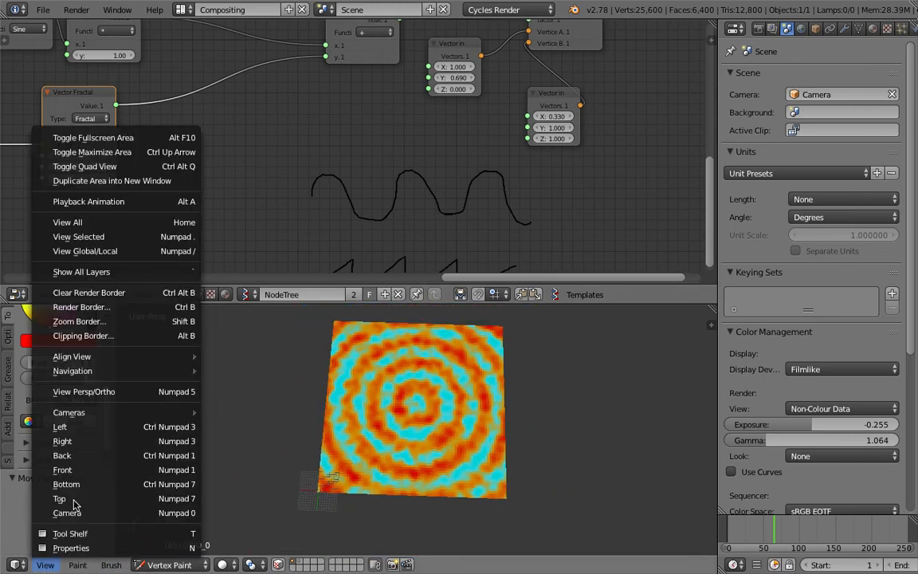
{"action": "middle_click_drag", "start_coordinate": [449, 408], "coordinate": [430, 478], "text": "shift"}
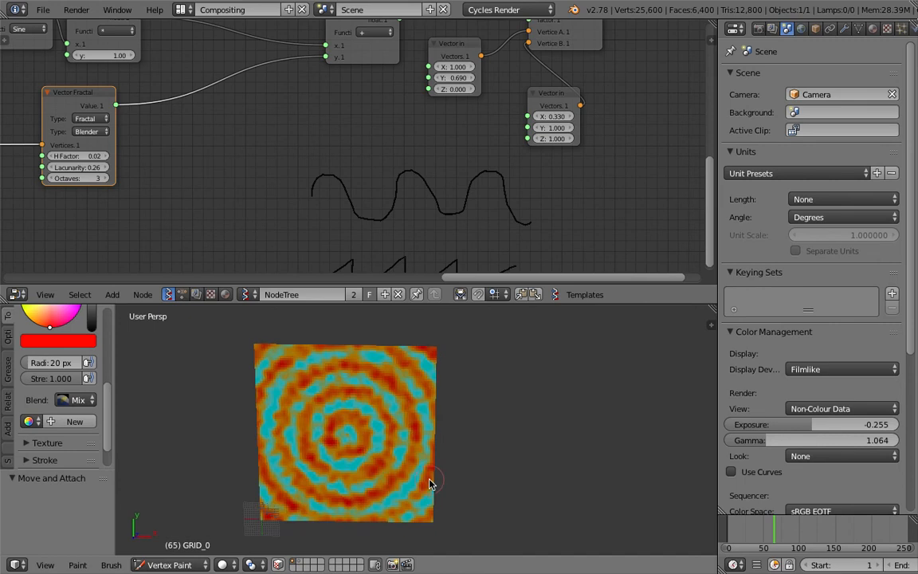
{"action": "key", "text": "ctrl+s"}
{"action": "left_click", "coordinate": [378, 439]}
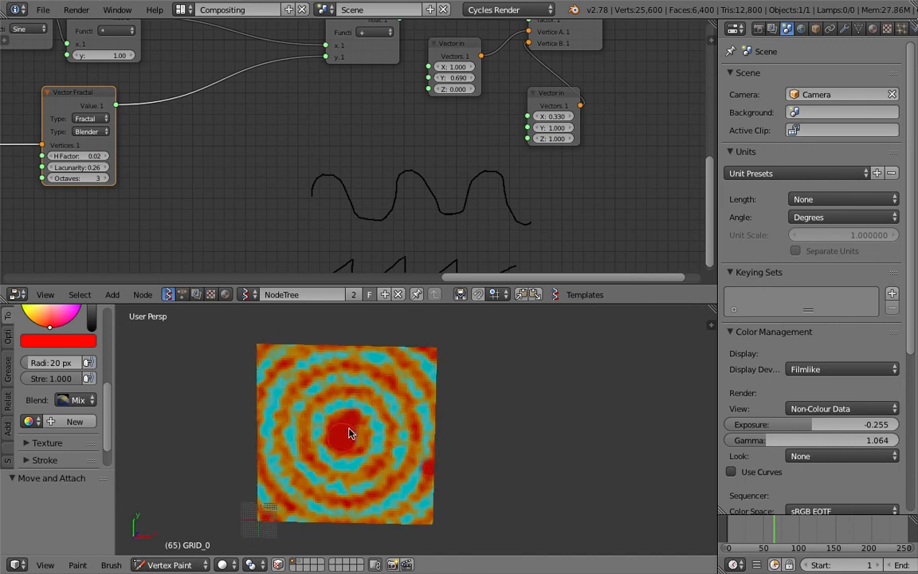
{"action": "left_click", "coordinate": [813, 526]}
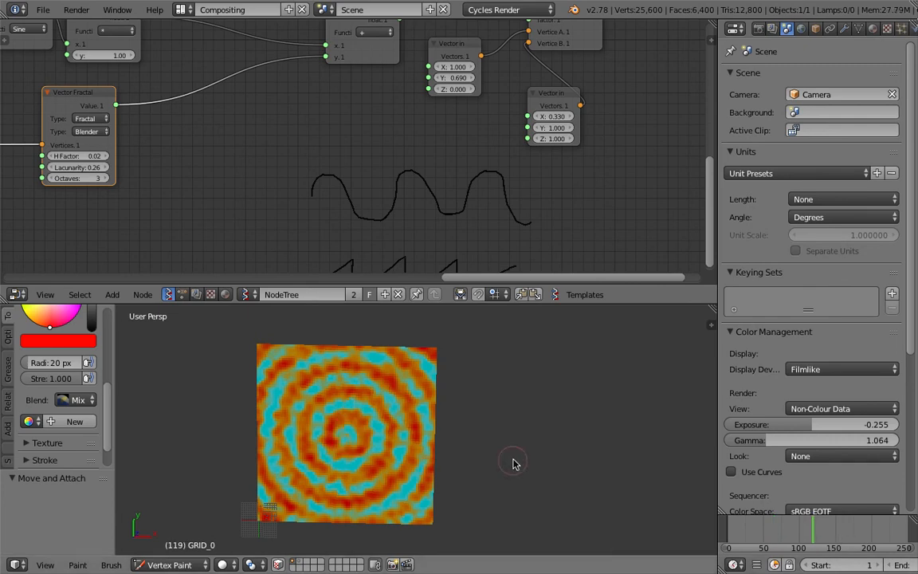
Save the file and set the vertex paint brush radius to 10 px.
{"action": "scroll", "coordinate": [479, 455], "scroll_direction": "down", "scroll_amount": 3}
{"action": "key", "text": "ctrl+s"}
{"action": "left_click", "coordinate": [438, 445]}
{"action": "scroll", "coordinate": [441, 427], "scroll_direction": "up", "scroll_amount": 5}
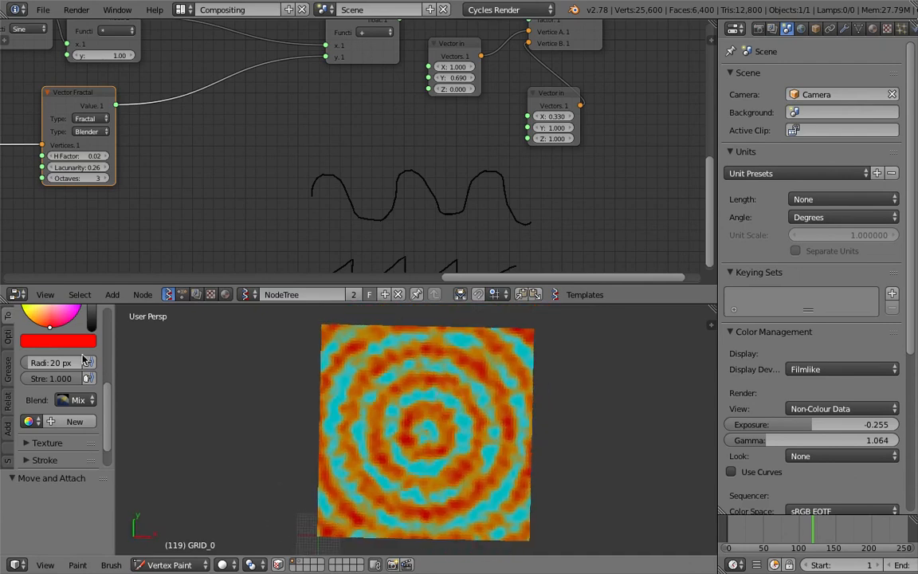
{"action": "left_click", "coordinate": [26, 362]}
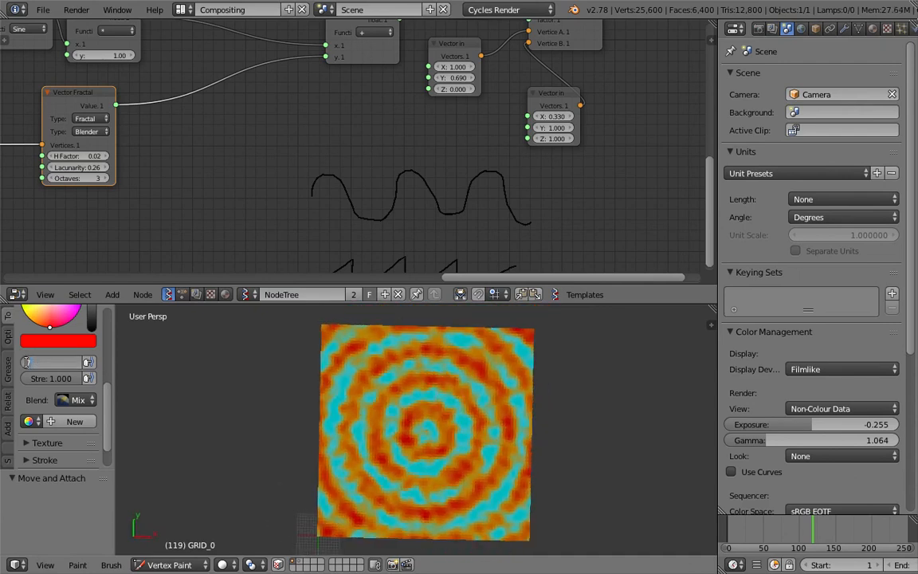
{"action": "type", "text": "10"}
{"action": "key", "text": "Return"}
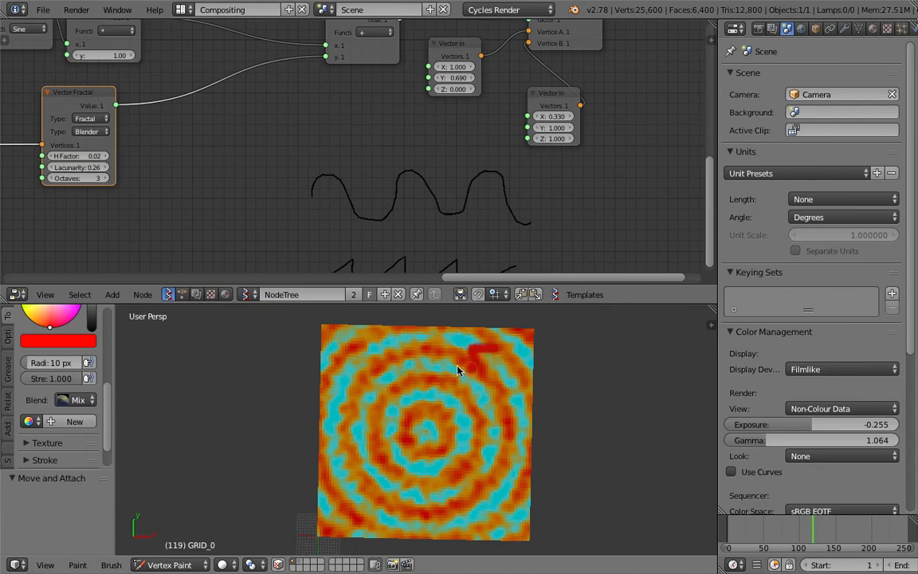
Paint wavy red strokes radiating from the rings' center and add blue strokes among them.
{"action": "left_click_drag", "start_coordinate": [343, 343], "coordinate": [407, 420]}
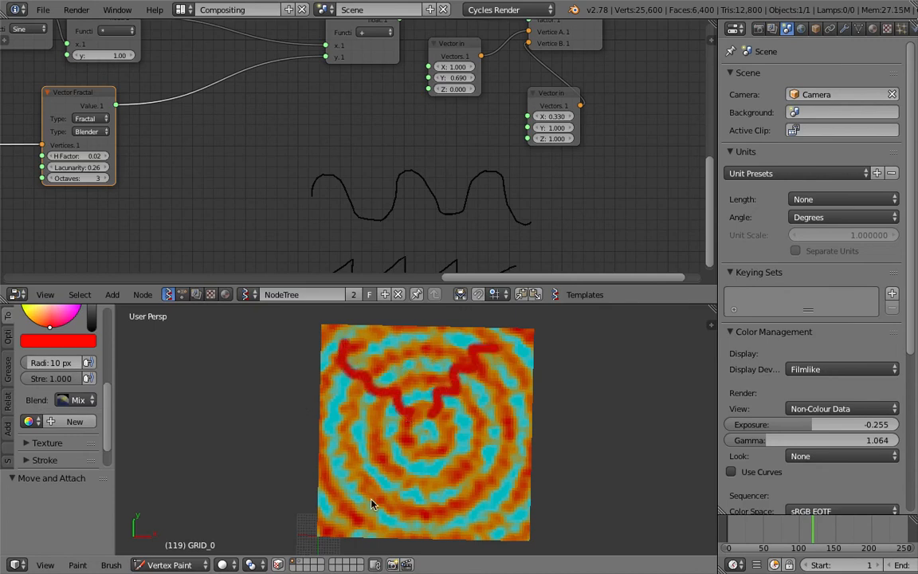
{"action": "mouse_move", "coordinate": [377, 472]}
{"action": "left_mouse_down"}
{"action": "mouse_move", "coordinate": [427, 436]}
{"action": "mouse_move", "coordinate": [502, 522]}
{"action": "left_mouse_up"}
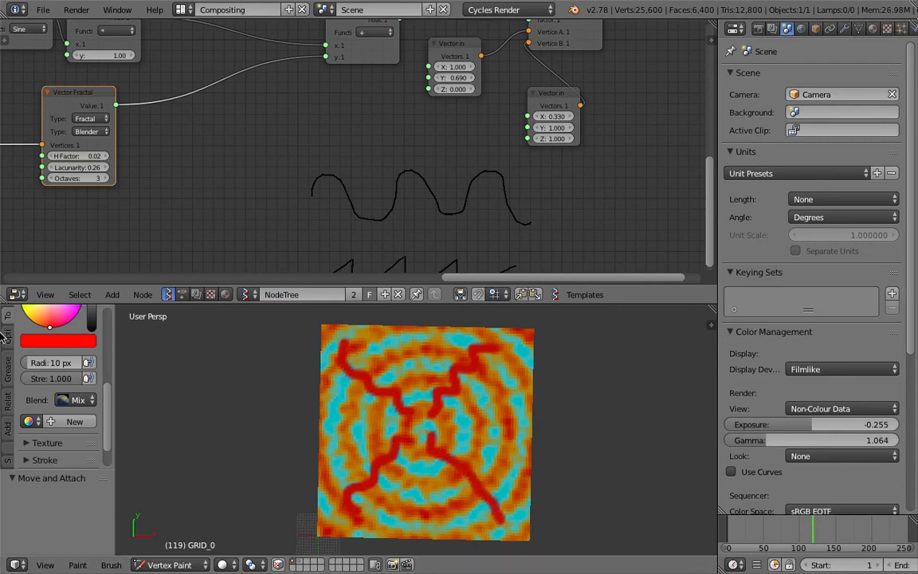
{"action": "scroll", "coordinate": [64, 333], "scroll_direction": "up", "scroll_amount": 3}
{"action": "left_click", "coordinate": [71, 336]}
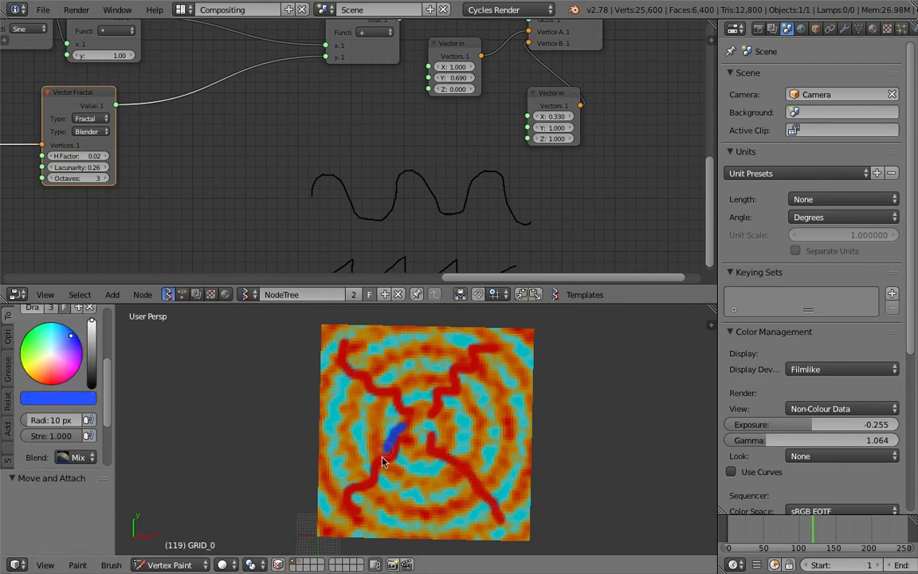
{"action": "left_click_drag", "start_coordinate": [443, 447], "coordinate": [509, 520]}
{"action": "mouse_move", "coordinate": [432, 411]}
{"action": "left_mouse_down"}
{"action": "mouse_move", "coordinate": [456, 340]}
{"action": "mouse_move", "coordinate": [352, 356]}
{"action": "mouse_move", "coordinate": [345, 339]}
{"action": "left_mouse_up"}
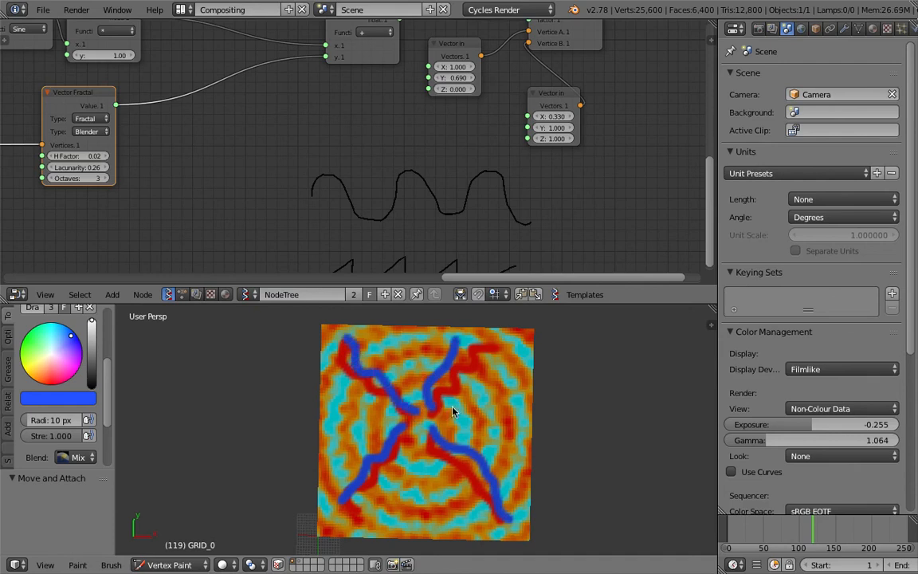
{"action": "mouse_move", "coordinate": [411, 422]}
{"action": "left_mouse_down"}
{"action": "mouse_move", "coordinate": [373, 411]}
{"action": "mouse_move", "coordinate": [334, 419]}
{"action": "mouse_move", "coordinate": [509, 436]}
{"action": "left_mouse_up"}
{"action": "left_click_drag", "start_coordinate": [424, 425], "coordinate": [405, 525]}
{"action": "left_click_drag", "start_coordinate": [415, 428], "coordinate": [324, 447]}
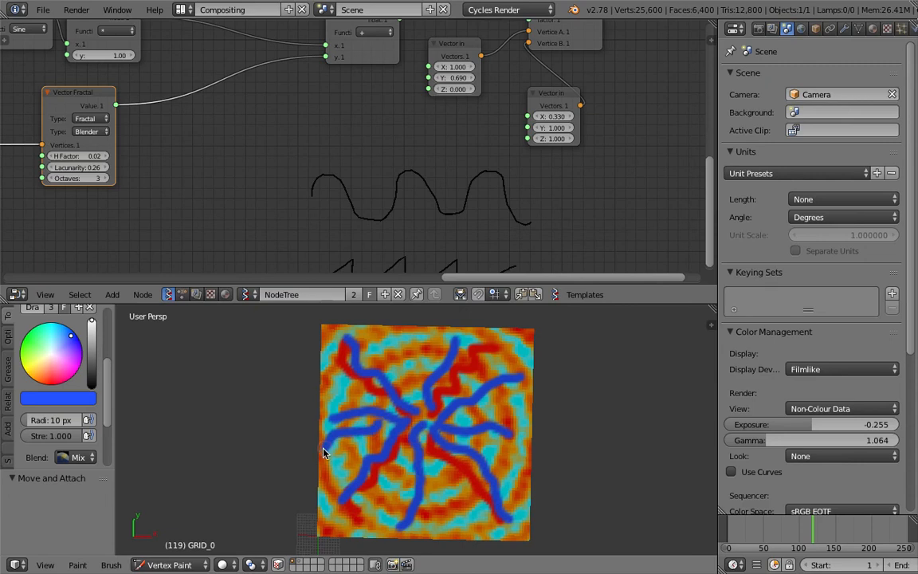
Paint green strokes from the rings' center, plus a red spot and pale strokes over the middle.
{"action": "left_click", "coordinate": [40, 327]}
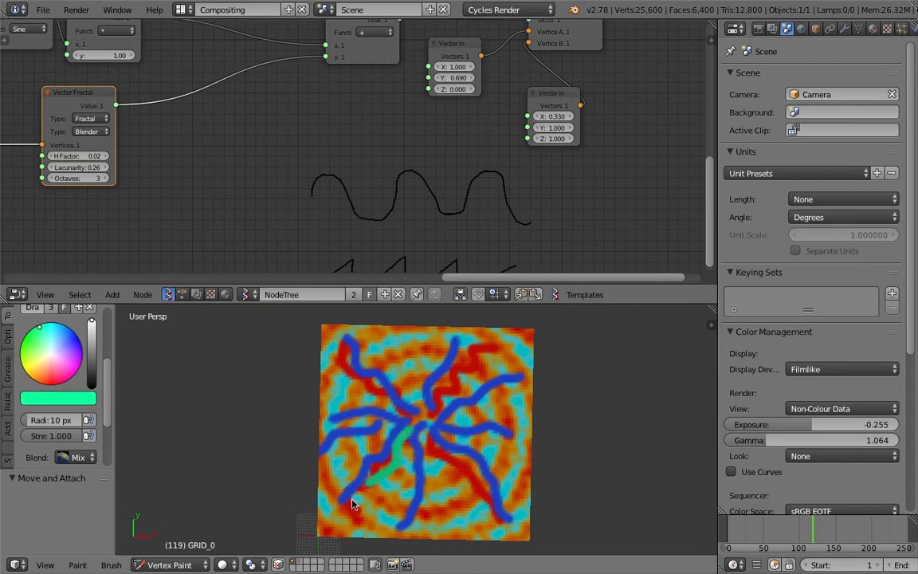
{"action": "left_click_drag", "start_coordinate": [411, 415], "coordinate": [396, 339]}
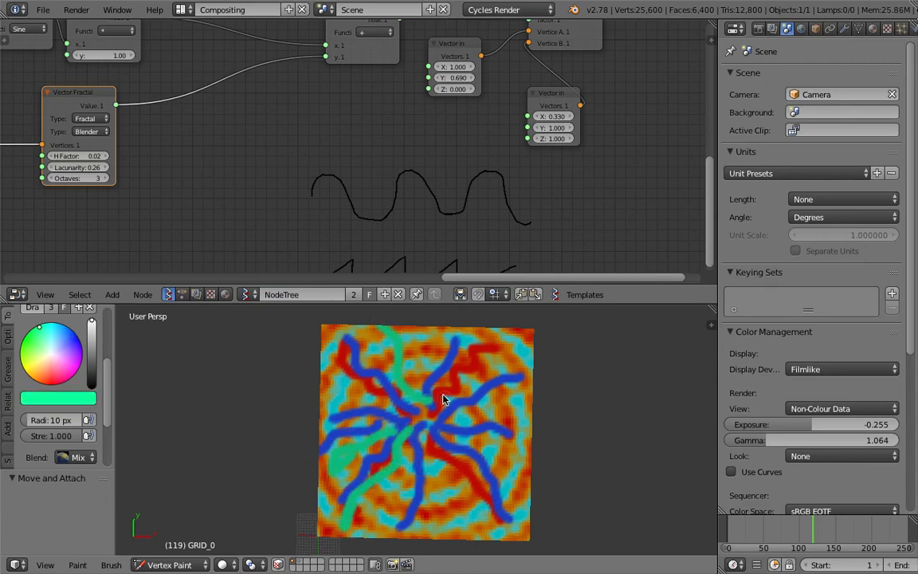
{"action": "left_click", "coordinate": [49, 376]}
{"action": "left_click", "coordinate": [420, 426]}
{"action": "left_click", "coordinate": [44, 352]}
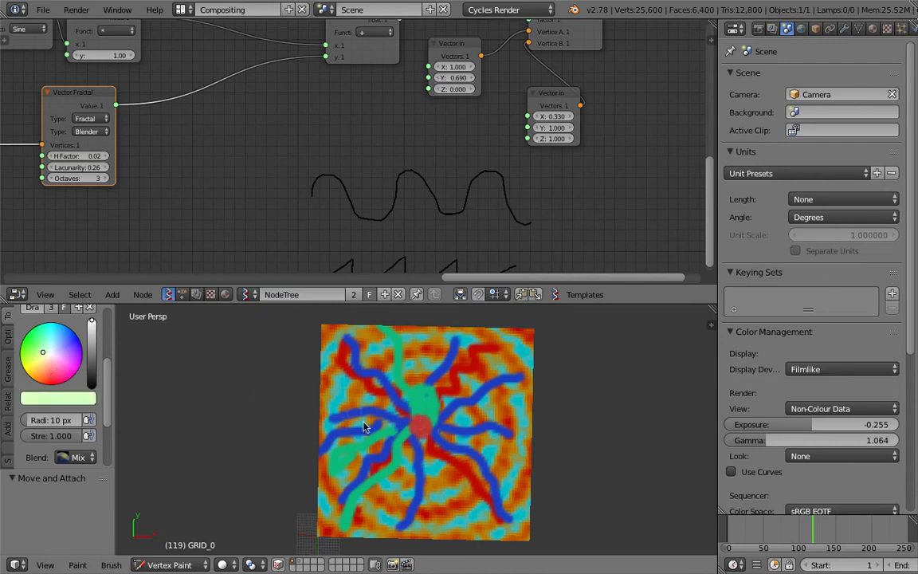
{"action": "left_click_drag", "start_coordinate": [353, 414], "coordinate": [420, 435]}
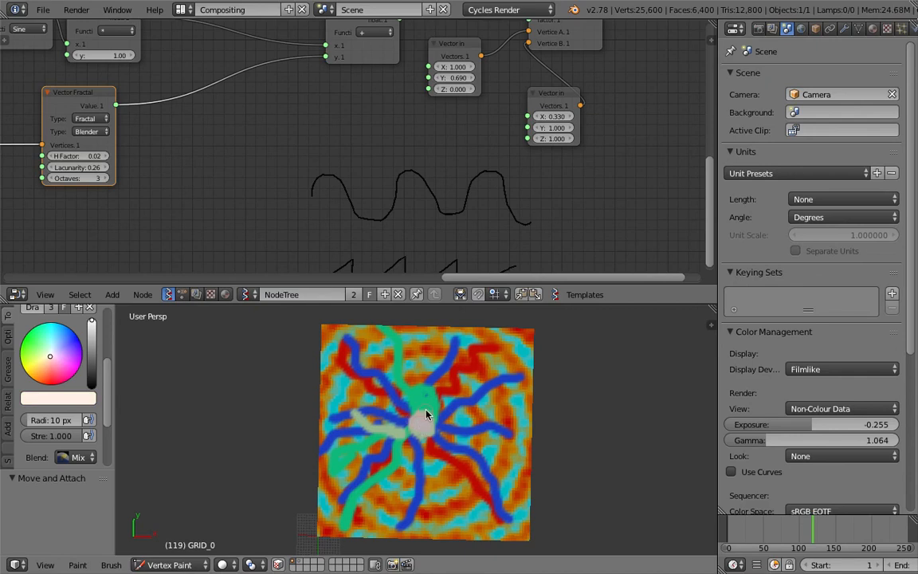
Go to frame 91 to reset the painted vertex colors, and save the file.
{"action": "left_click", "coordinate": [793, 533]}
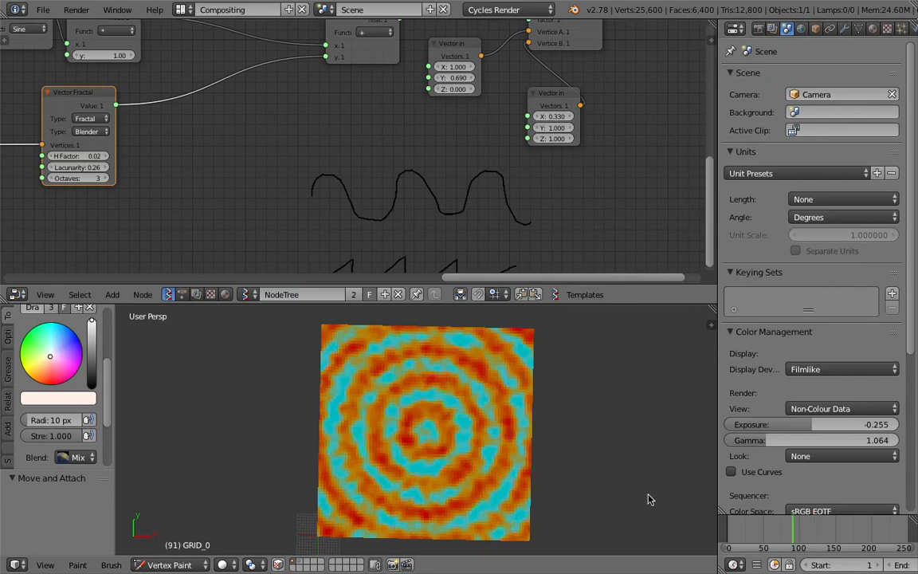
{"action": "key", "text": "ctrl+s"}
{"action": "left_click", "coordinate": [462, 435]}
Move the Add node closer to the Multiply and Vector Fractal nodes.
{"action": "middle_click_drag", "start_coordinate": [368, 131], "coordinate": [382, 175]}
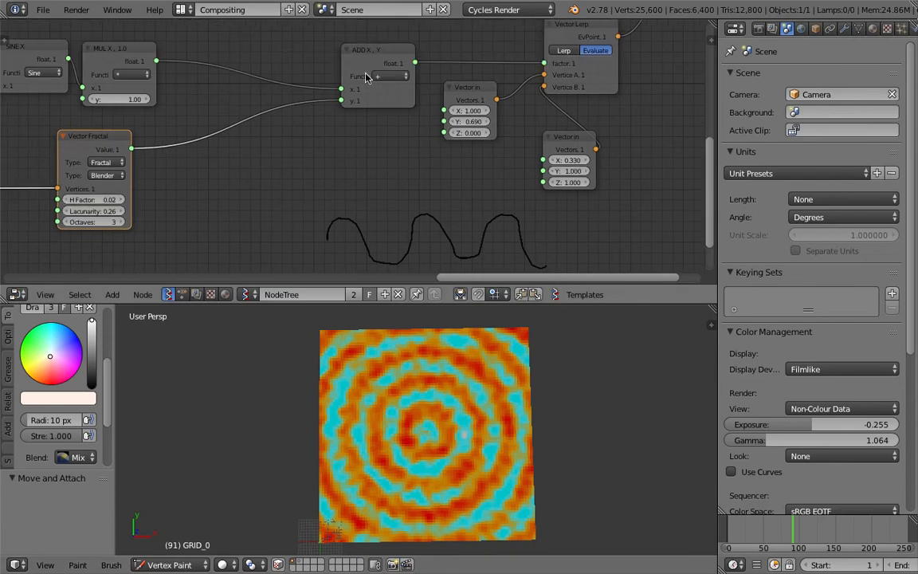
{"action": "left_click_drag", "start_coordinate": [366, 74], "coordinate": [270, 88]}
{"action": "scroll", "coordinate": [374, 95], "scroll_direction": "down", "scroll_amount": 3}
{"action": "middle_click_drag", "start_coordinate": [328, 84], "coordinate": [404, 98]}
Try a multiplier of 2 in the Multiply node after Sine and restore it to 1.
{"action": "left_click", "coordinate": [252, 112]}
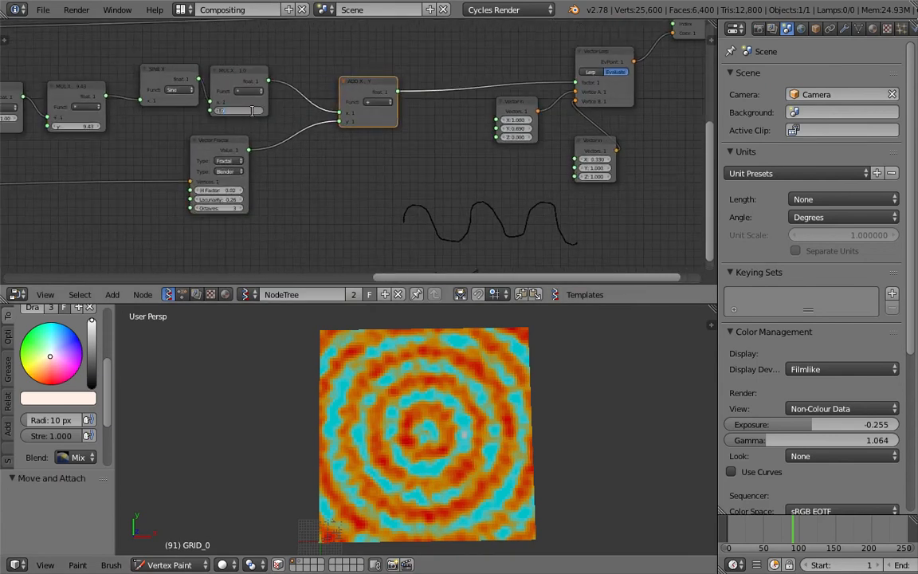
{"action": "type", "text": "2"}
{"action": "key", "text": "Return"}
{"action": "left_click", "coordinate": [249, 110]}
{"action": "type", "text": "1"}
{"action": "key", "text": "Return"}
Move the Multiply node after Sine slightly farther from the Sine node, and save the file.
{"action": "middle_click_drag", "start_coordinate": [232, 66], "coordinate": [287, 86]}
{"action": "left_click_drag", "start_coordinate": [291, 97], "coordinate": [308, 91]}
{"action": "key", "text": "ctrl+s"}
{"action": "left_click", "coordinate": [308, 90]}
{"action": "middle_click_drag", "start_coordinate": [308, 110], "coordinate": [427, 131]}
{"action": "scroll", "coordinate": [427, 131], "scroll_direction": "up", "scroll_amount": 3}
Vary the multiplier after the Sine node slightly and return it to 1.
{"action": "left_click", "coordinate": [435, 144]}
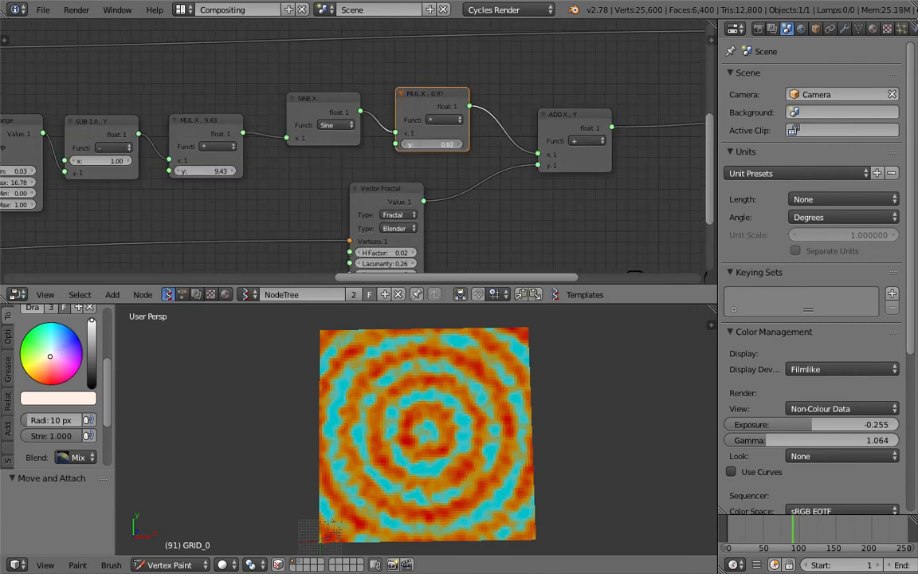
{"action": "left_click_drag", "start_coordinate": [418, 143], "coordinate": [437, 144]}
{"action": "left_click", "coordinate": [437, 143]}
{"action": "key", "text": "Return"}
Try the Tangent and Negate functions in the Sine node and switch it back to Sine.
{"action": "left_click_drag", "start_coordinate": [327, 99], "coordinate": [316, 95]}
{"action": "left_click", "coordinate": [325, 122]}
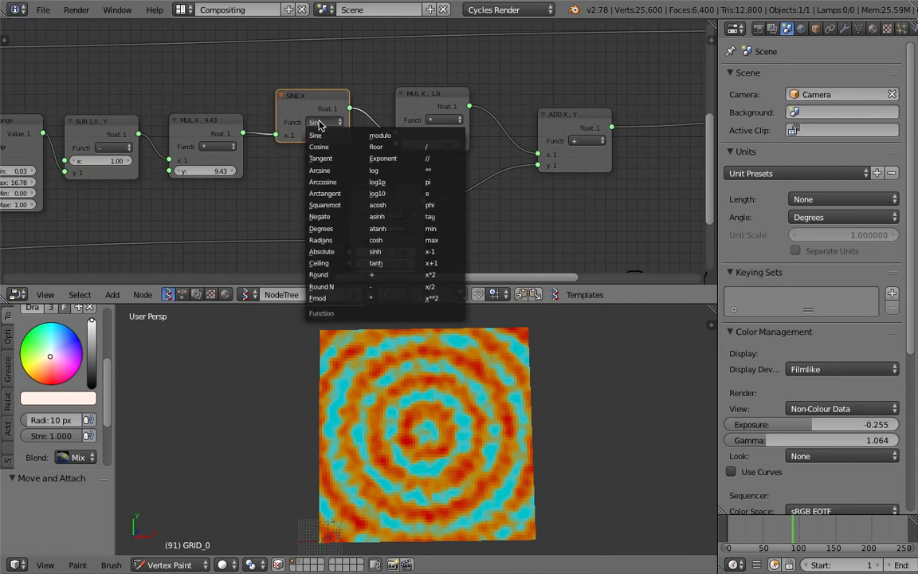
{"action": "left_click", "coordinate": [320, 157]}
{"action": "left_click", "coordinate": [323, 122]}
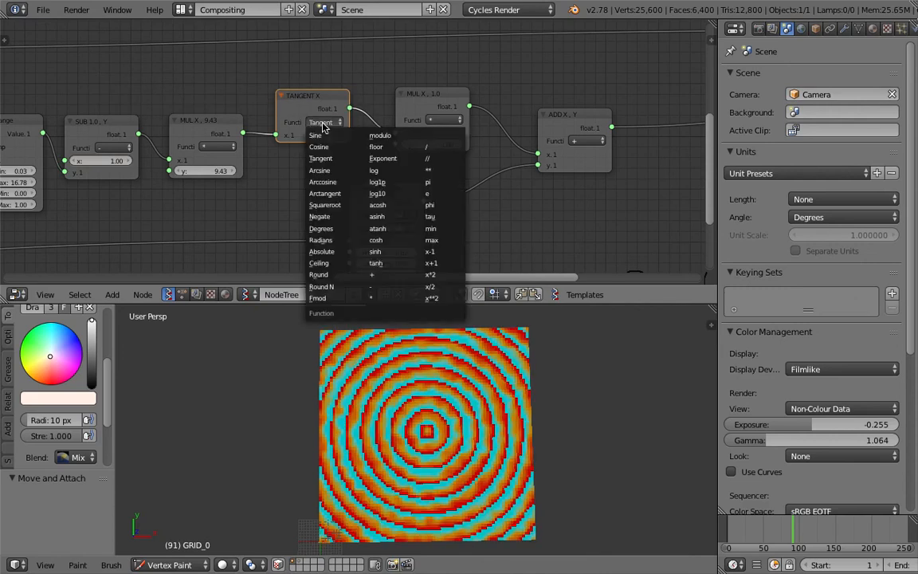
{"action": "left_click", "coordinate": [323, 122]}
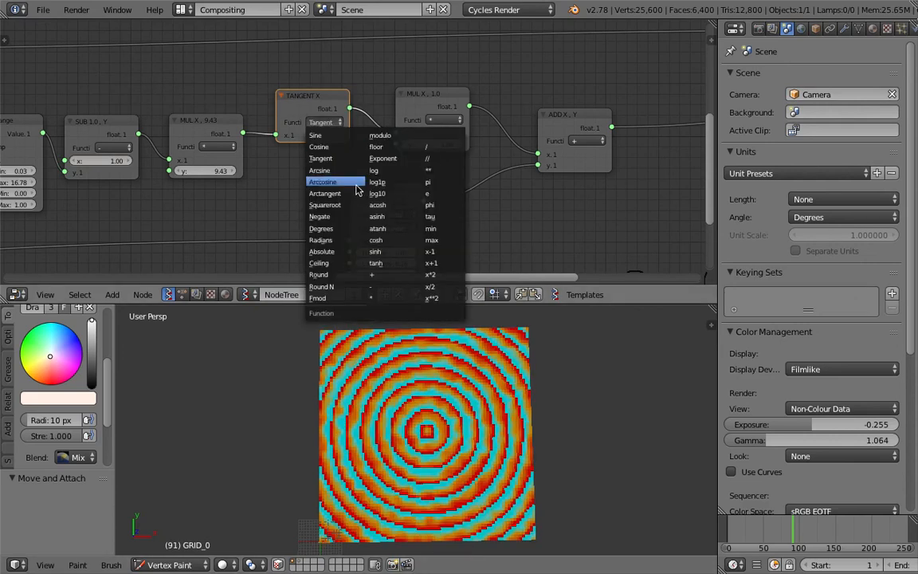
{"action": "left_click", "coordinate": [354, 219]}
{"action": "left_click", "coordinate": [319, 122]}
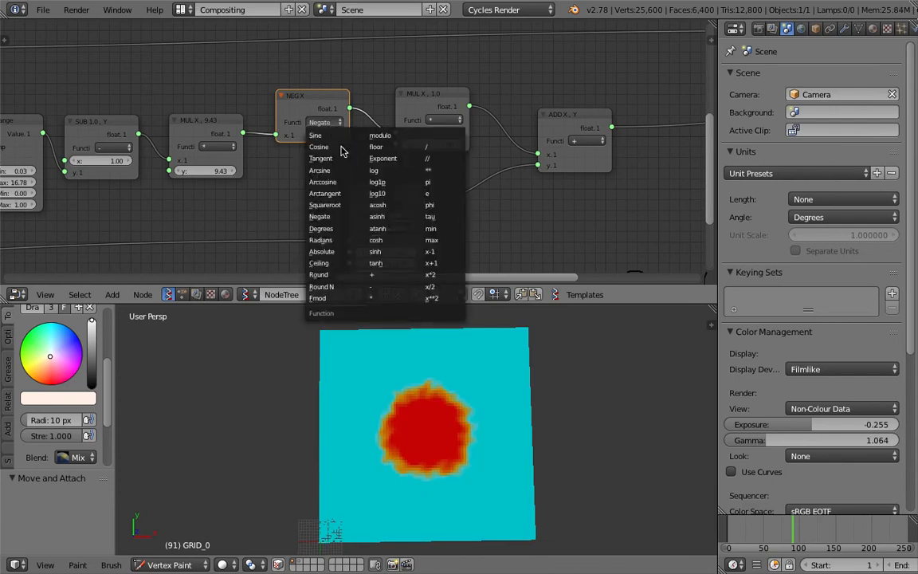
{"action": "left_click", "coordinate": [319, 135]}
Show the grid from the top view and enable Only Render in the viewport's display settings.
{"action": "middle_click_drag", "start_coordinate": [513, 424], "coordinate": [492, 451]}
{"action": "left_click", "coordinate": [44, 565]}
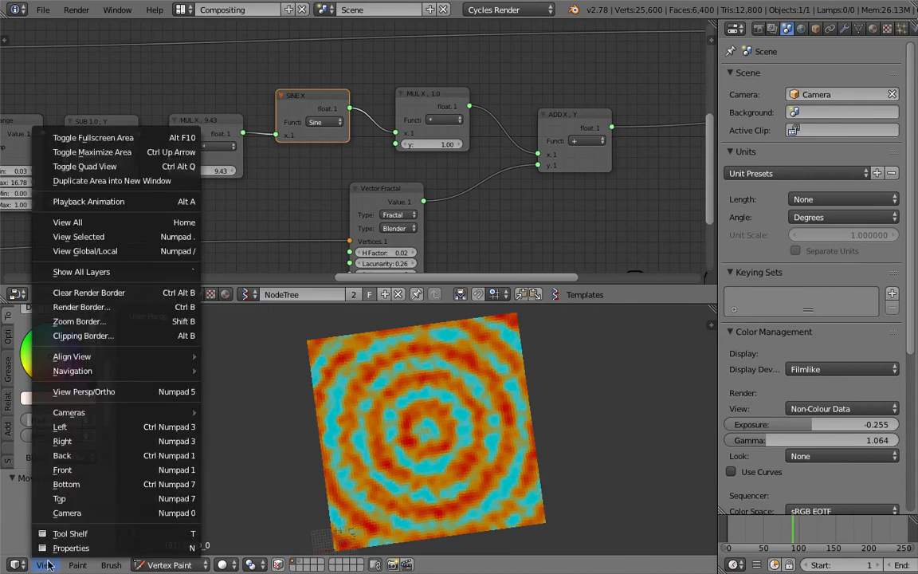
{"action": "left_click", "coordinate": [71, 494]}
{"action": "key", "text": "n"}
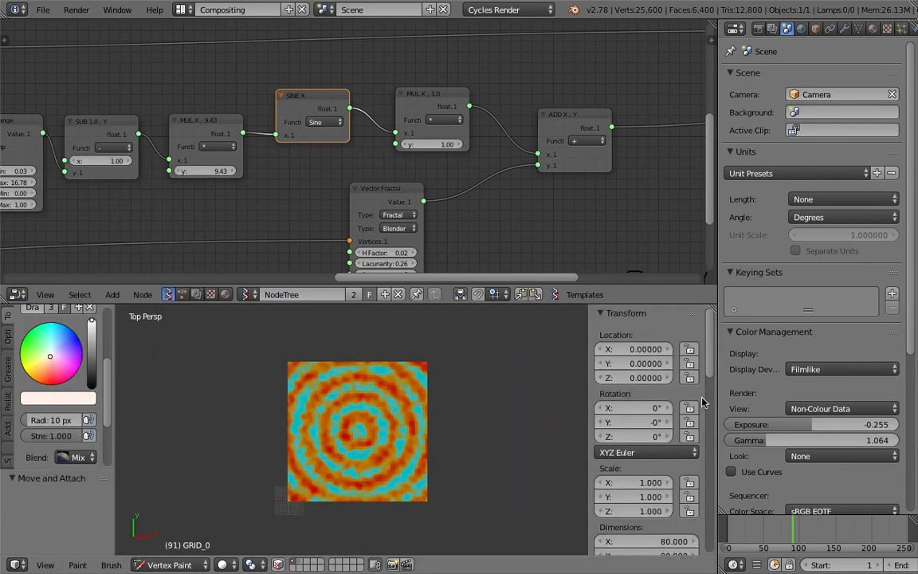
{"action": "scroll", "coordinate": [672, 444], "scroll_direction": "down", "scroll_amount": 6}
{"action": "scroll", "coordinate": [638, 483], "scroll_direction": "down", "scroll_amount": 4}
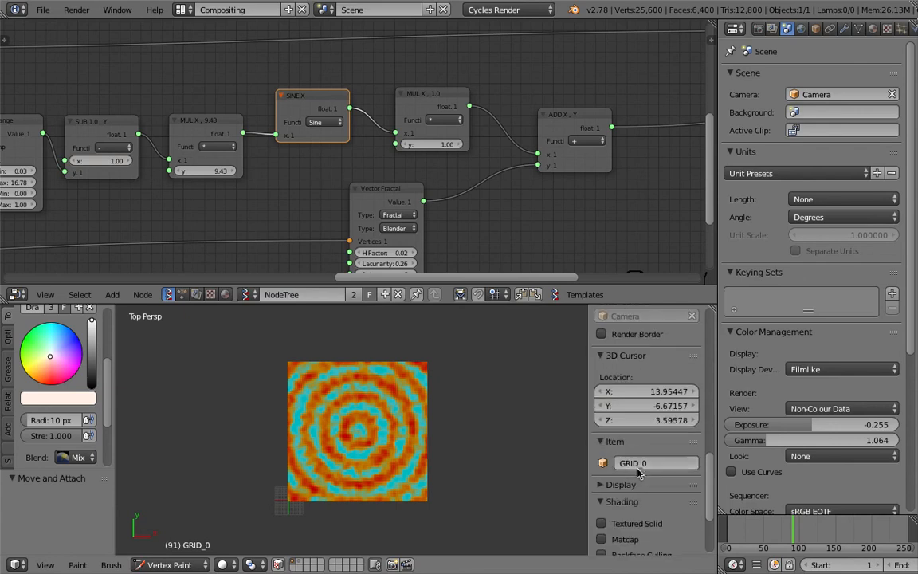
{"action": "scroll", "coordinate": [638, 482], "scroll_direction": "down", "scroll_amount": 3}
{"action": "left_click", "coordinate": [610, 428]}
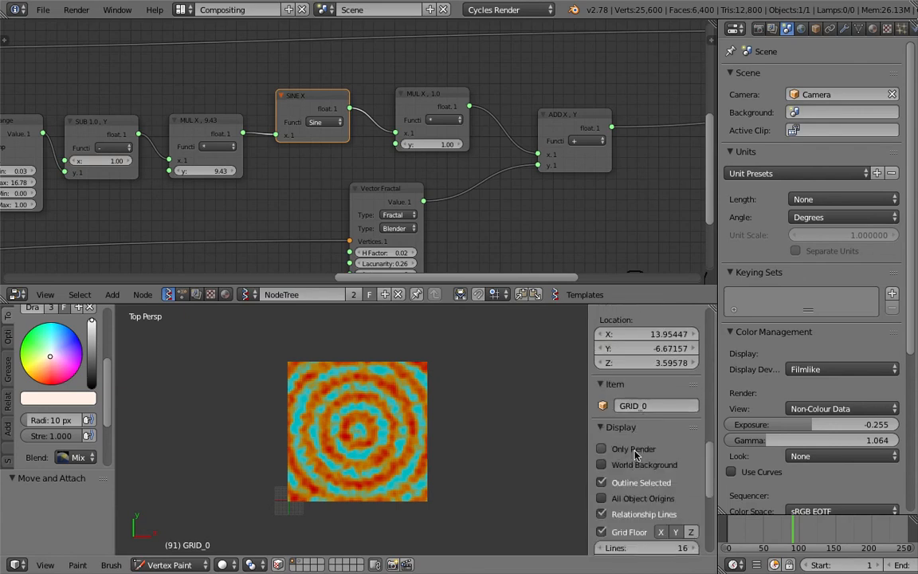
{"action": "key", "text": "n"}
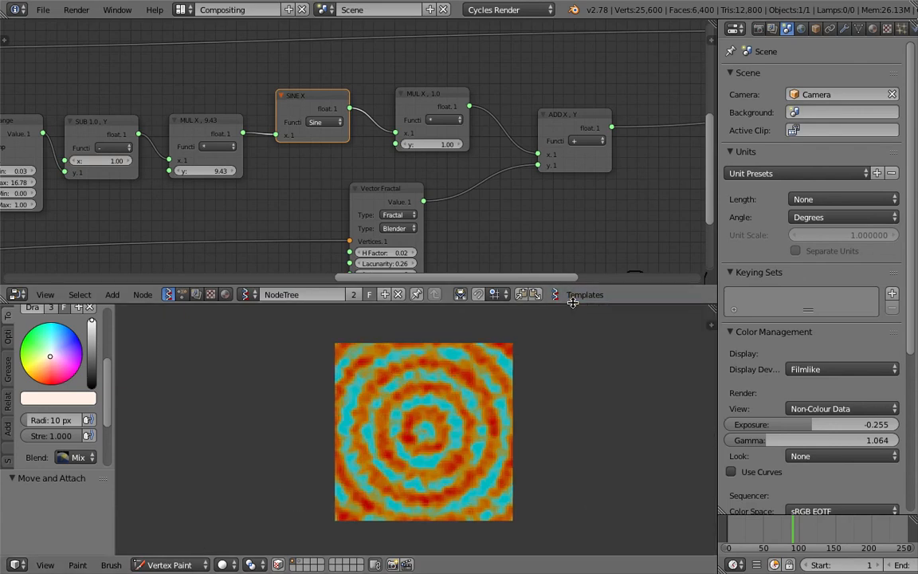
Enlarge the 3D viewport by shrinking the node editor, and frame the grid inside it.
{"action": "left_click_drag", "start_coordinate": [572, 303], "coordinate": [574, 292]}
{"action": "left_click_drag", "start_coordinate": [579, 210], "coordinate": [578, 207]}
{"action": "scroll", "coordinate": [594, 291], "scroll_direction": "up", "scroll_amount": 1}
{"action": "middle_click_drag", "start_coordinate": [600, 292], "coordinate": [571, 296], "text": "shift"}
{"action": "scroll", "coordinate": [571, 299], "scroll_direction": "up", "scroll_amount": 1}
{"action": "scroll", "coordinate": [570, 306], "scroll_direction": "down", "scroll_amount": 1}
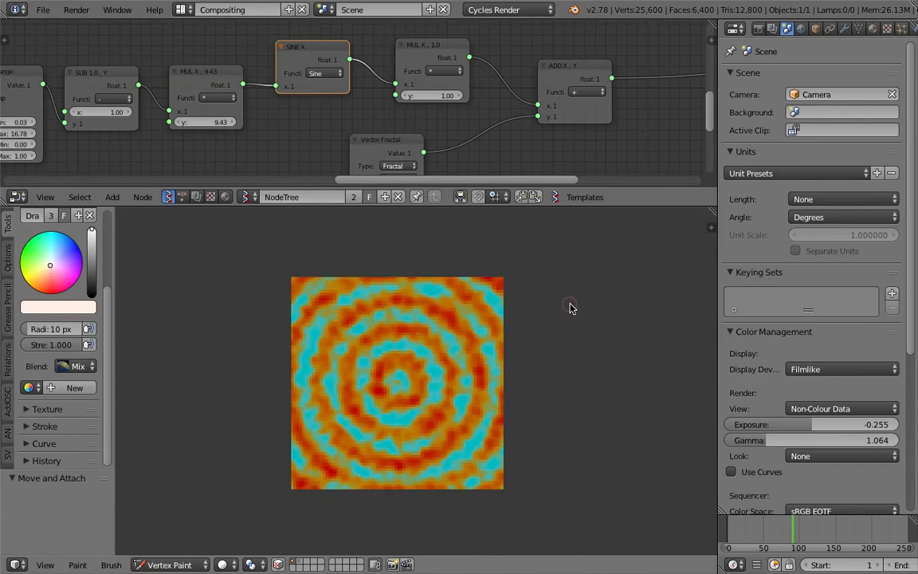
{"action": "left_click_drag", "start_coordinate": [174, 253], "coordinate": [513, 479]}
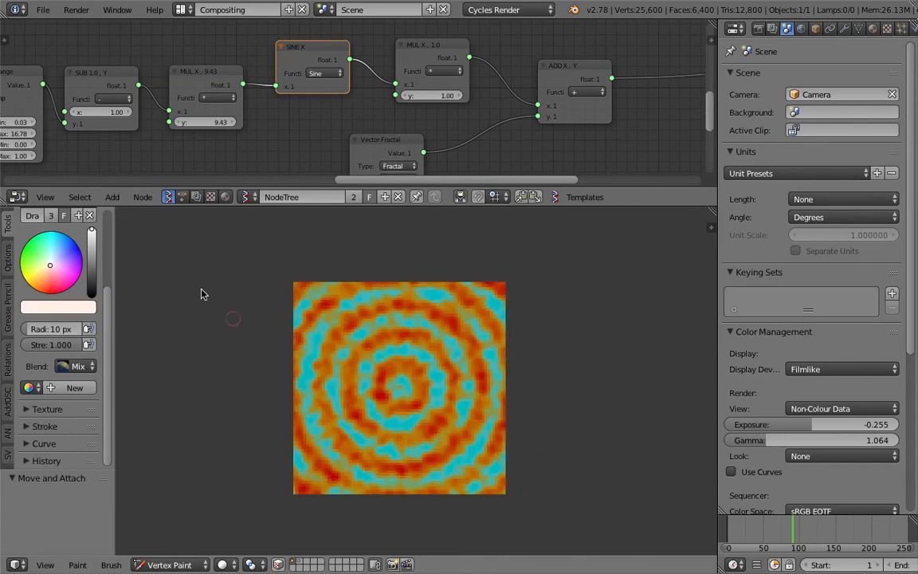
{"action": "left_click_drag", "start_coordinate": [130, 225], "coordinate": [625, 529]}
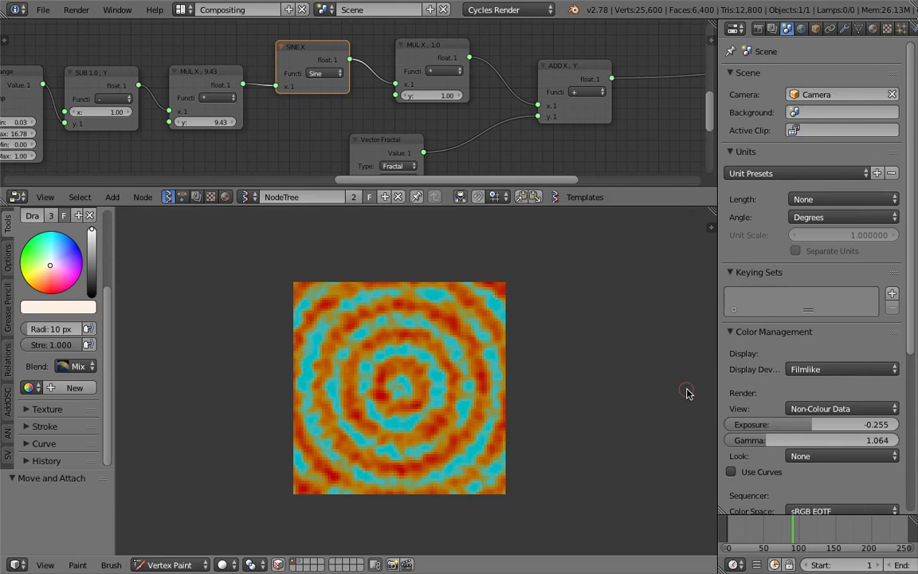